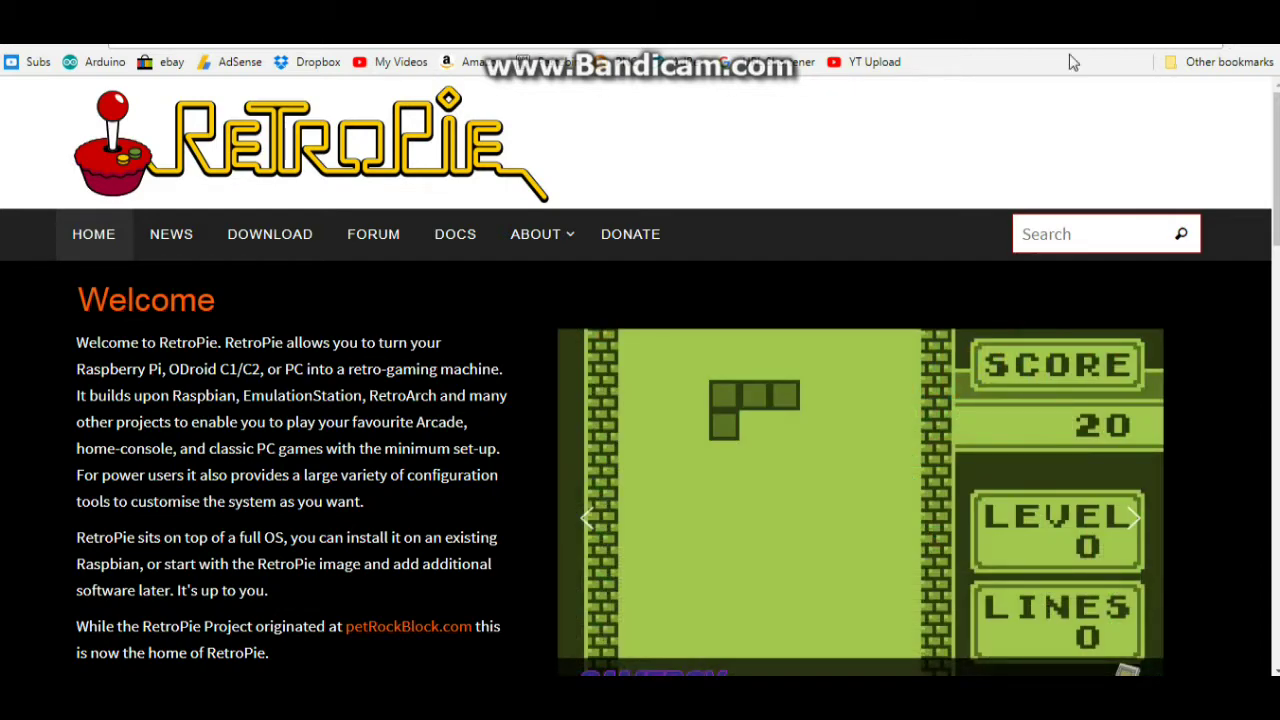
pyautogui.hotkey('ctrl', 'shift', 'd')
pyautogui.moveTo(490, 112)
pyautogui.mouseDown()
pyautogui.moveTo(352, 64)
pyautogui.moveTo(165, 76)
pyautogui.moveTo(104, 196)
pyautogui.moveTo(440, 202)
pyautogui.moveTo(566, 112)
pyautogui.moveTo(494, 95)
pyautogui.mouseUp()
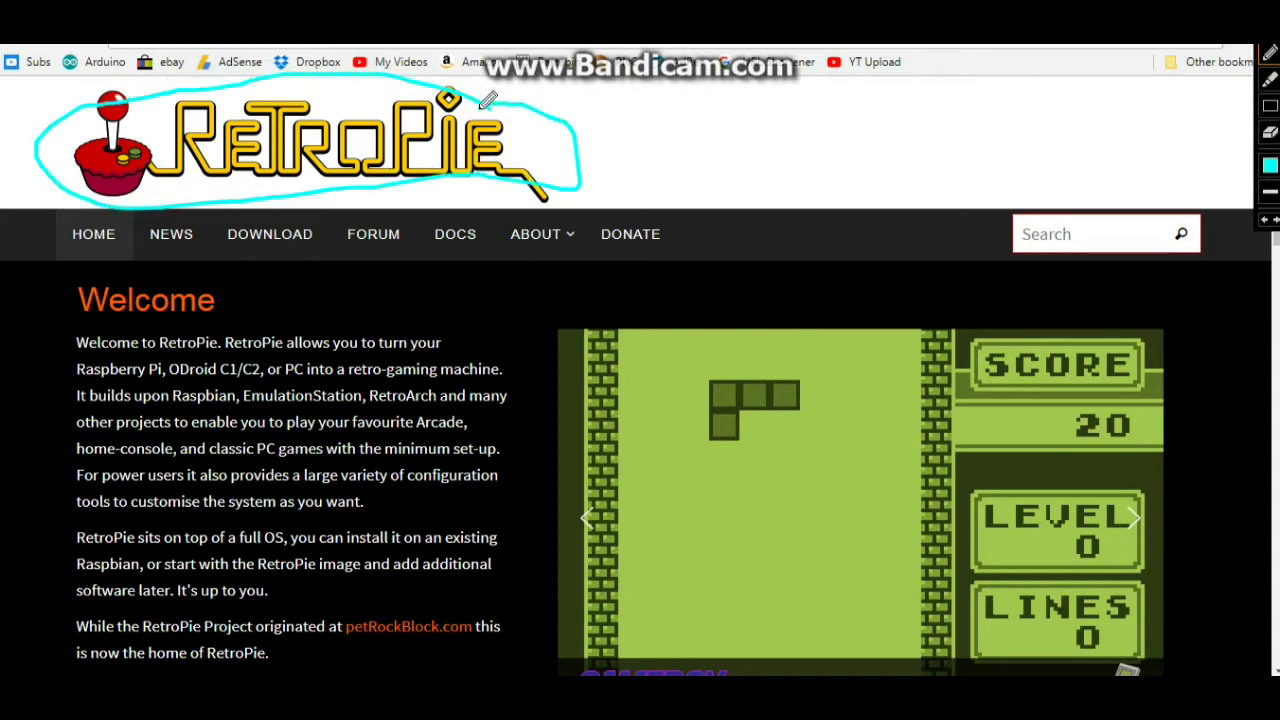
pyautogui.hotkey('ctrl', 'shift', 'd')
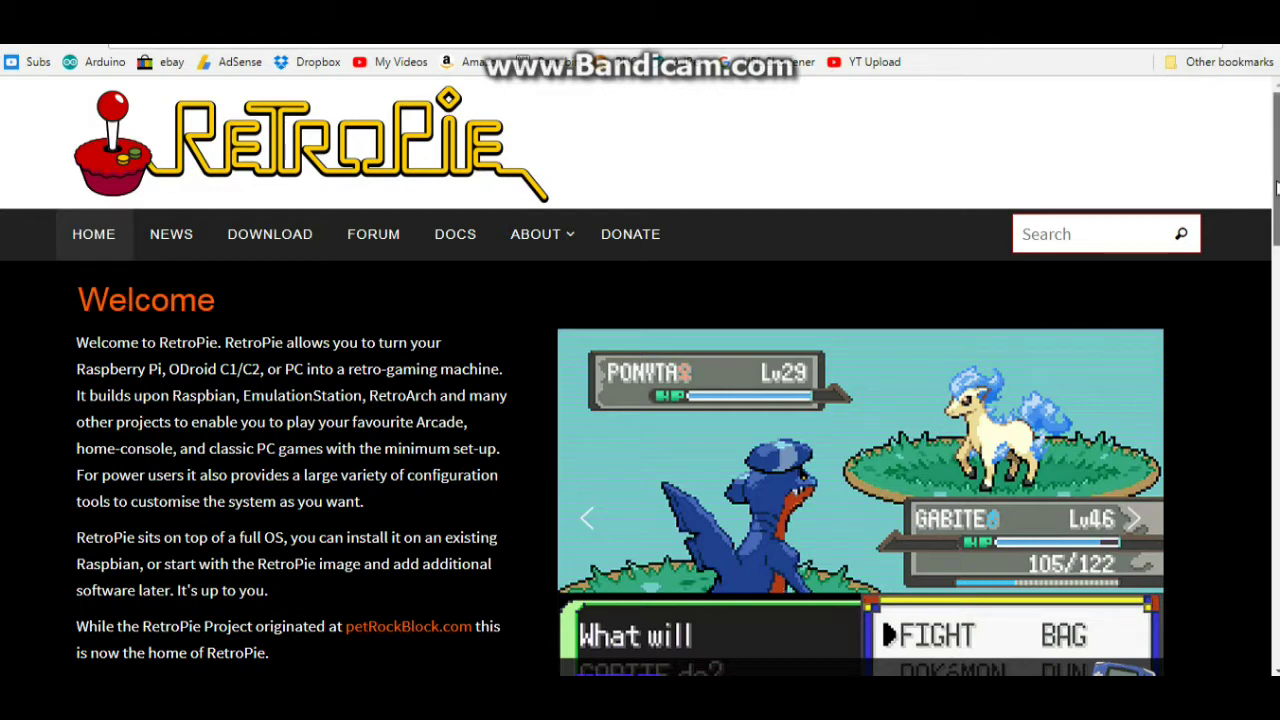
pyautogui.moveTo(1276, 155); pyautogui.dragTo(1273, 210)
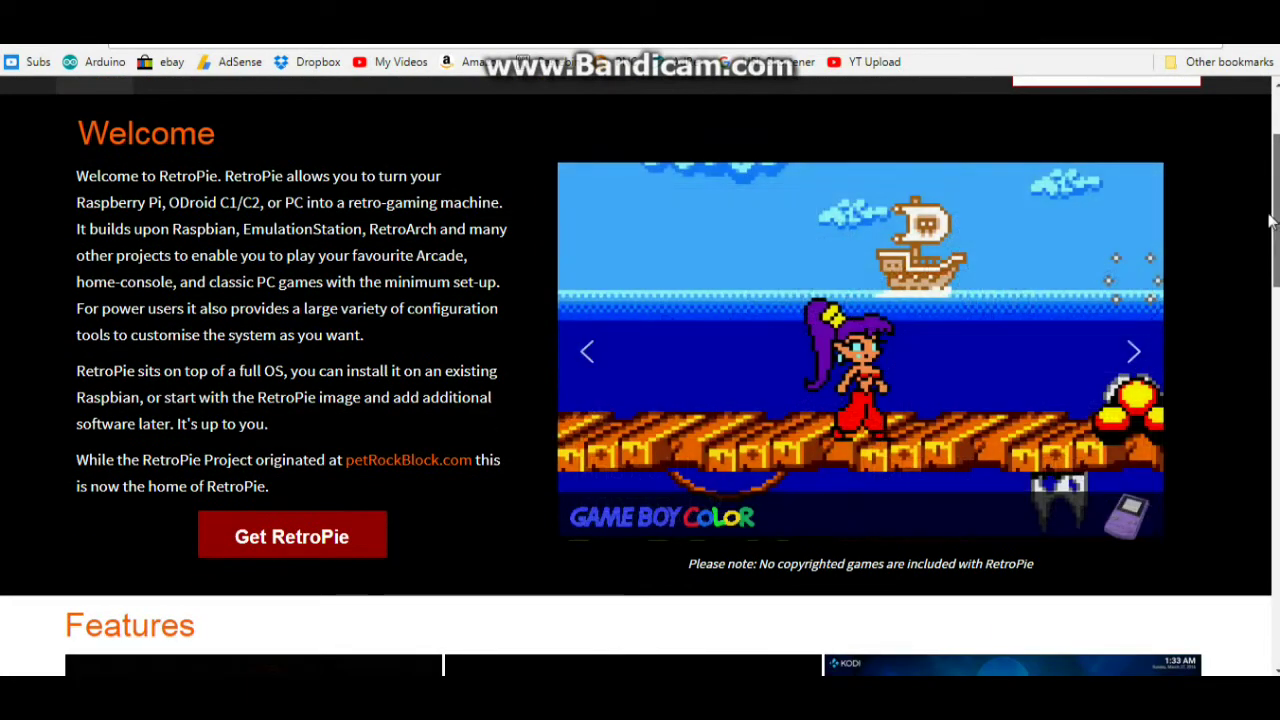
pyautogui.scroll(-2, 1260, 251)
pyautogui.scroll(-4, 1247, 310)
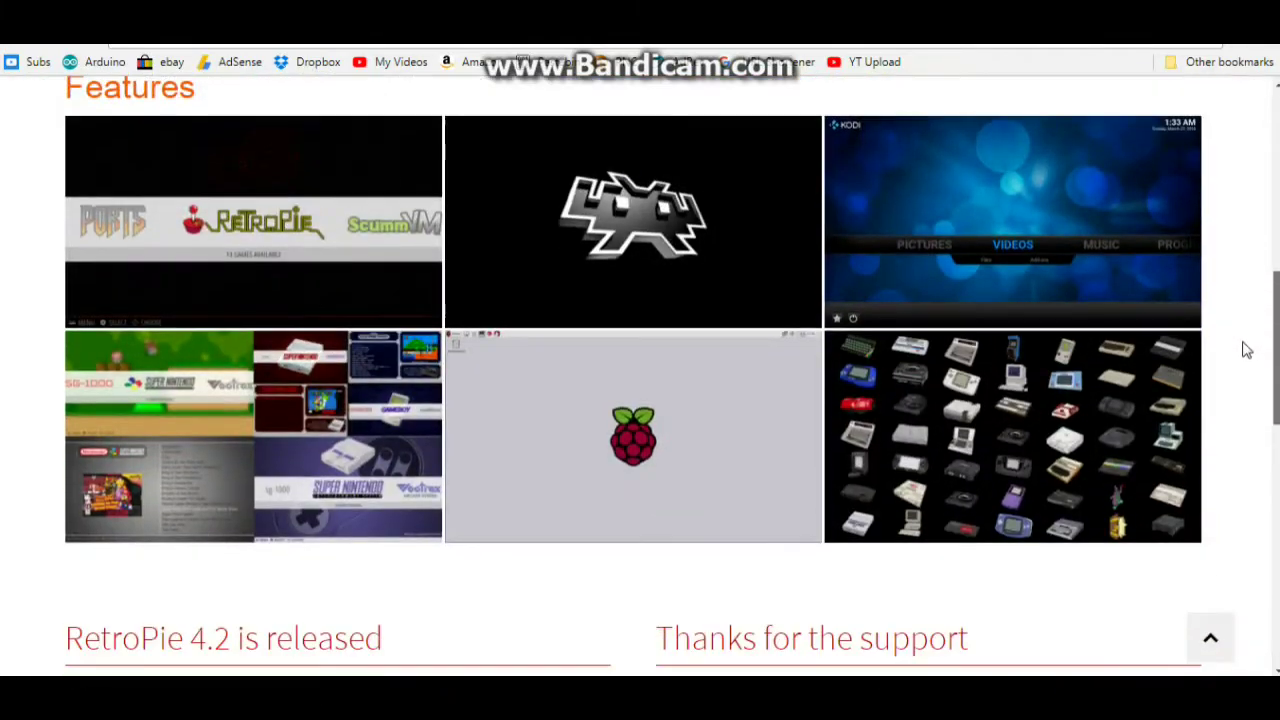
pyautogui.scroll(-1, 1257, 360)
pyautogui.scroll(-3, 1276, 515)
pyautogui.moveTo(1276, 515); pyautogui.dragTo(1276, 223)
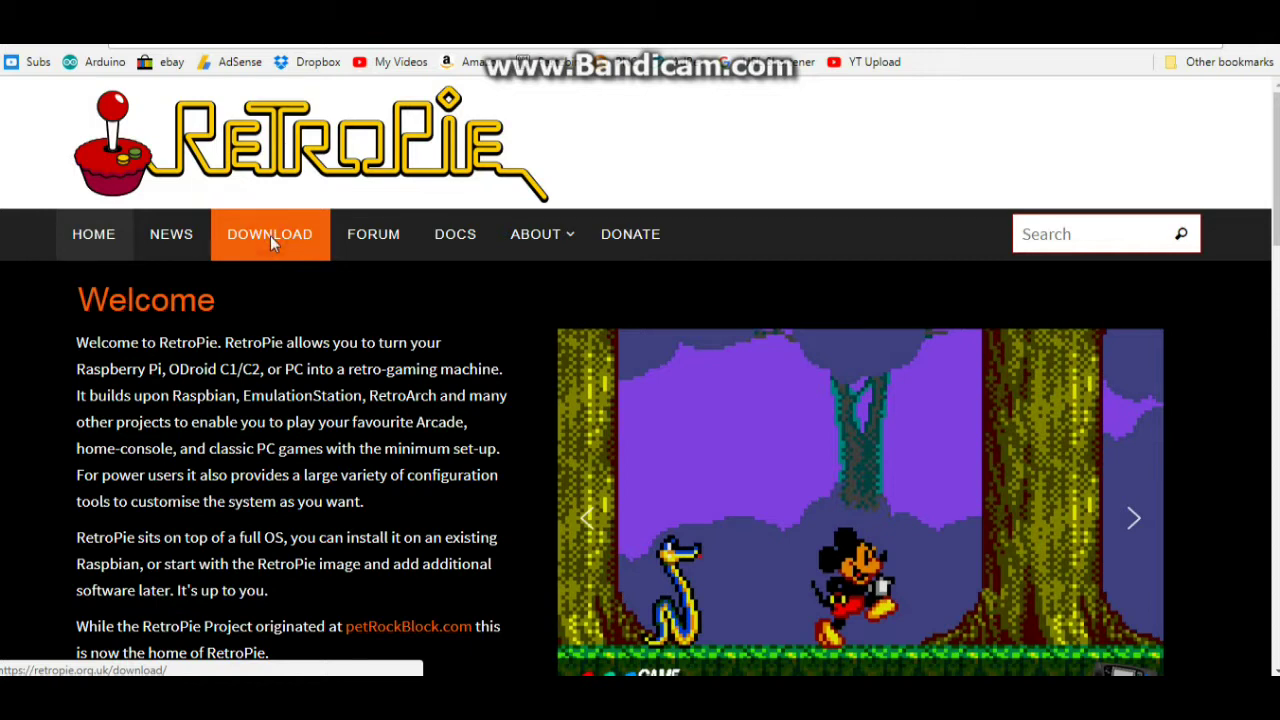
pyautogui.click(270, 244)
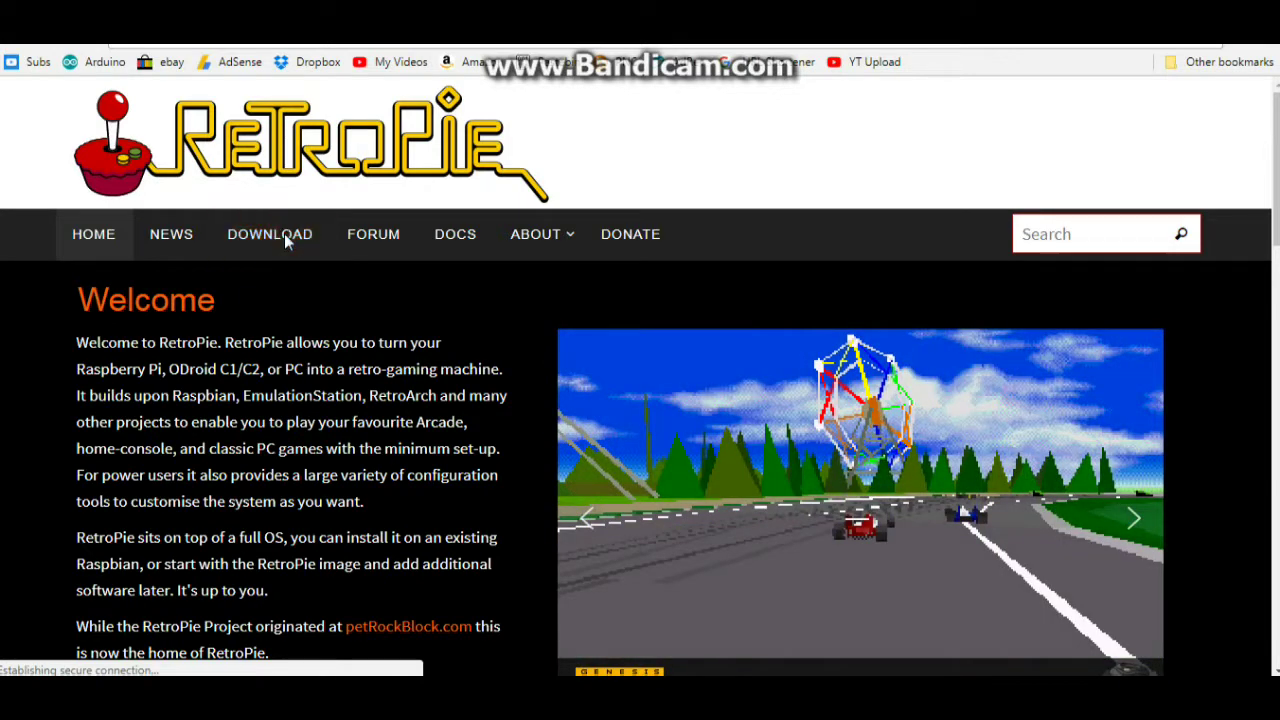
# - Open the RetroPie Download page from the website
pyautogui.scroll(-4, 350, 266)
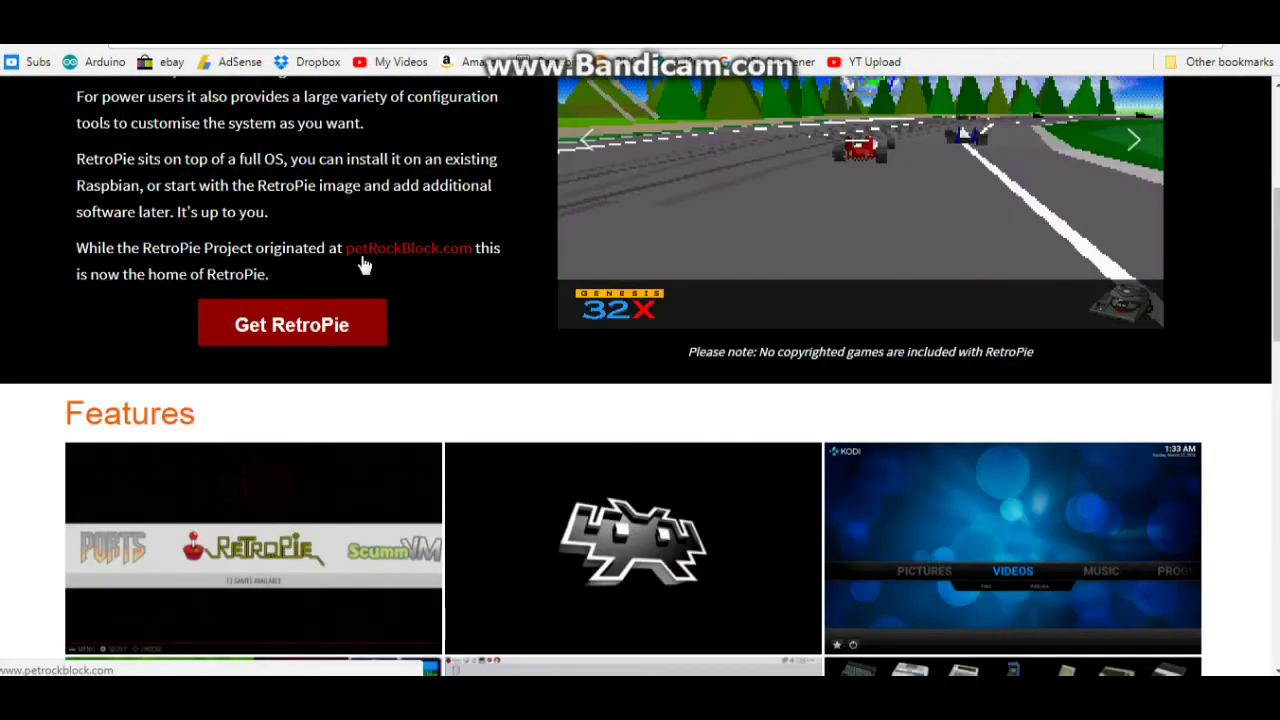
pyautogui.click(428, 247)
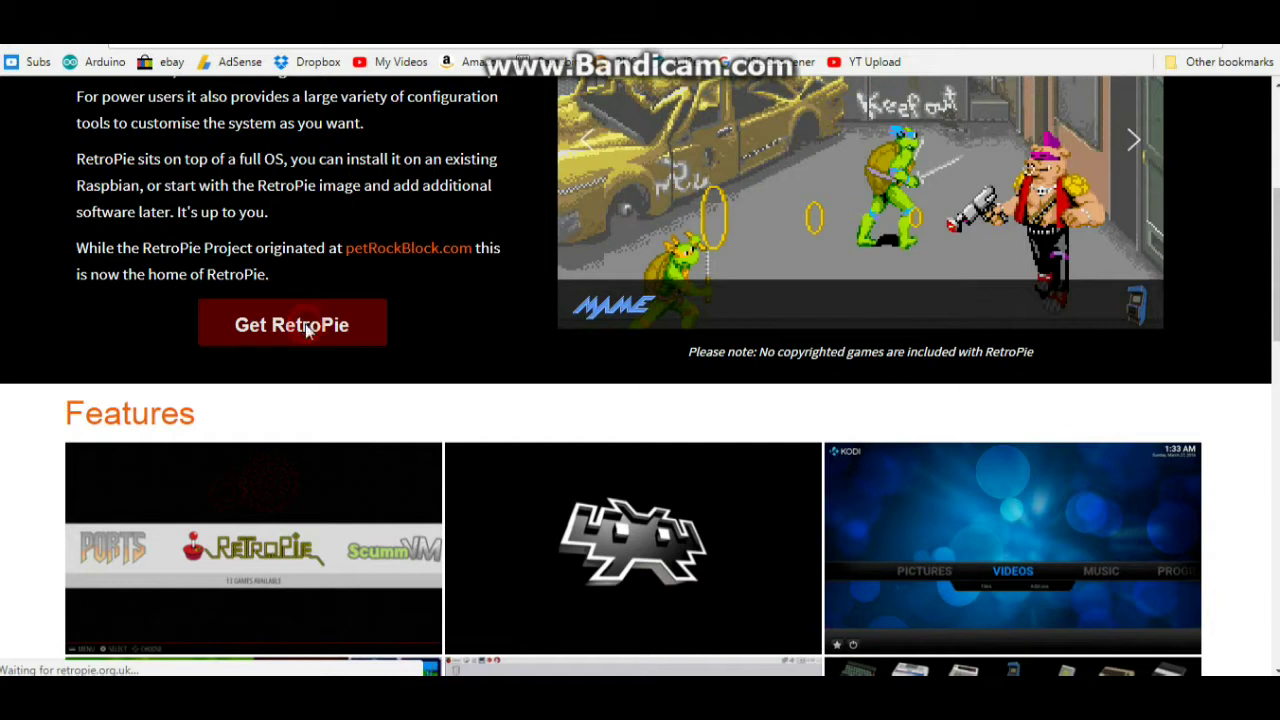
pyautogui.click(300, 325)
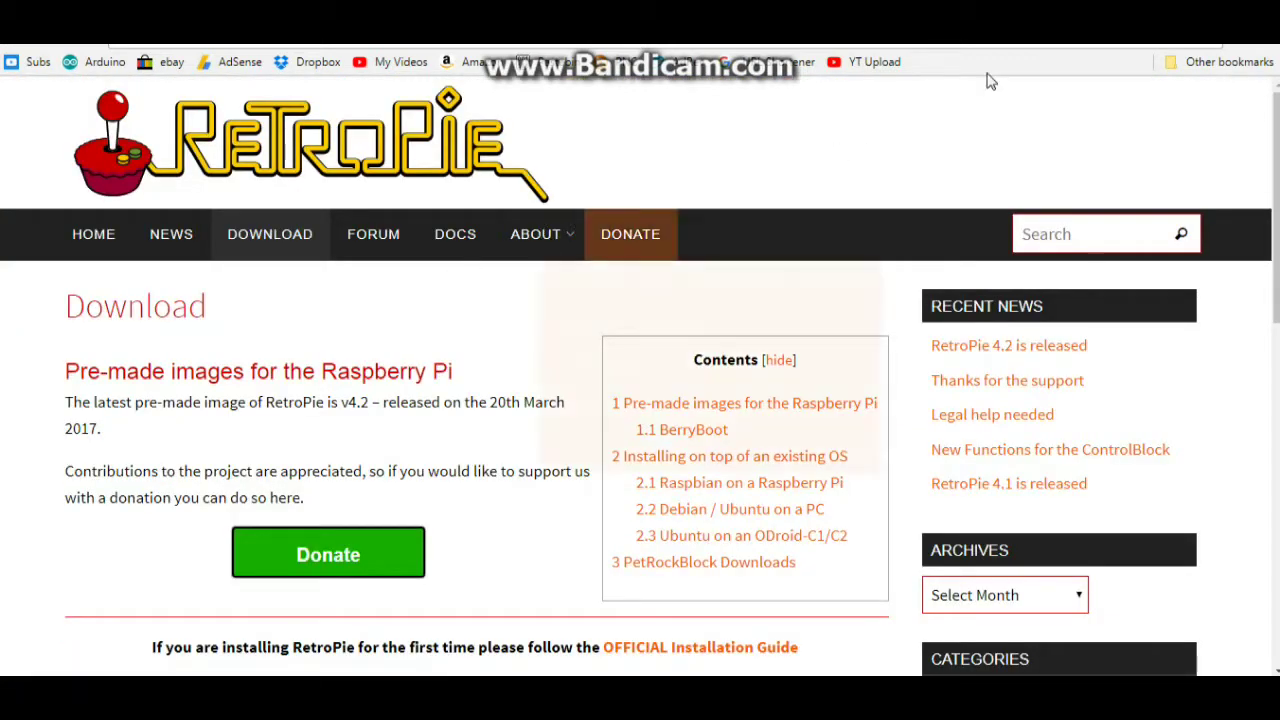
# - Circle the pre-made Raspberry Pi images section with a red annotation pen
pyautogui.moveTo(1268, 60)
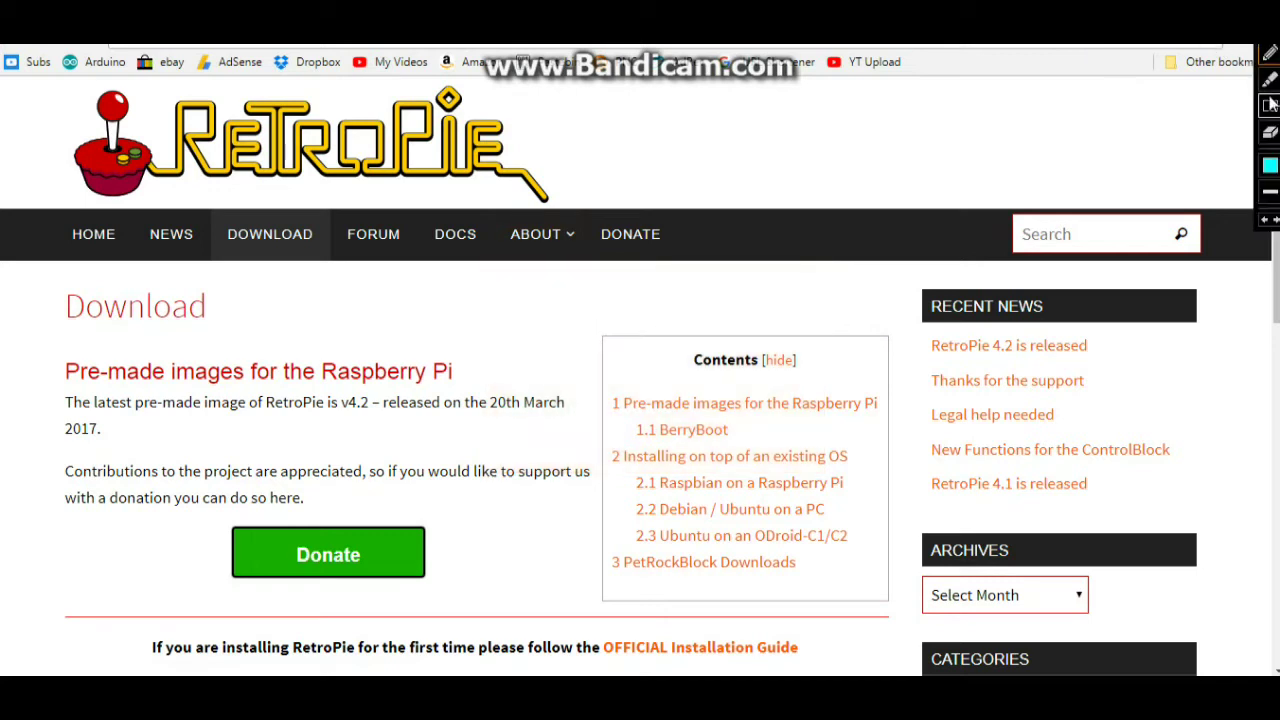
pyautogui.click(1268, 164)
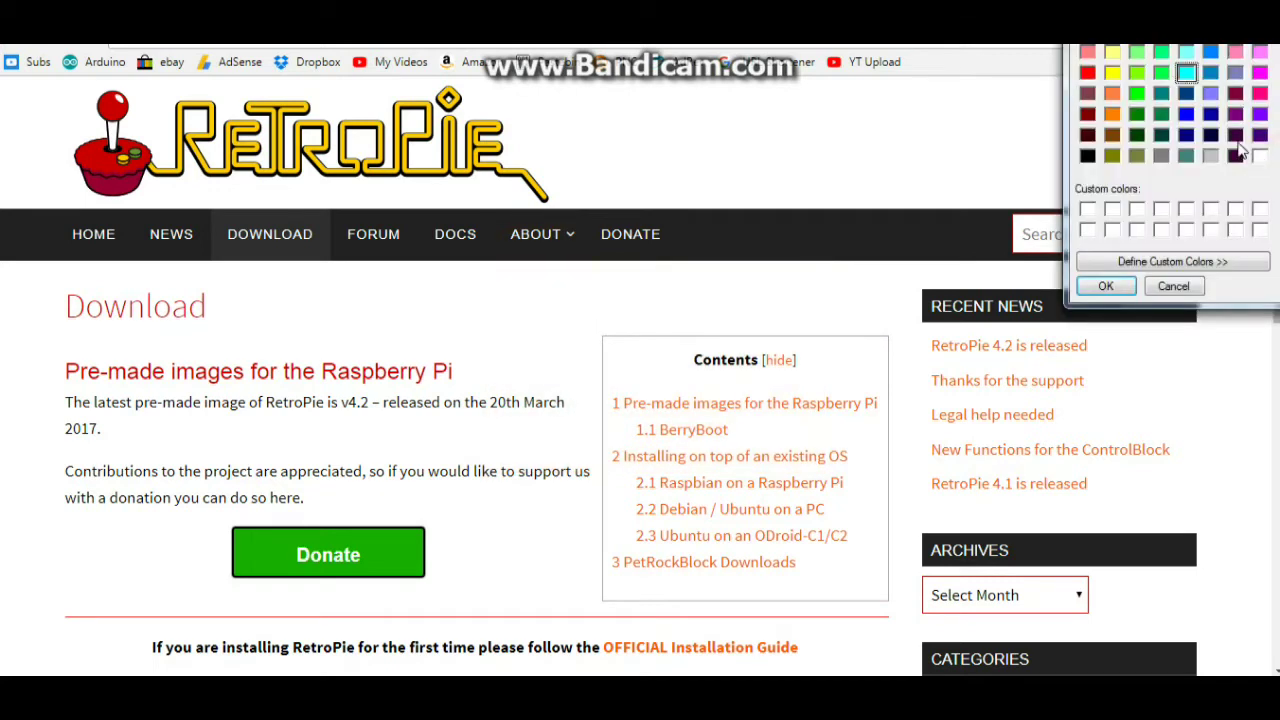
pyautogui.click(1088, 76)
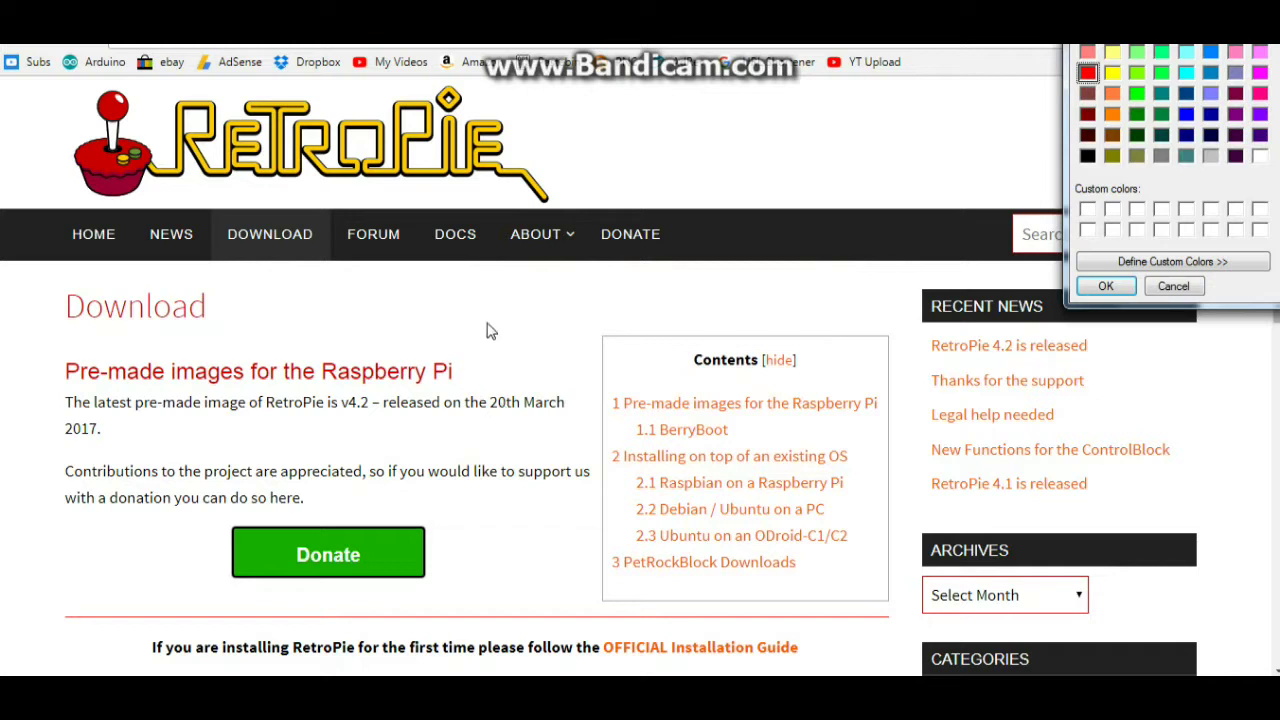
pyautogui.click(468, 348)
pyautogui.press('Escape')
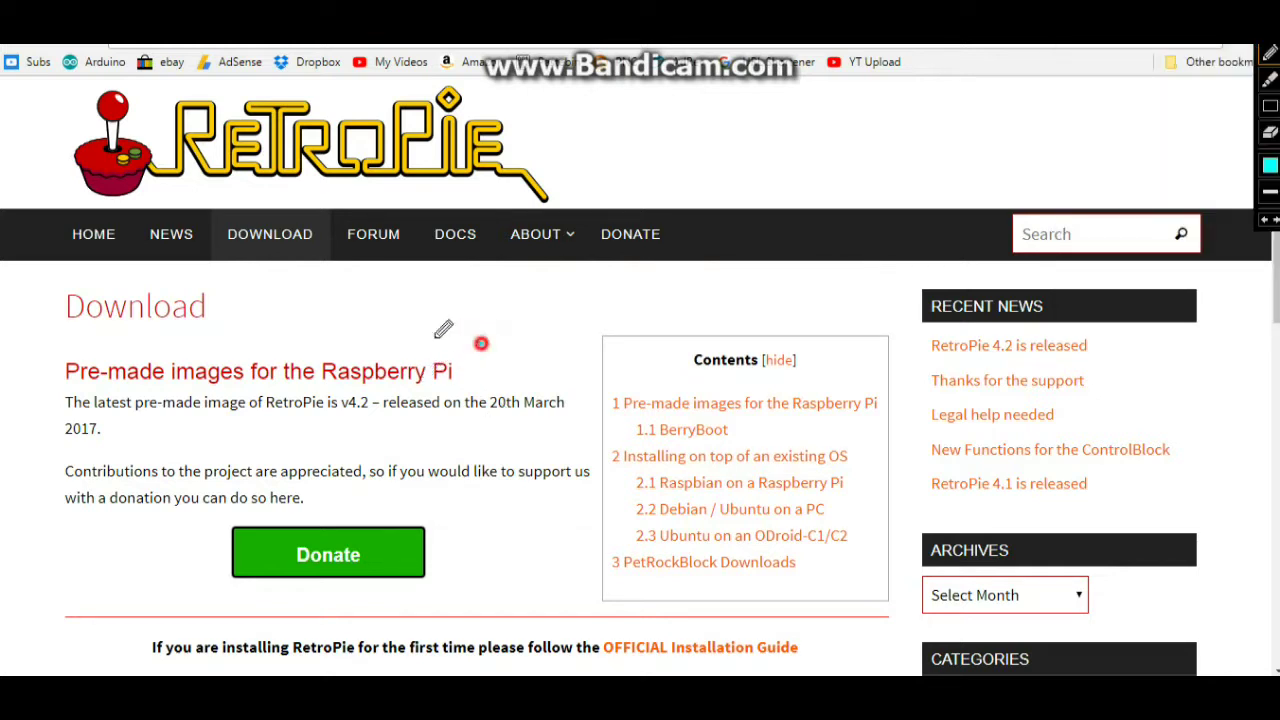
pyautogui.moveTo(483, 343)
pyautogui.mouseDown()
pyautogui.moveTo(122, 324)
pyautogui.moveTo(37, 450)
pyautogui.moveTo(131, 543)
pyautogui.moveTo(330, 592)
pyautogui.moveTo(528, 385)
pyautogui.moveTo(474, 344)
pyautogui.mouseUp()
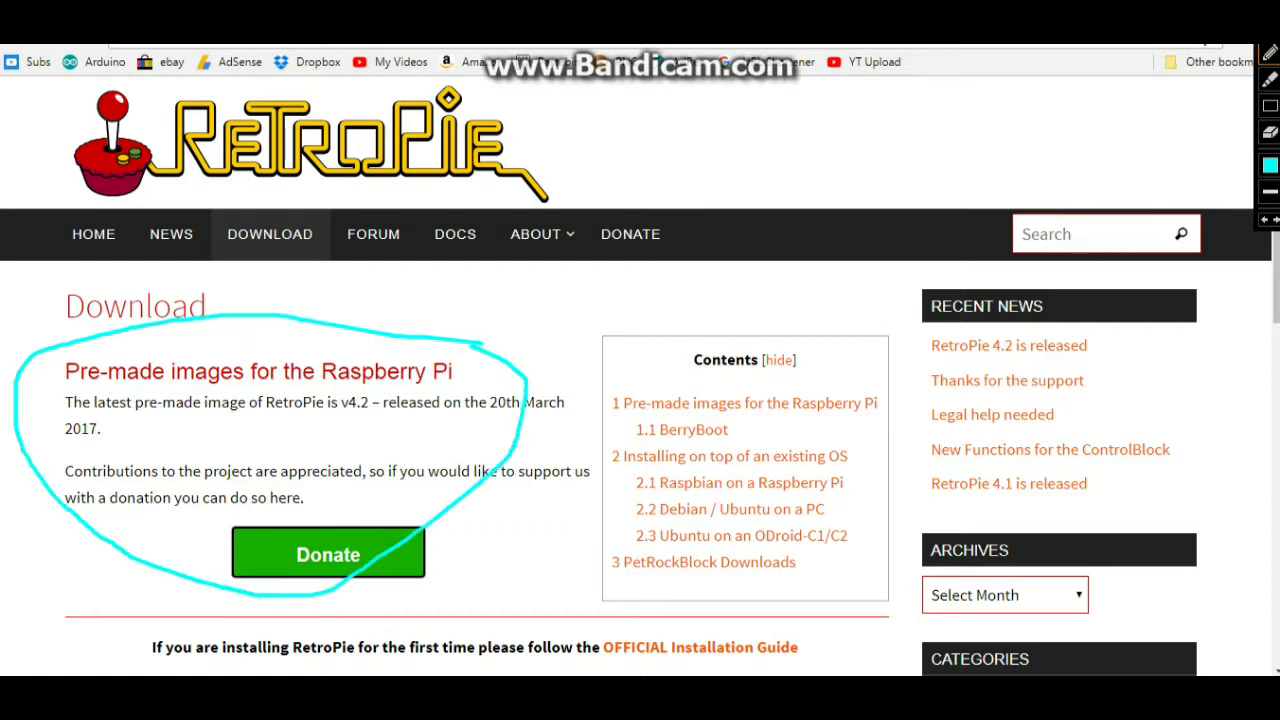
# - Clear the annotation and scroll down to the Raspberry Pi 0/1 and 2/3 image downloads
pyautogui.hotkey('ctrl', 'shift', 'd')
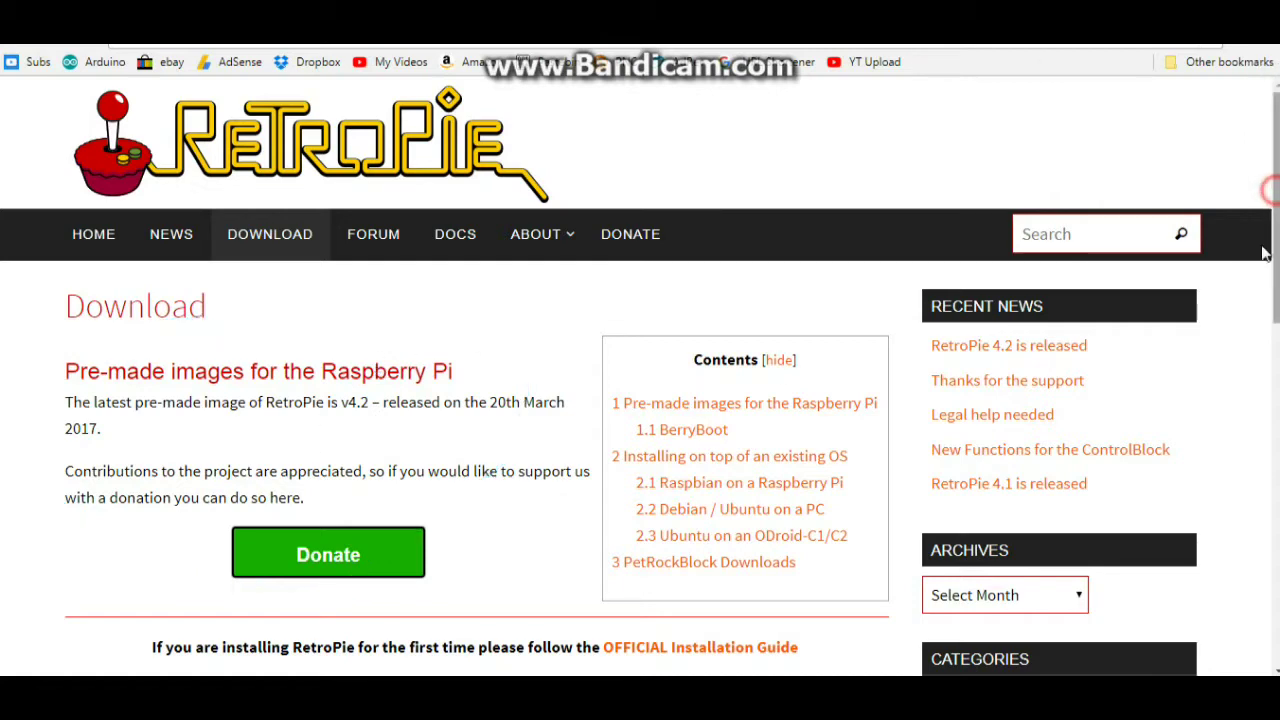
pyautogui.moveTo(1269, 177); pyautogui.dragTo(1263, 335)
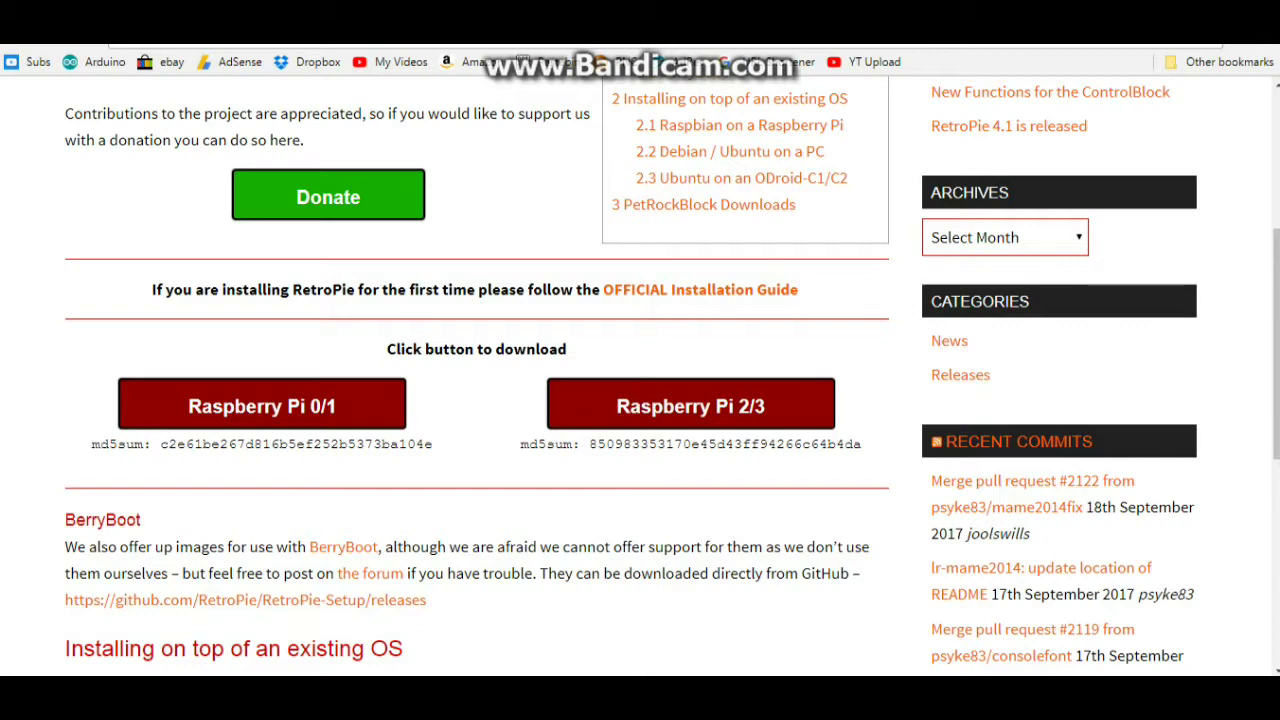
pyautogui.press('super+e')
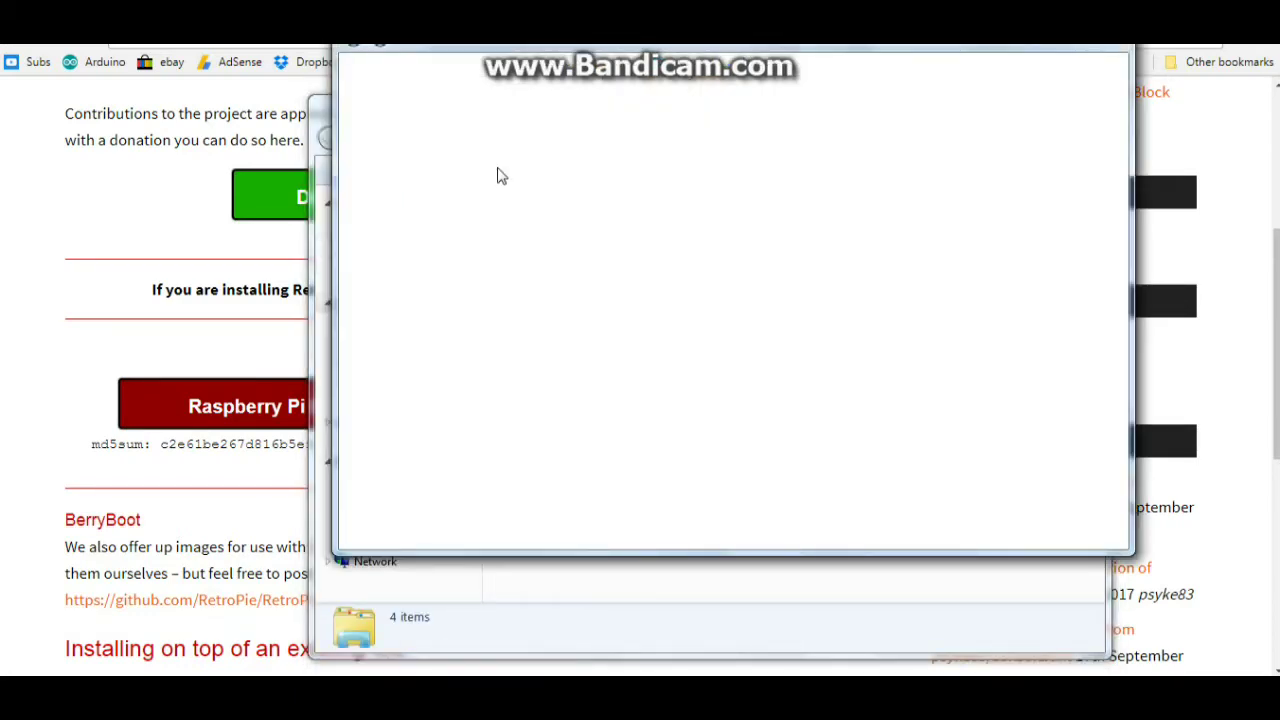
pyautogui.click(412, 160)
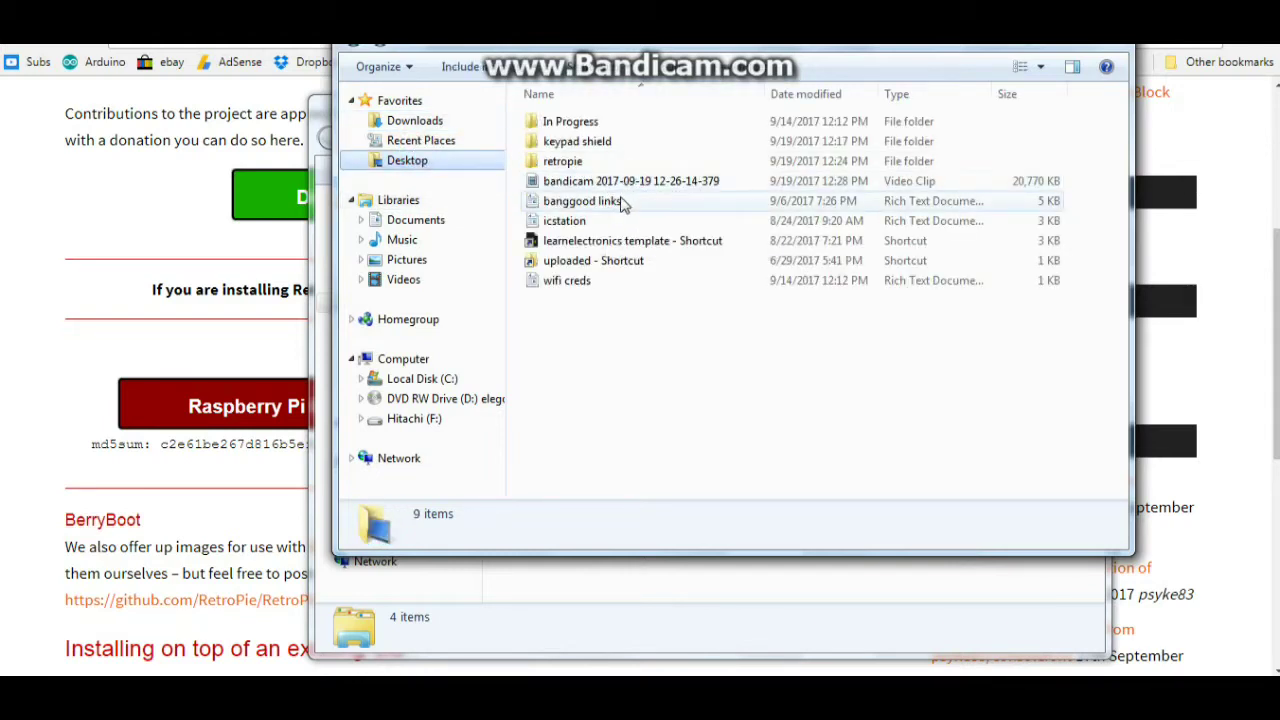
pyautogui.doubleClick(570, 161)
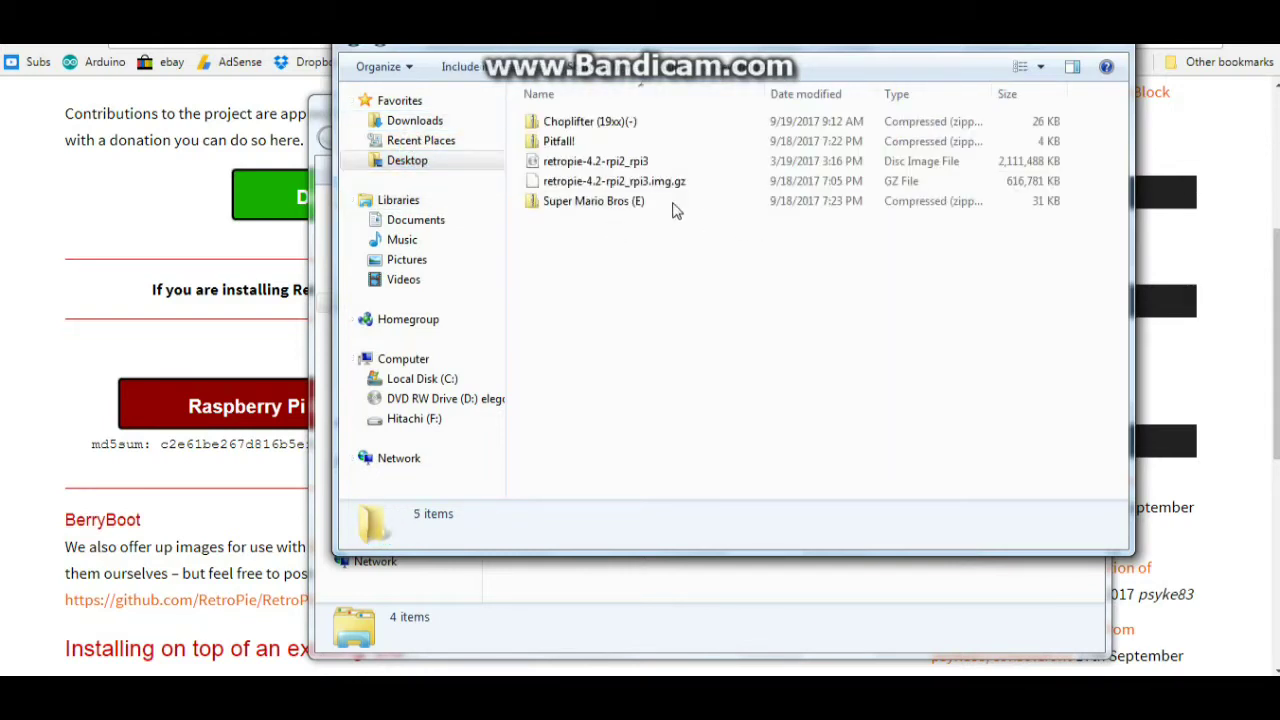
pyautogui.click(566, 190)
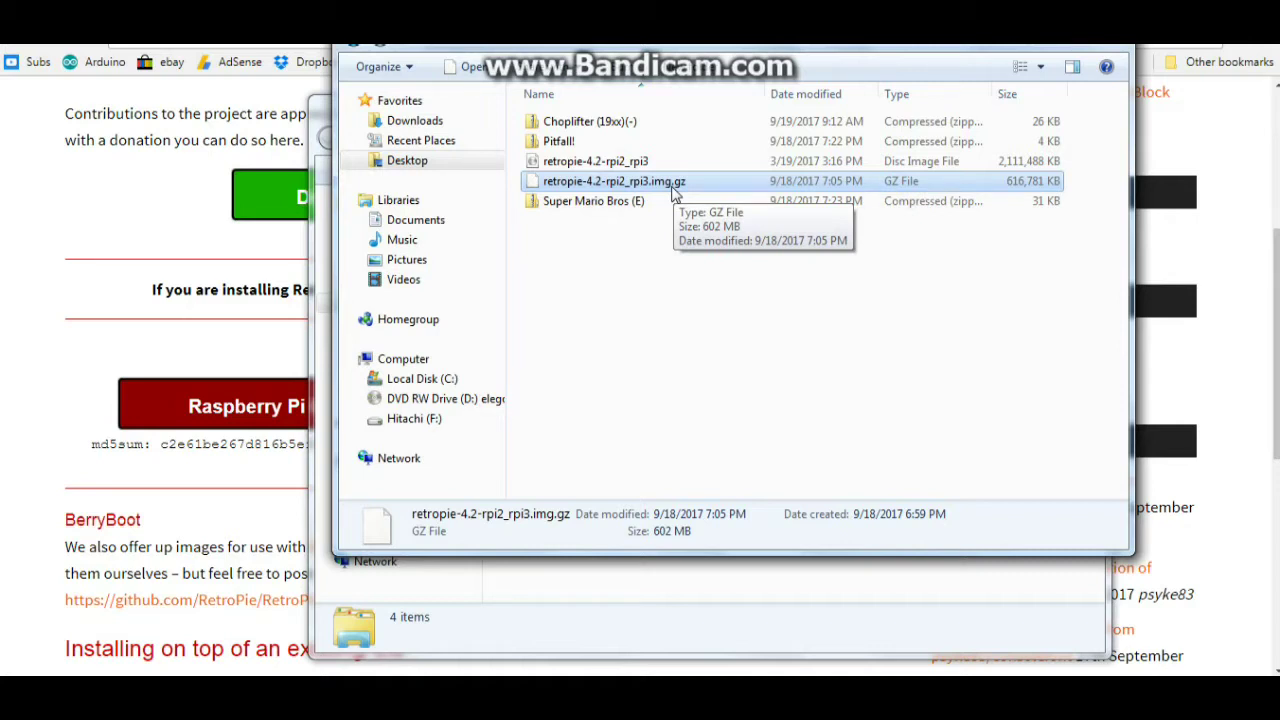
pyautogui.rightClick(674, 190)
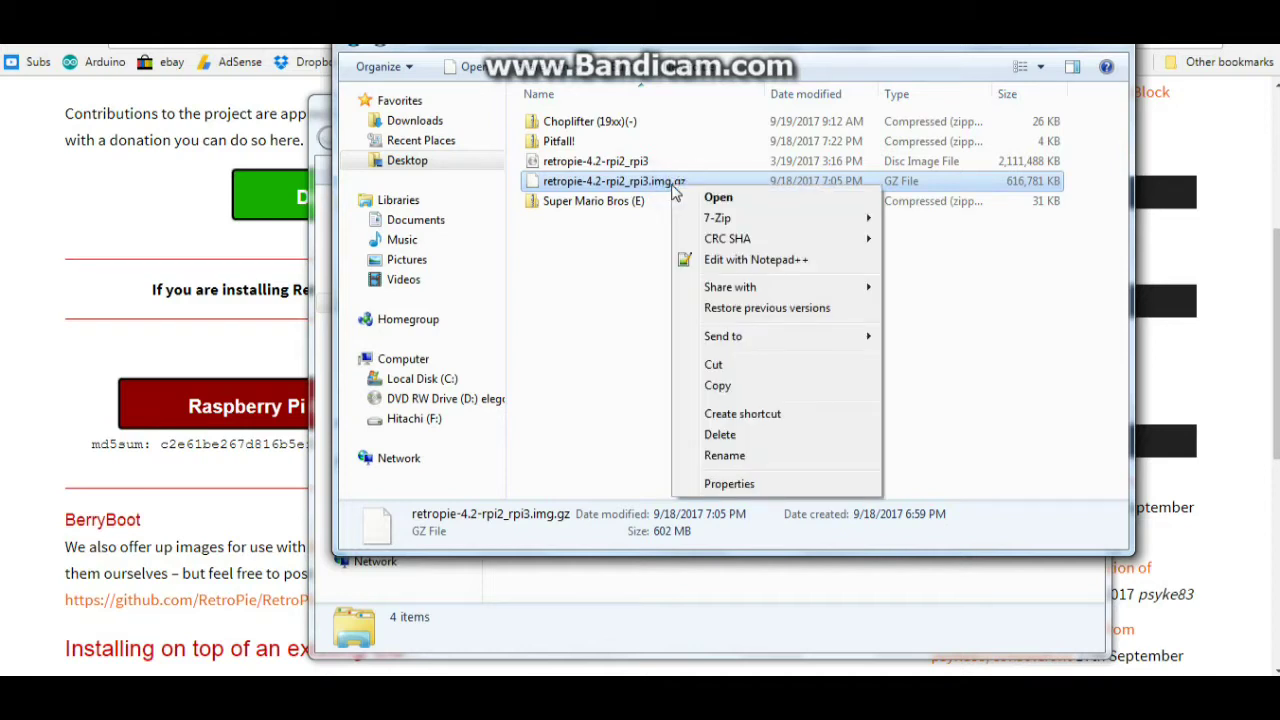
pyautogui.click(590, 273)
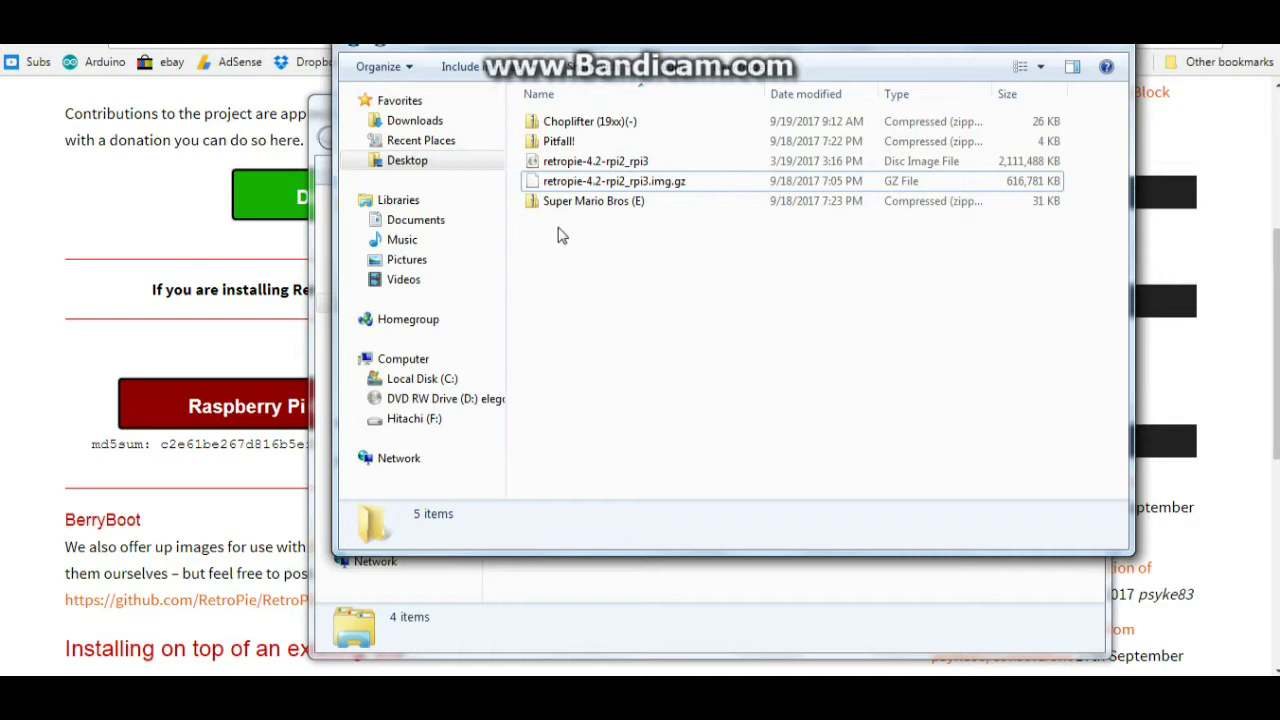
pyautogui.click(535, 166)
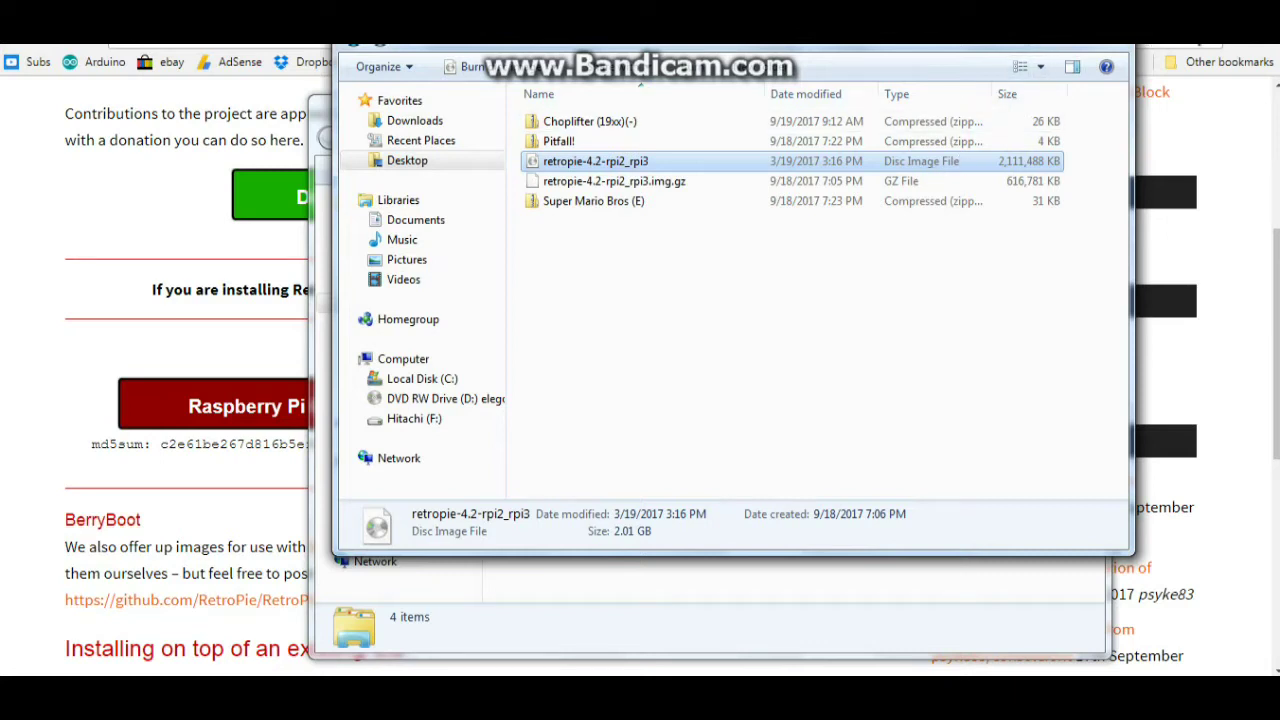
pyautogui.moveTo(975, 145)
pyautogui.mouseDown()
pyautogui.moveTo(880, 155)
pyautogui.moveTo(965, 172)
pyautogui.moveTo(980, 145)
pyautogui.mouseUp()
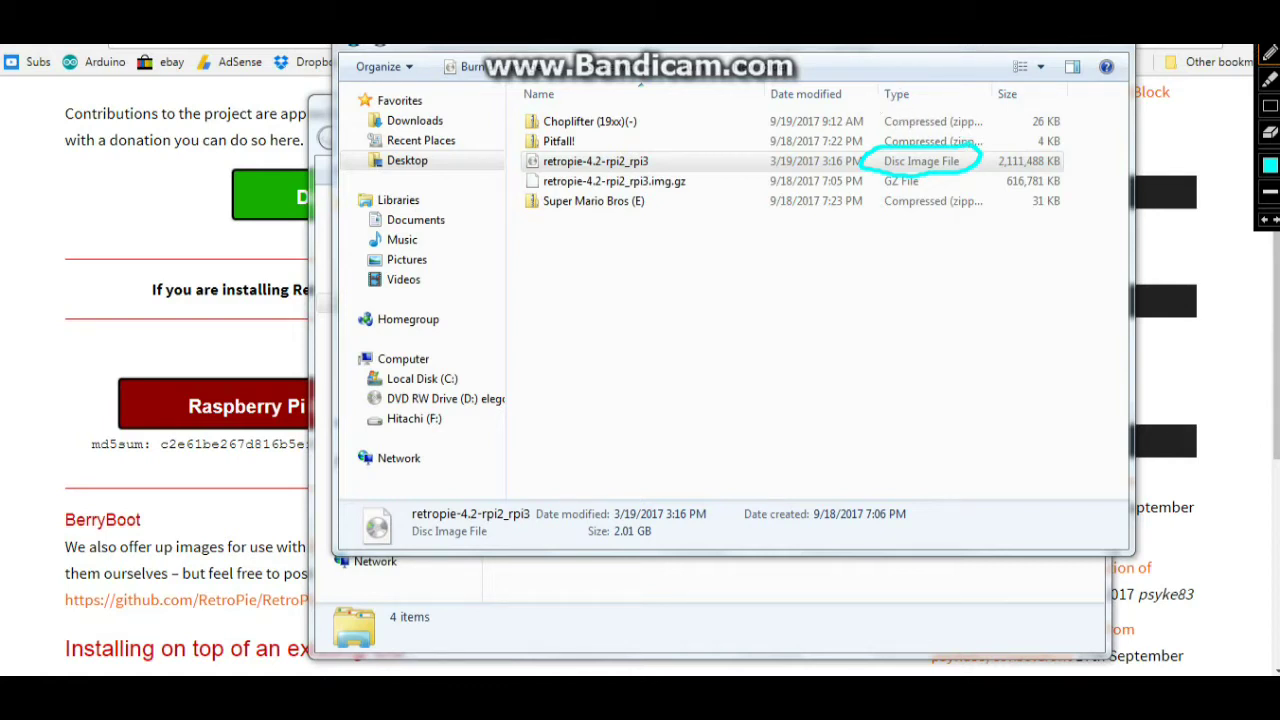
pyautogui.press('Escape')
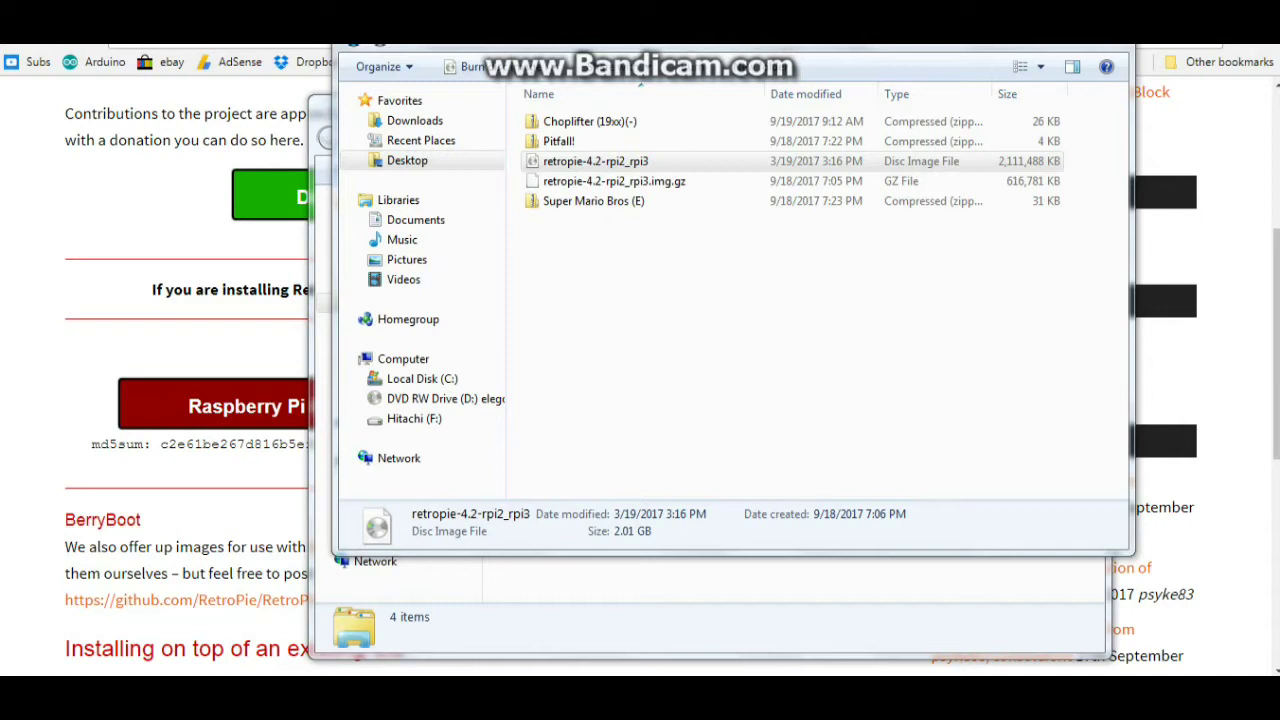
pyautogui.press('Escape')
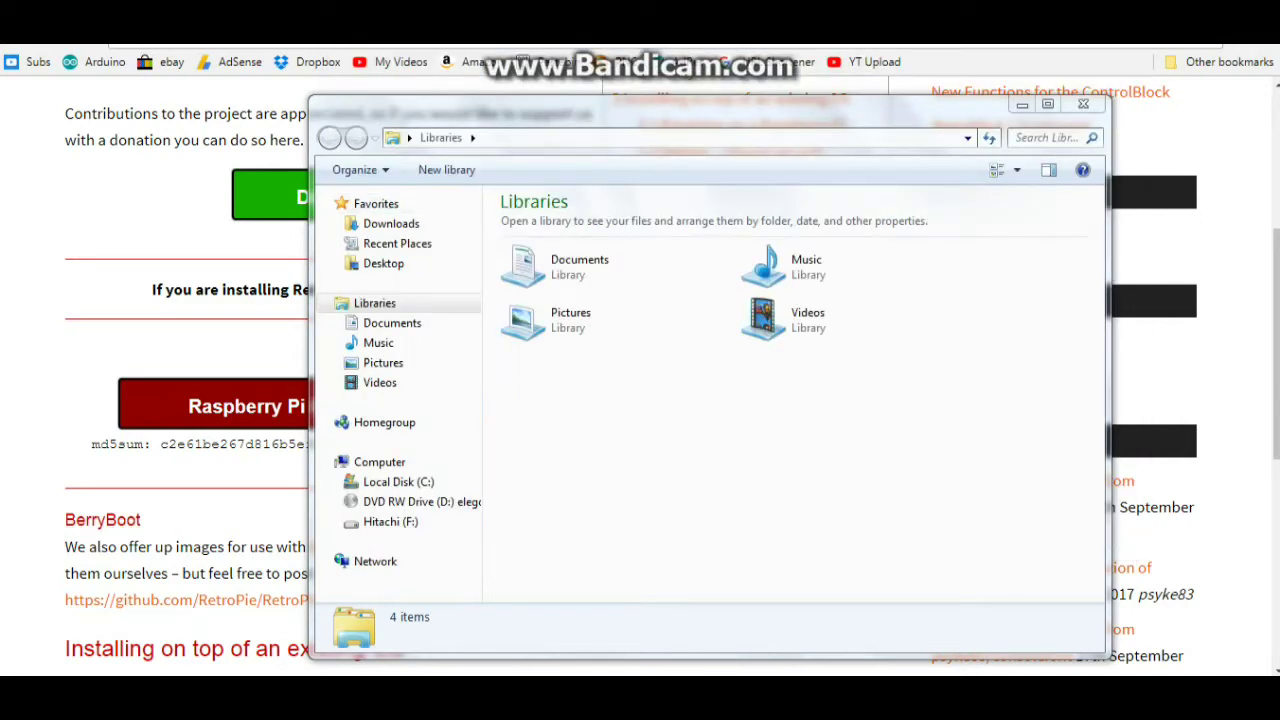
pyautogui.press('super')
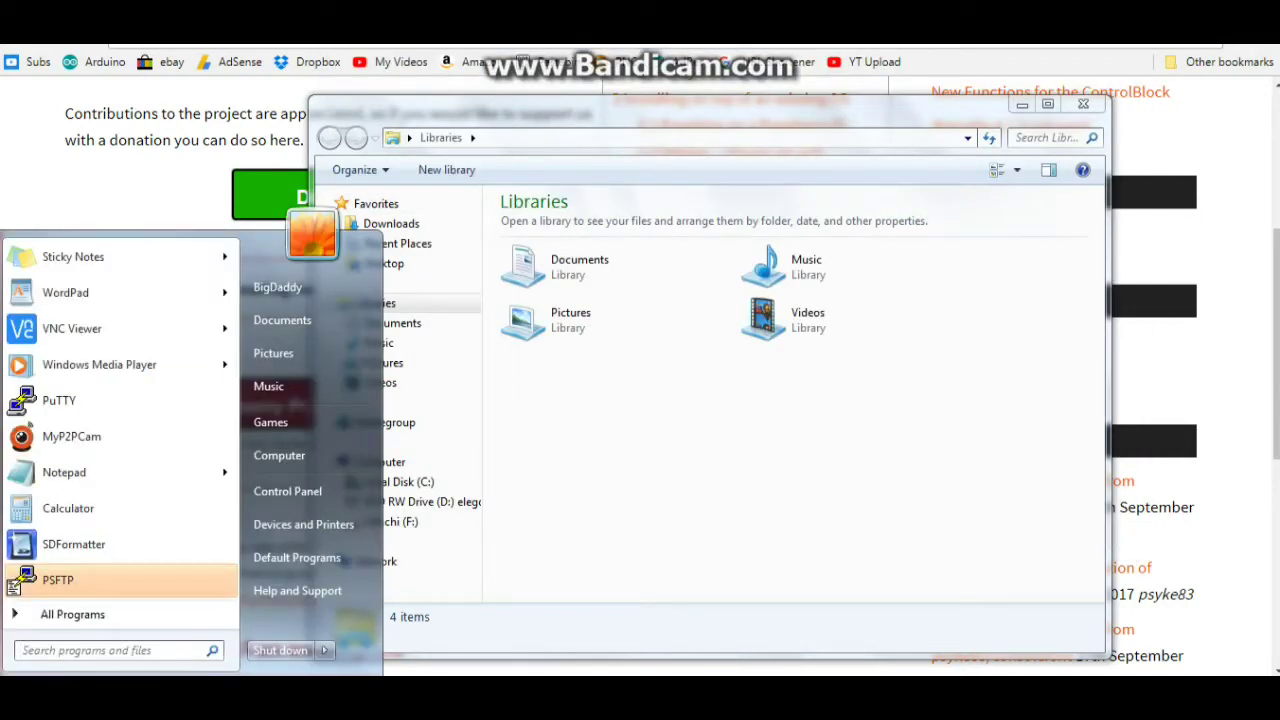
# - Show All Programs in the Start Menu and scroll through the installed programs list
pyautogui.click(86, 614)
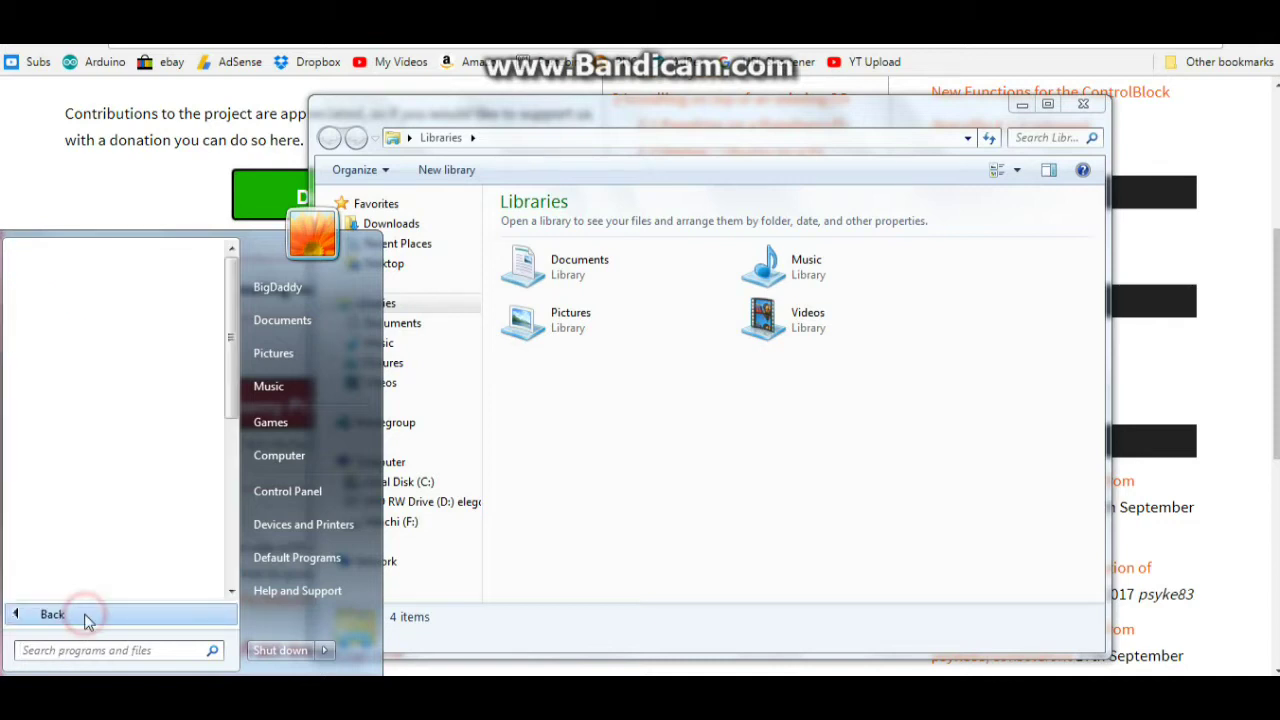
pyautogui.scroll(-7, 157, 445)
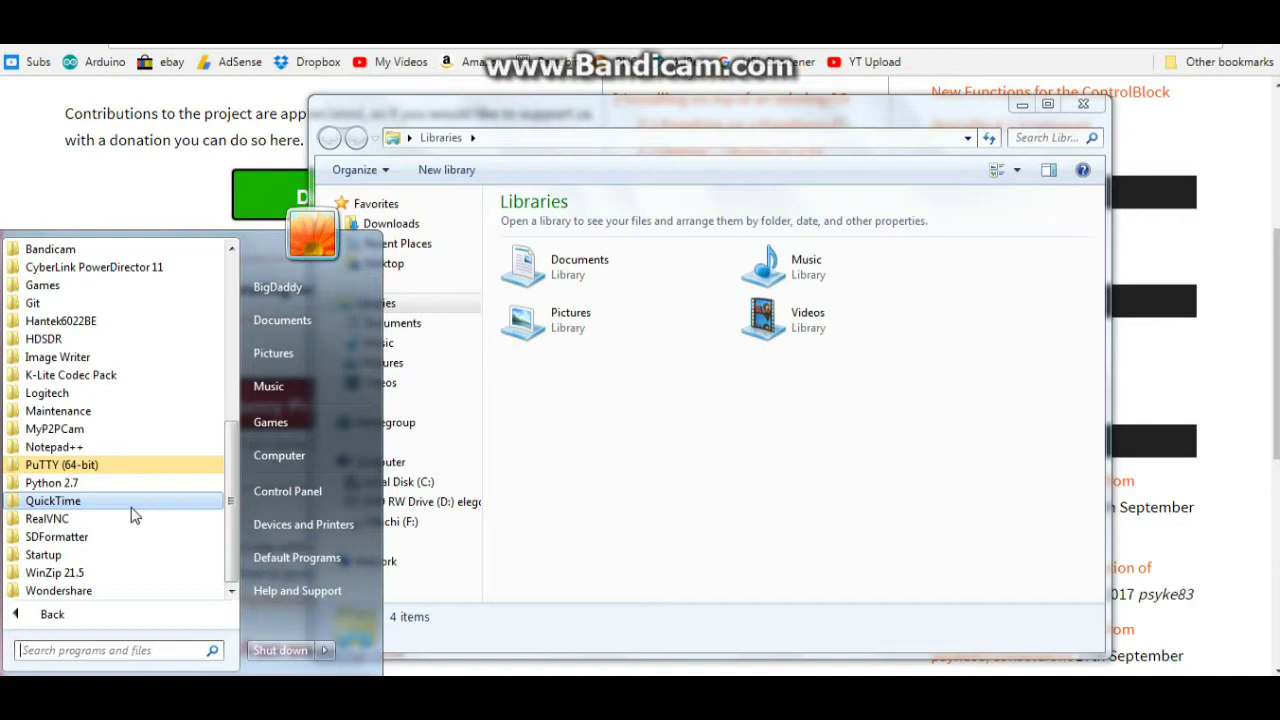
pyautogui.scroll(7, 135, 514)
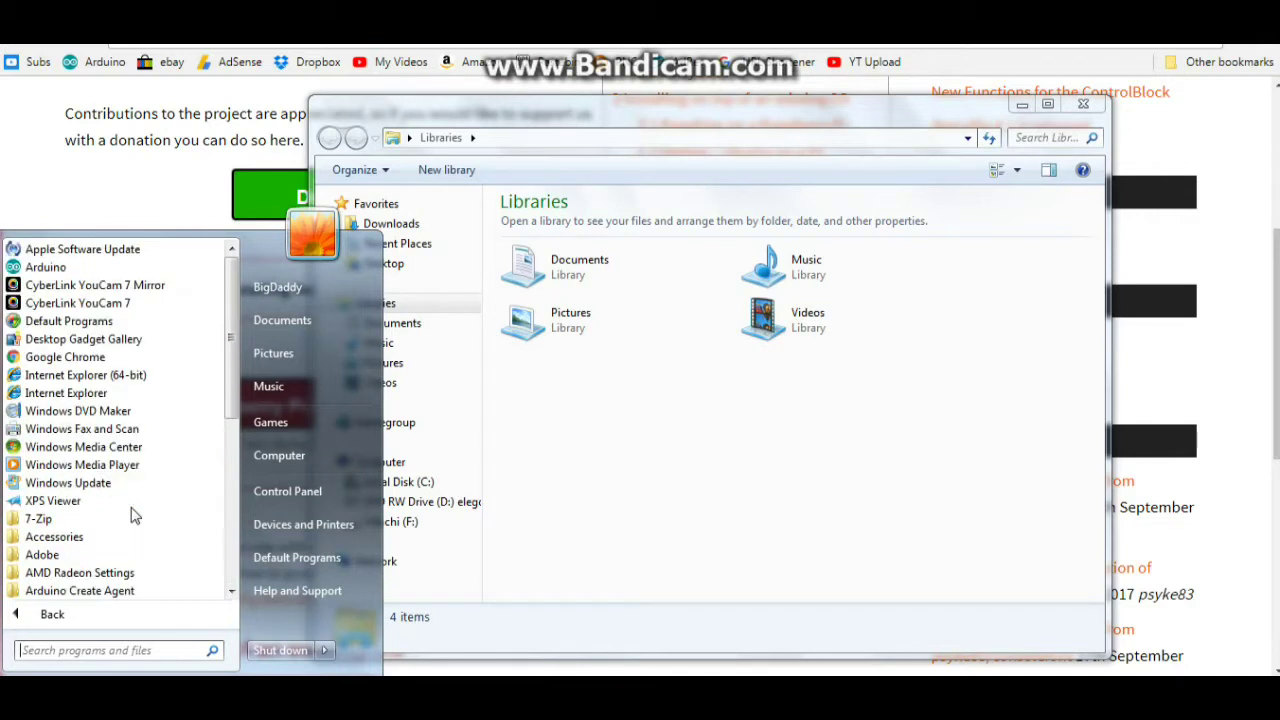
pyautogui.scroll(-4, 135, 514)
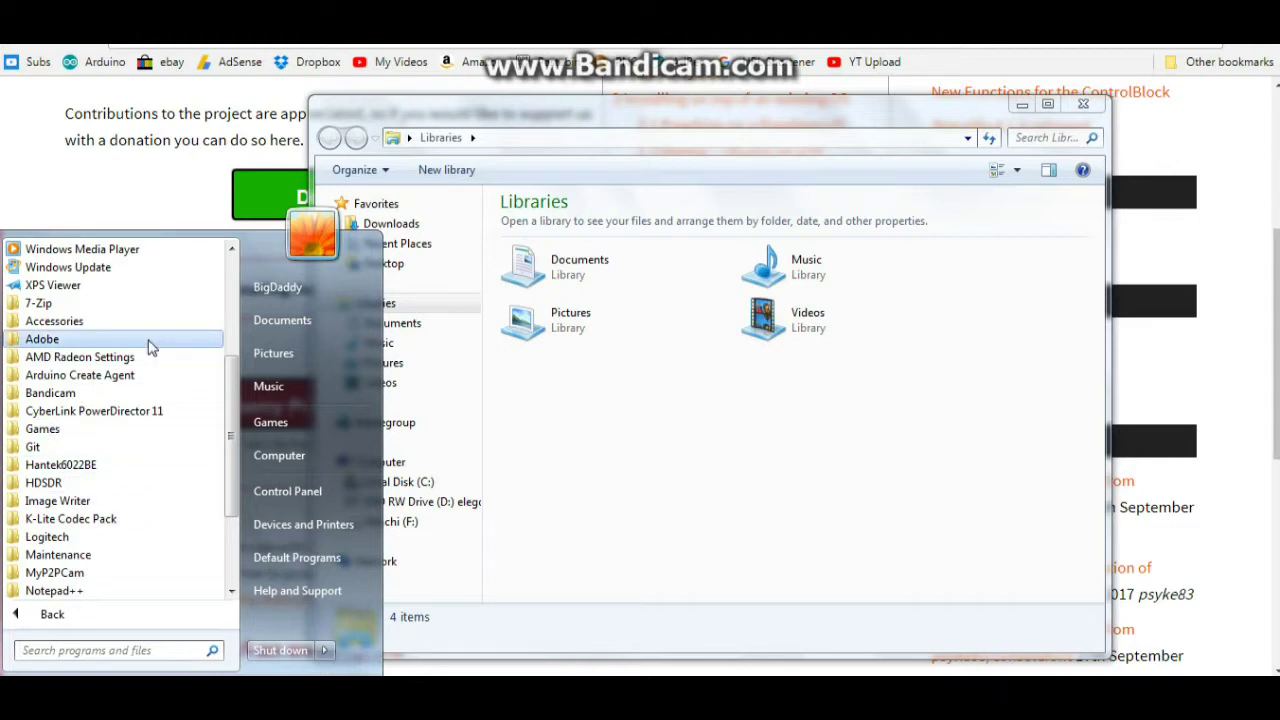
pyautogui.scroll(-3, 104, 445)
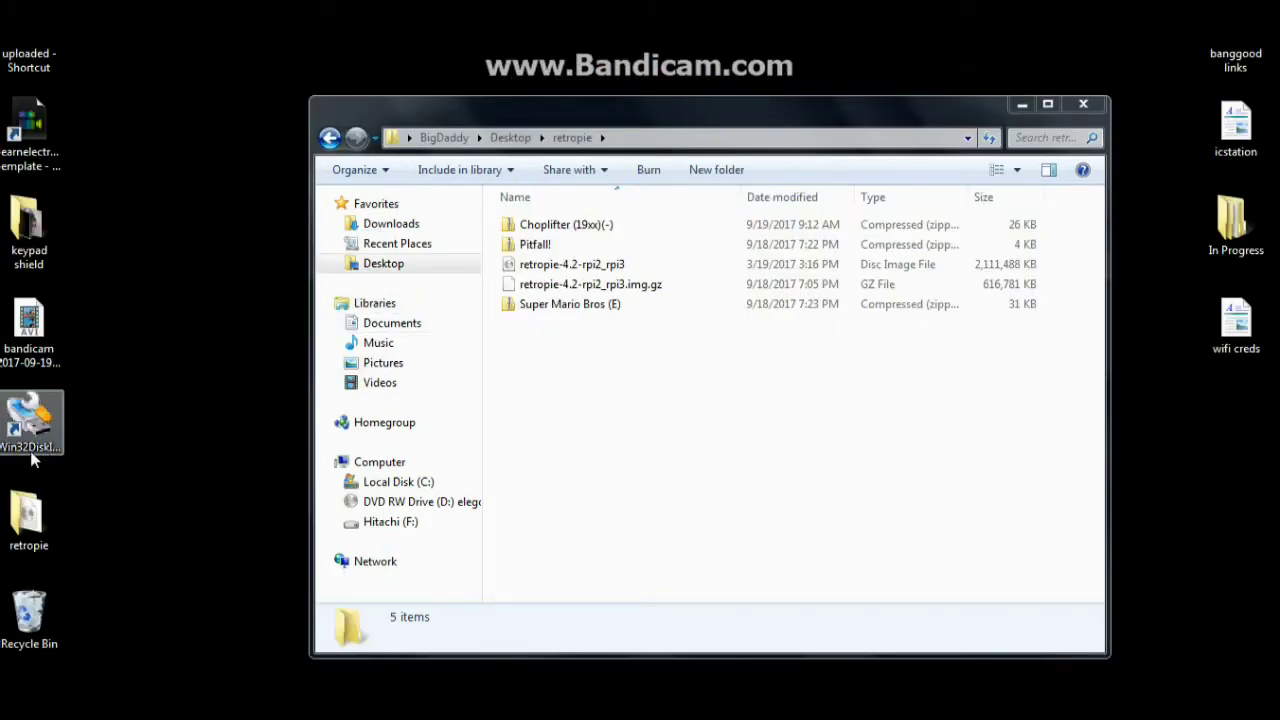
# - Launch Win32 Disk Imager and browse to the Desktop\retropie folder for the image file
pyautogui.click(33, 425)
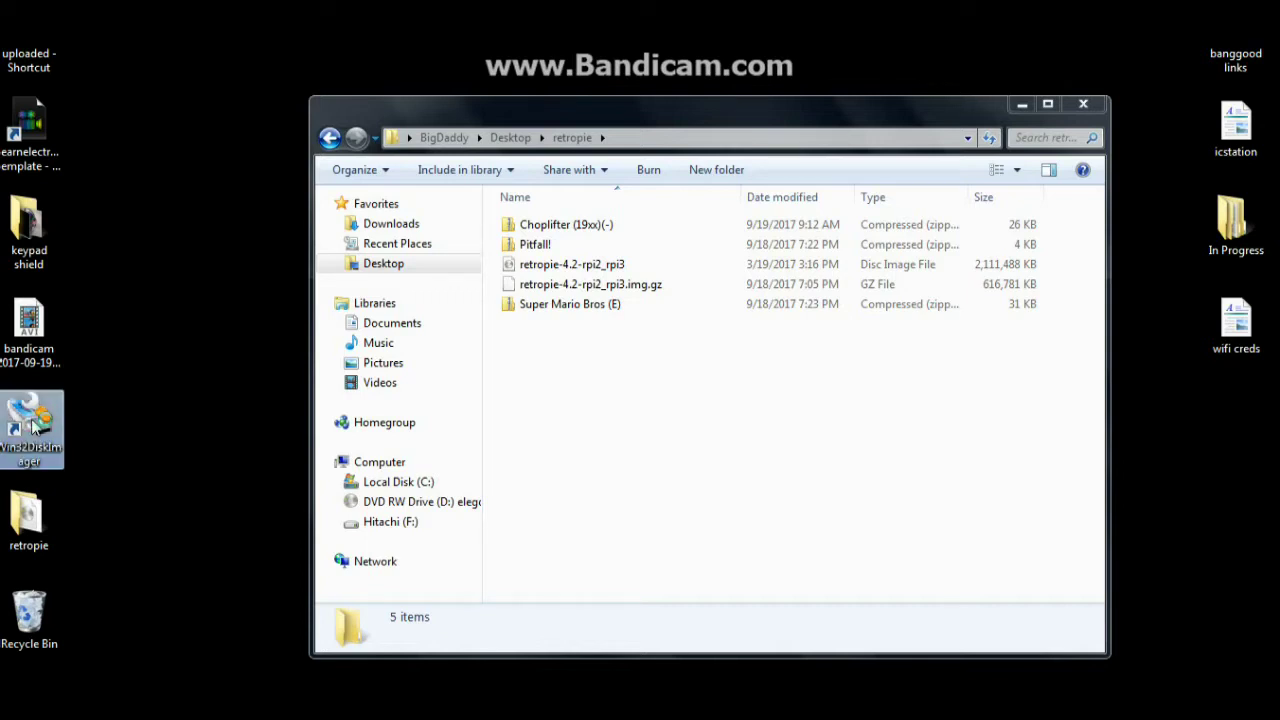
pyautogui.doubleClick(33, 425)
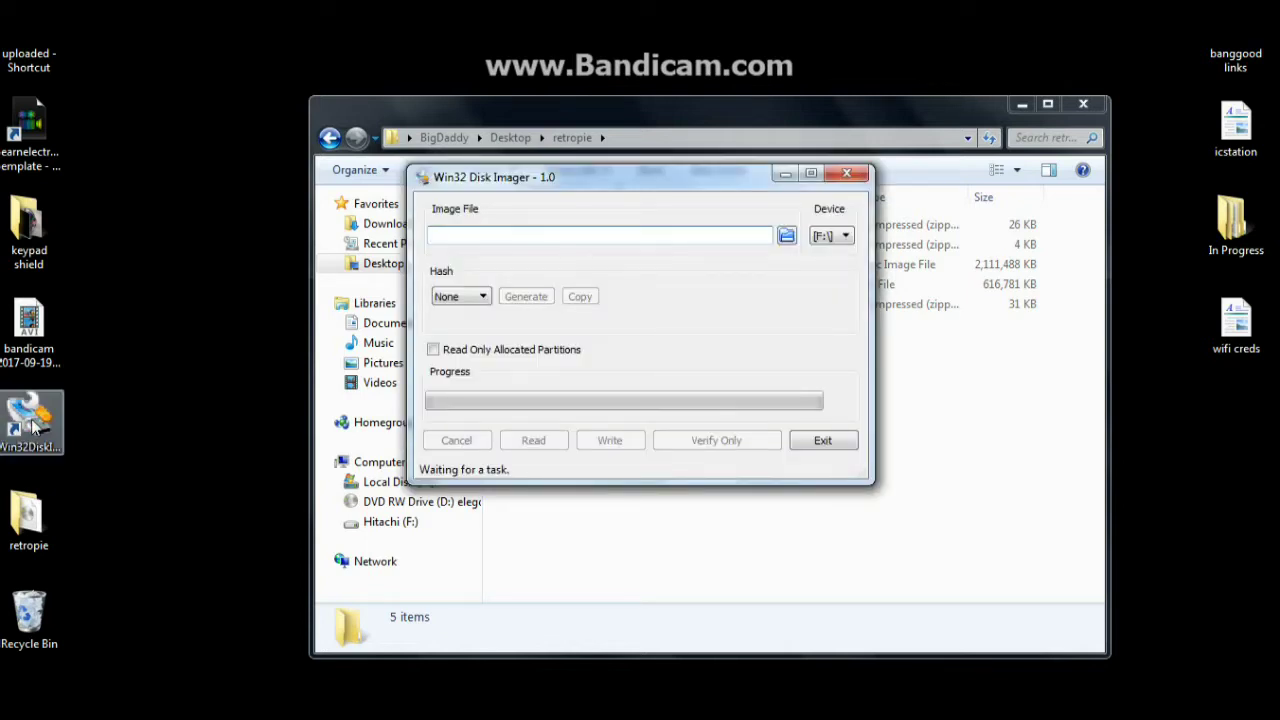
pyautogui.click(787, 236)
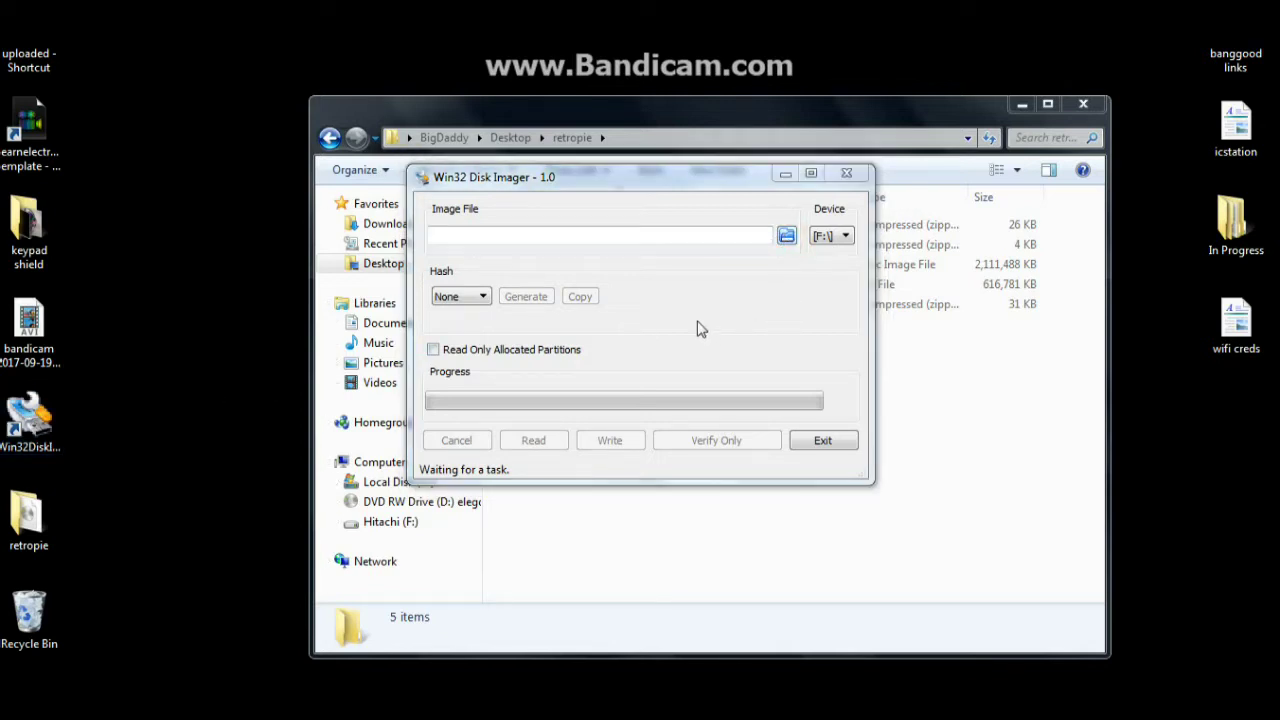
pyautogui.click(491, 372)
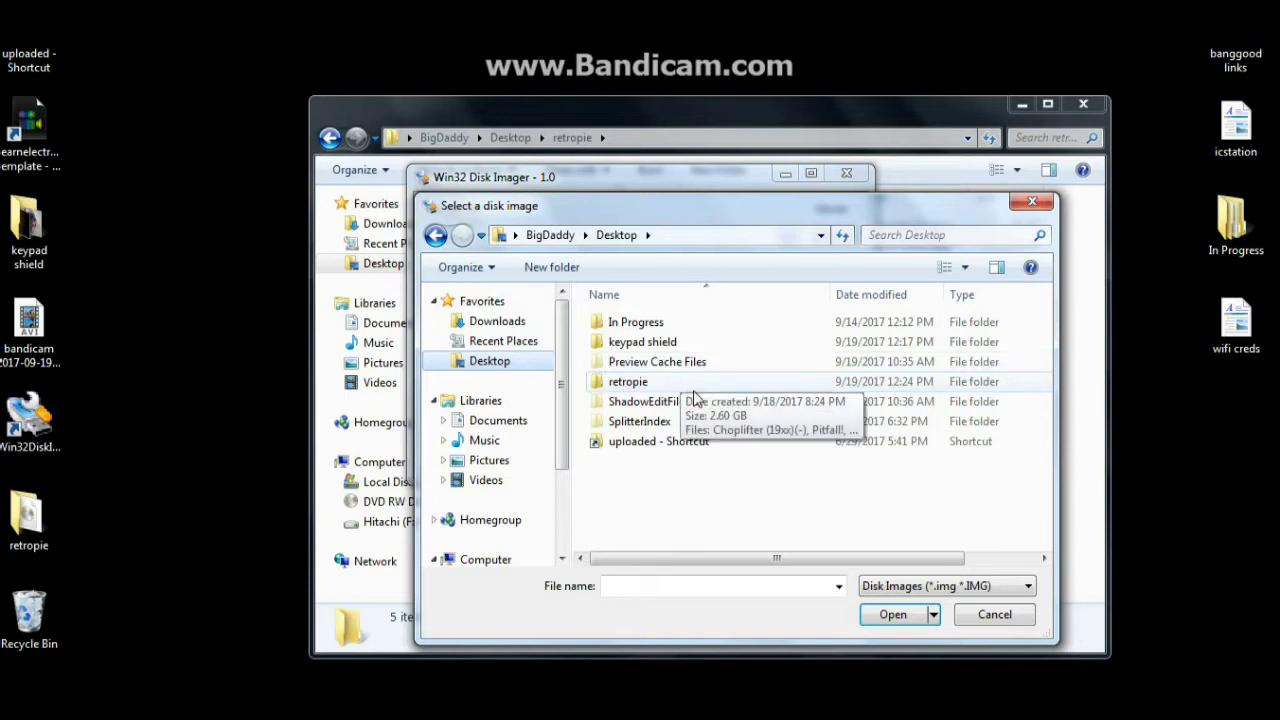
pyautogui.doubleClick(640, 381)
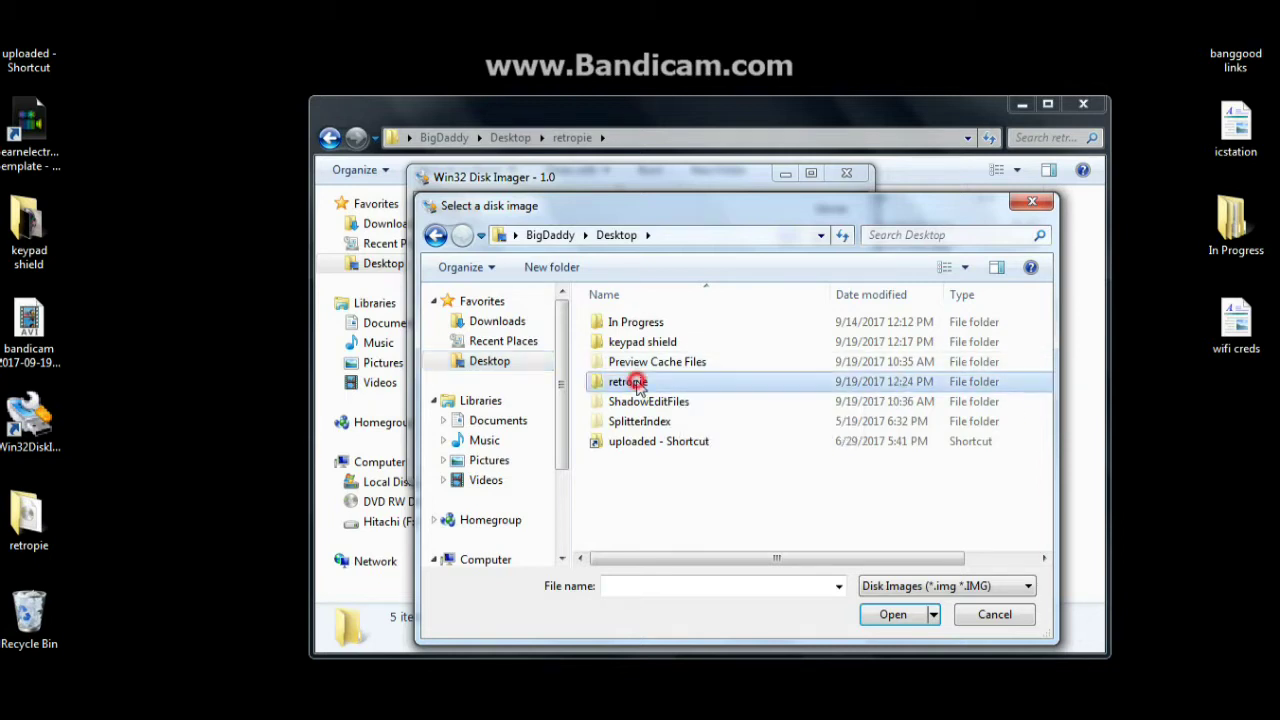
# - Choose retropie-4.2-rpi2_rpi3 as the image, then exit Disk Imager and close the retropie folder window
pyautogui.click(668, 322)
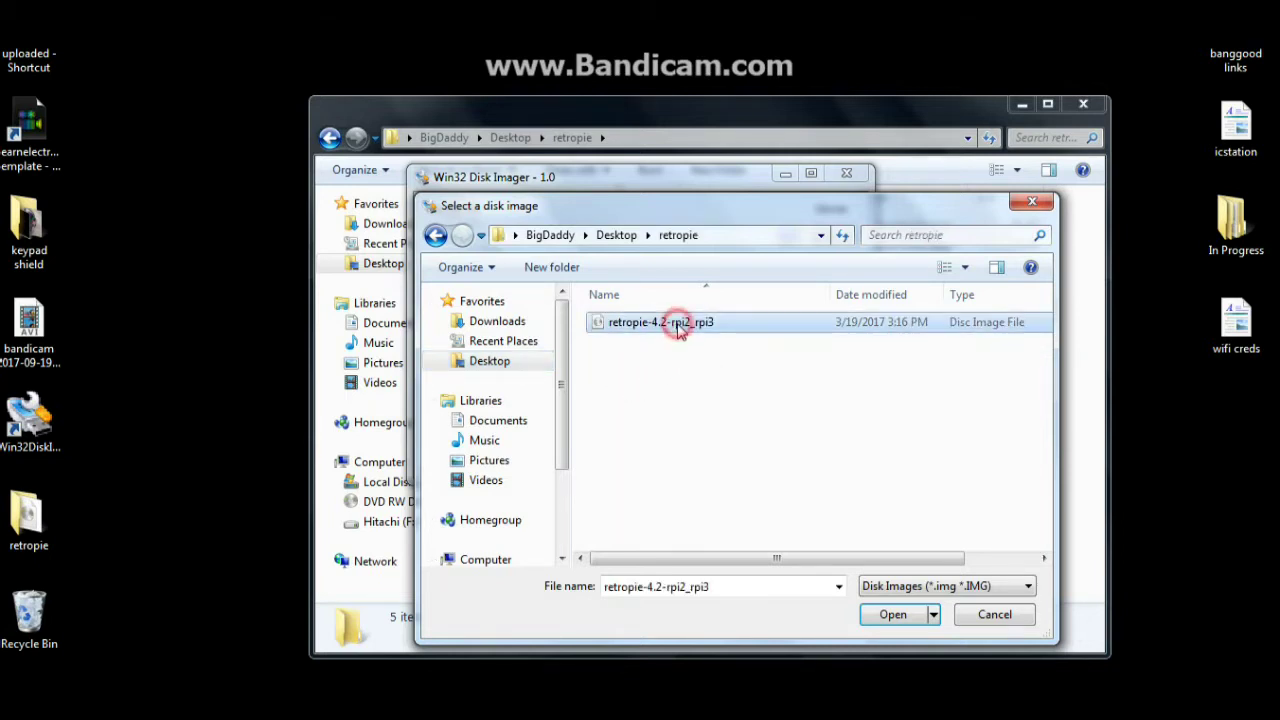
pyautogui.click(893, 614)
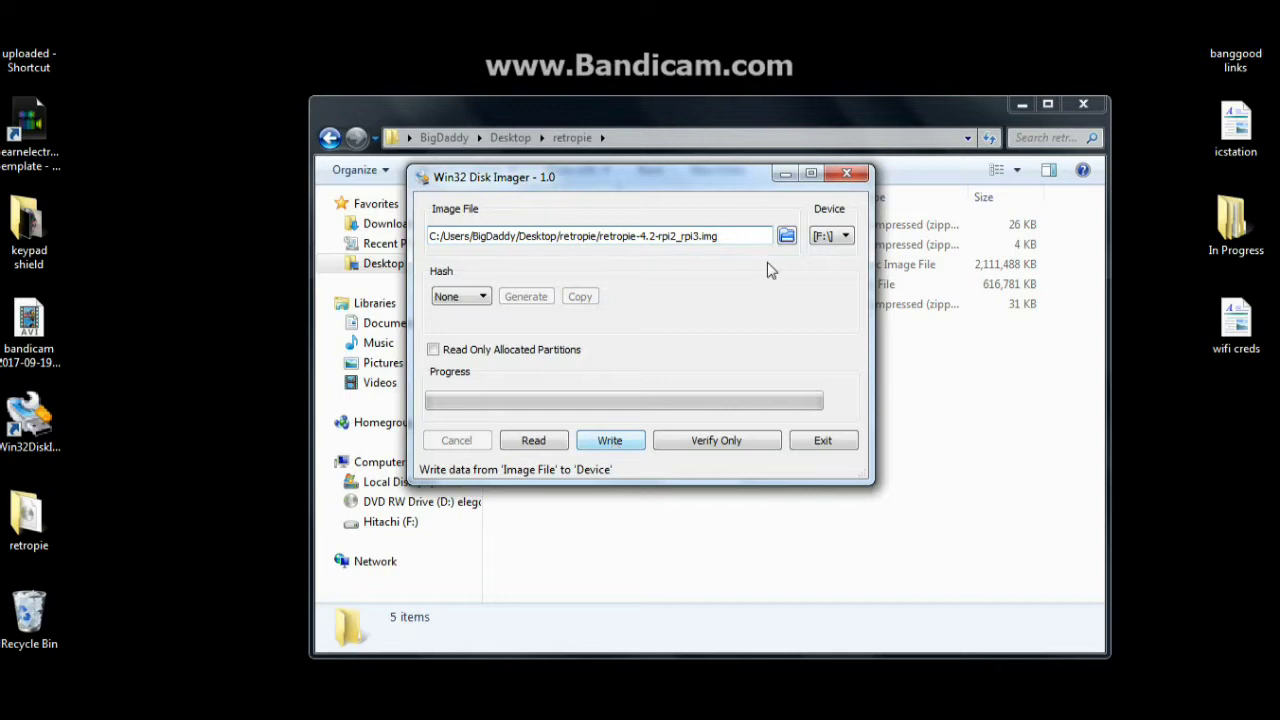
pyautogui.click(838, 444)
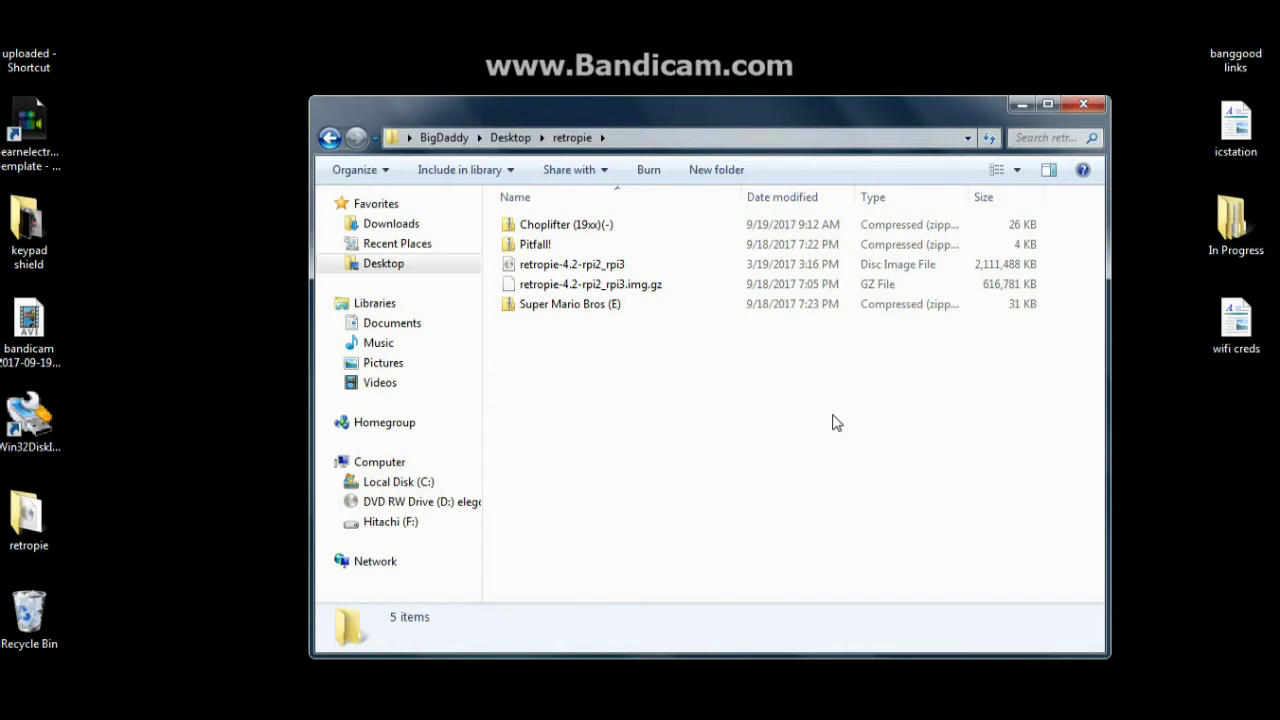
pyautogui.click(1083, 104)
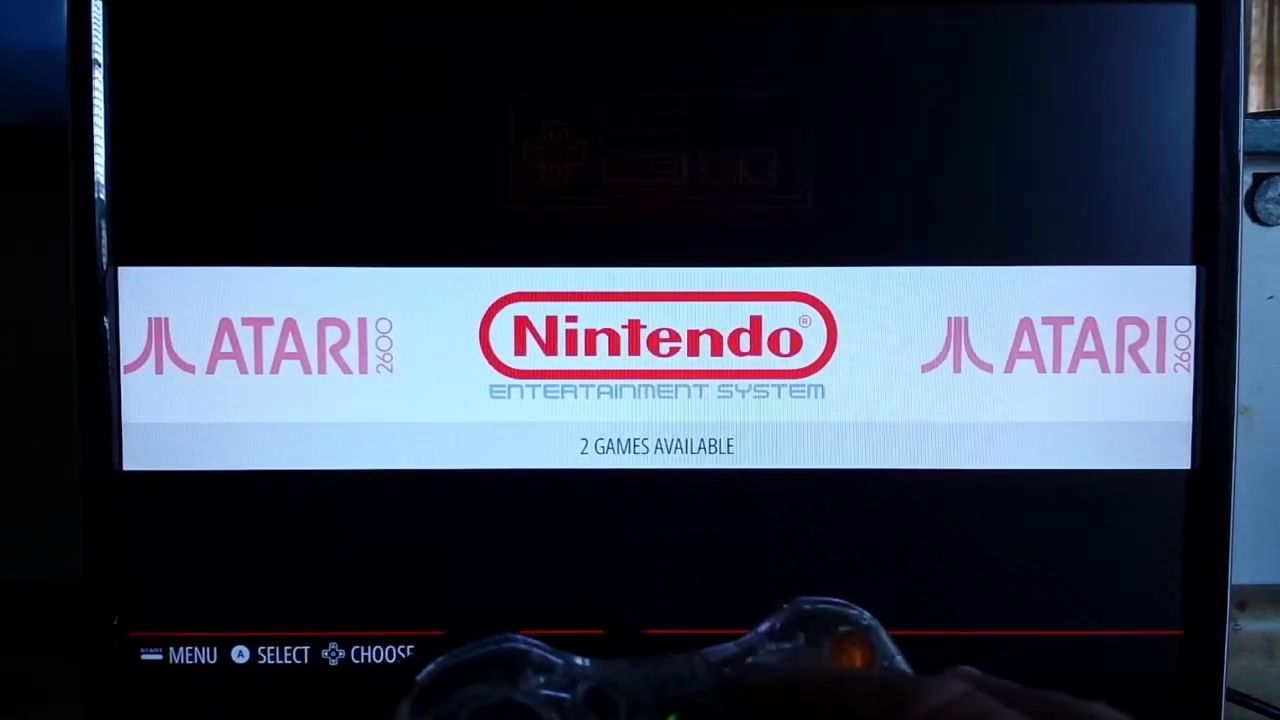
# - Open the EmulationStation Main Menu and select Configure Input
pyautogui.press('Return')
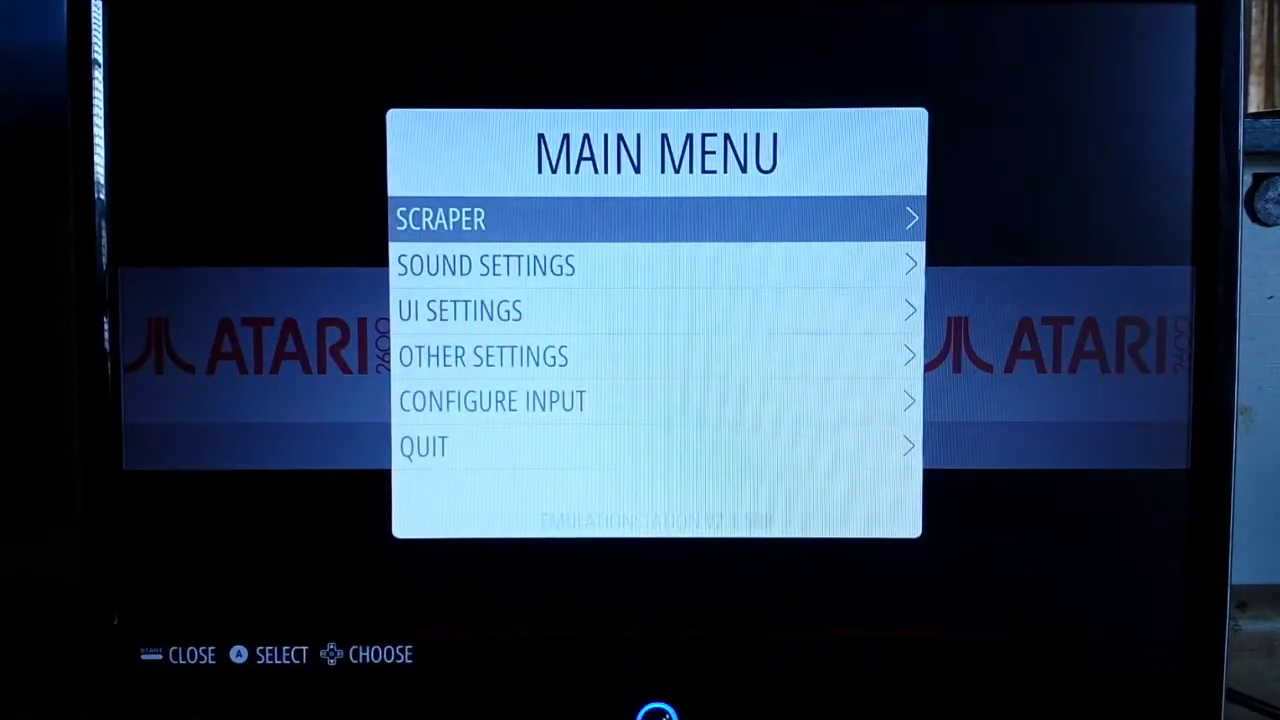
pyautogui.press('Down')
pyautogui.press('Down')
pyautogui.press('Down')
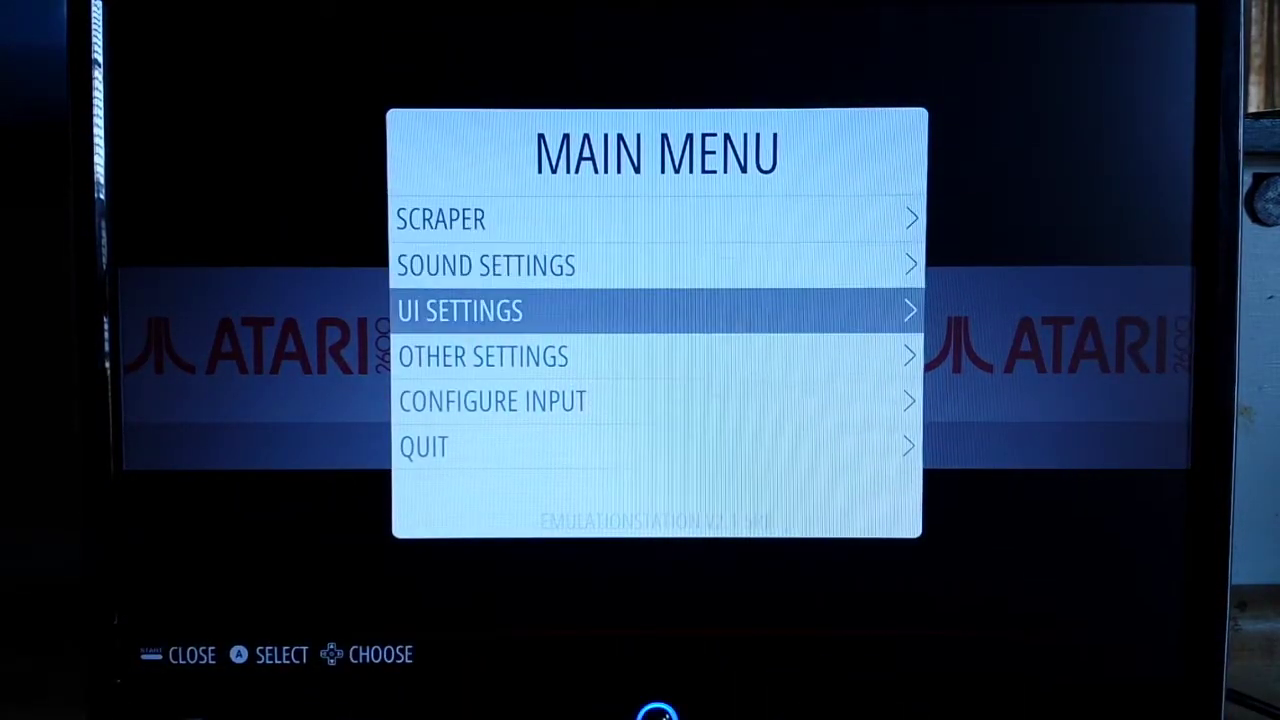
pyautogui.press('Down')
pyautogui.press('Return')
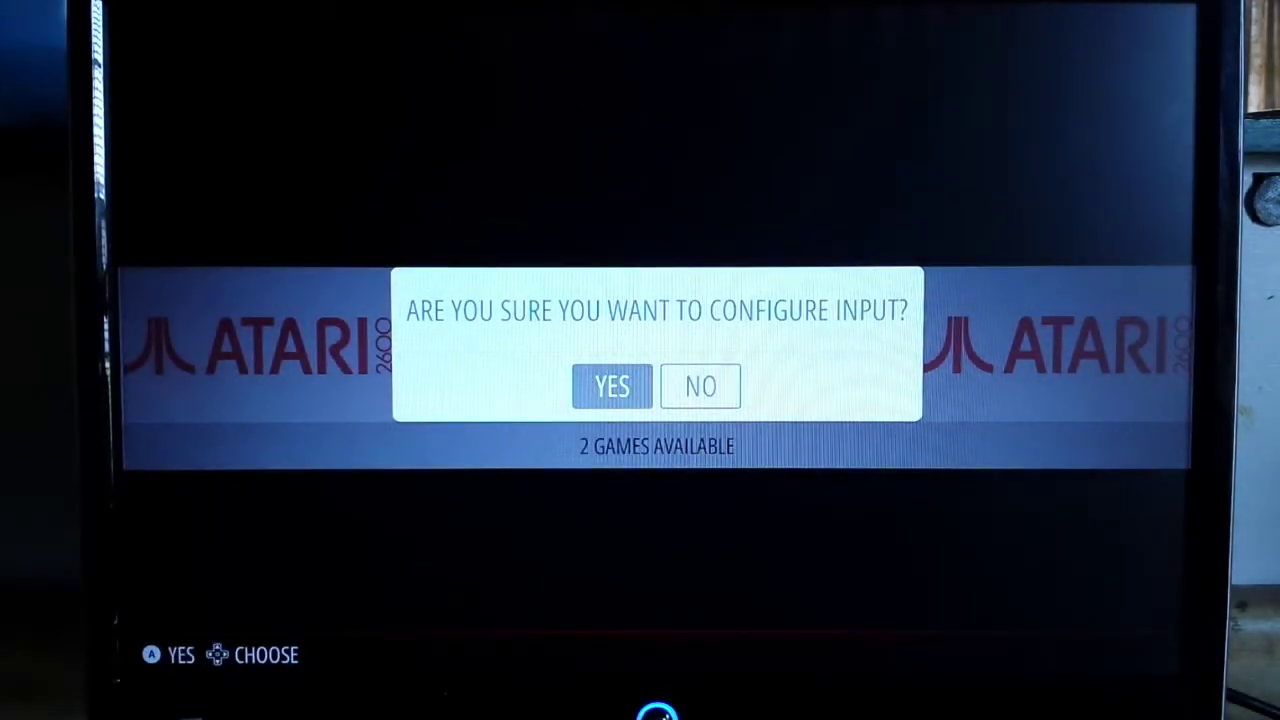
# - Confirm YES, finish mapping gamepad 1's buttons and axes, and back out to the systems view
pyautogui.press('Return')
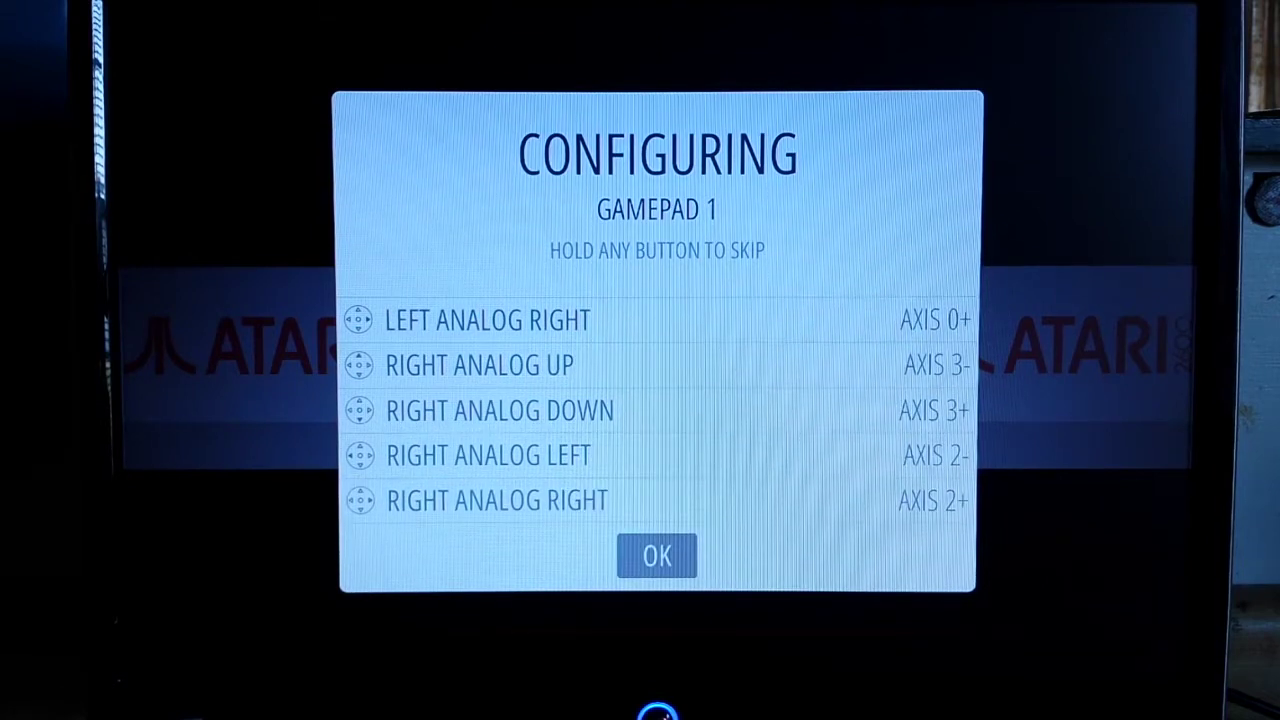
pyautogui.press('Return')
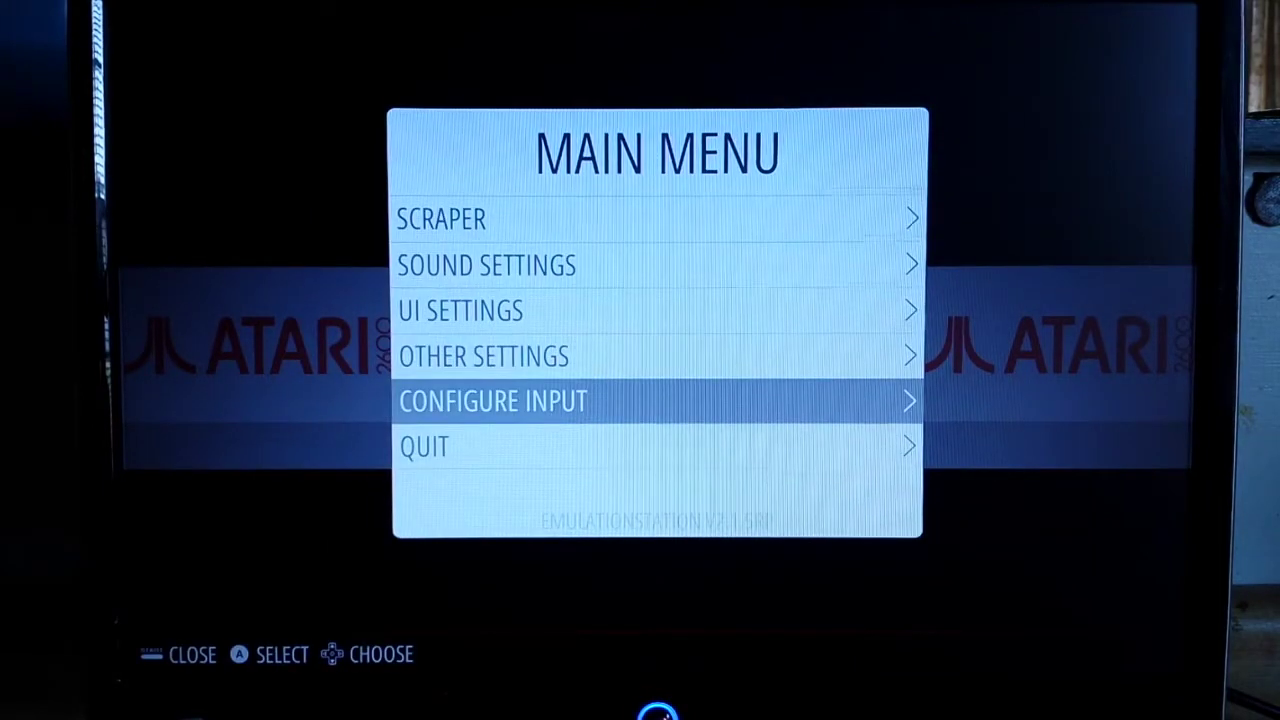
pyautogui.press('Escape')
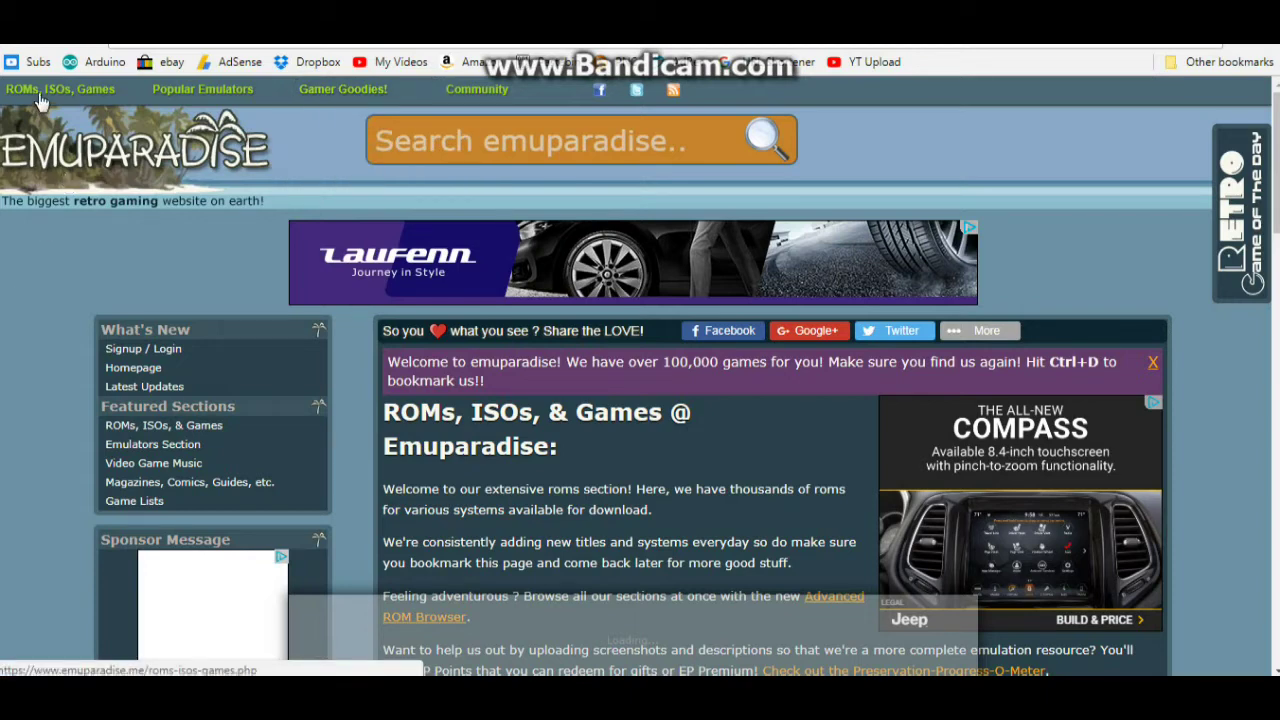
# - Go through ROMs, ISOs, Games > Consoles to the SNES ROMs page and scroll to its letter index
pyautogui.moveTo(44, 97)
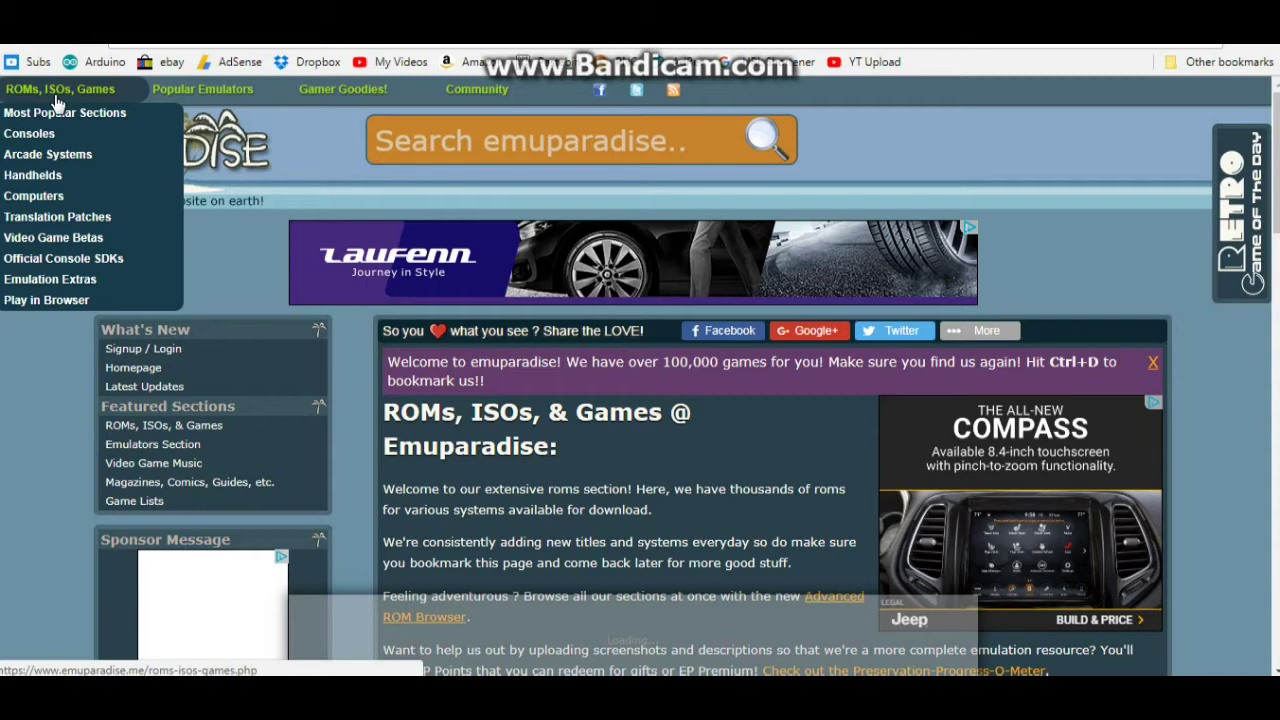
pyautogui.moveTo(32, 143)
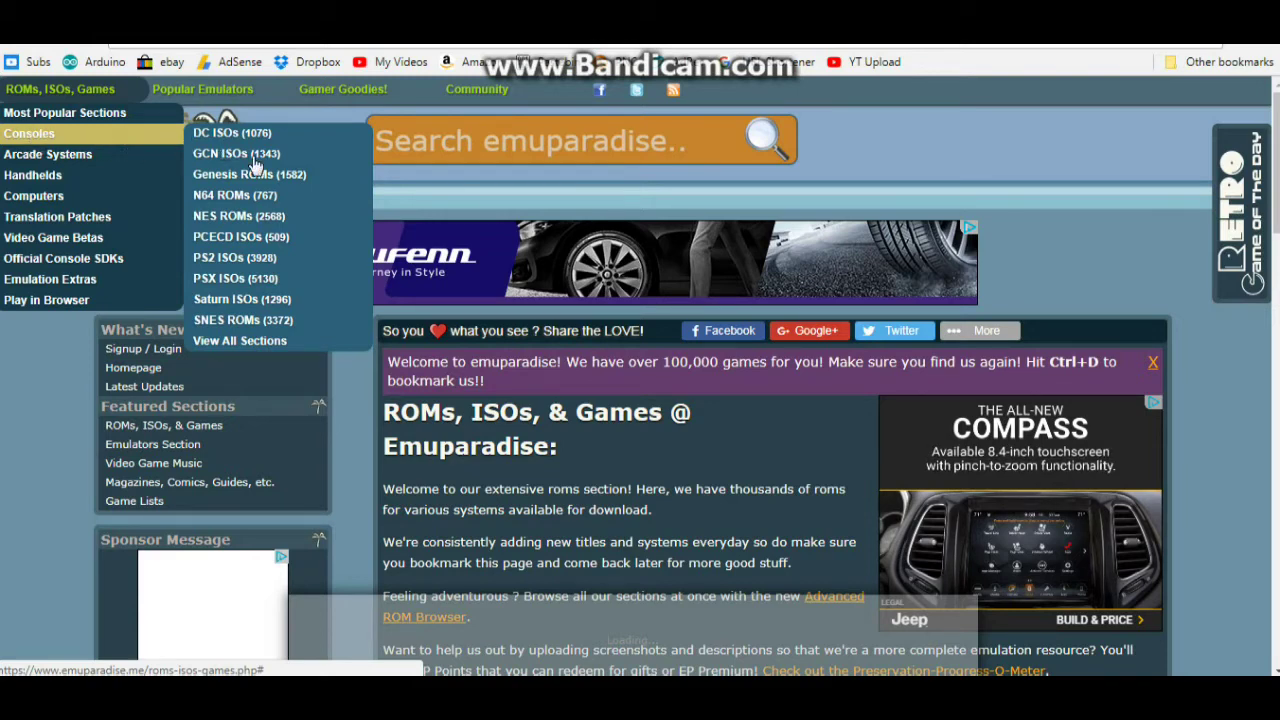
pyautogui.click(238, 329)
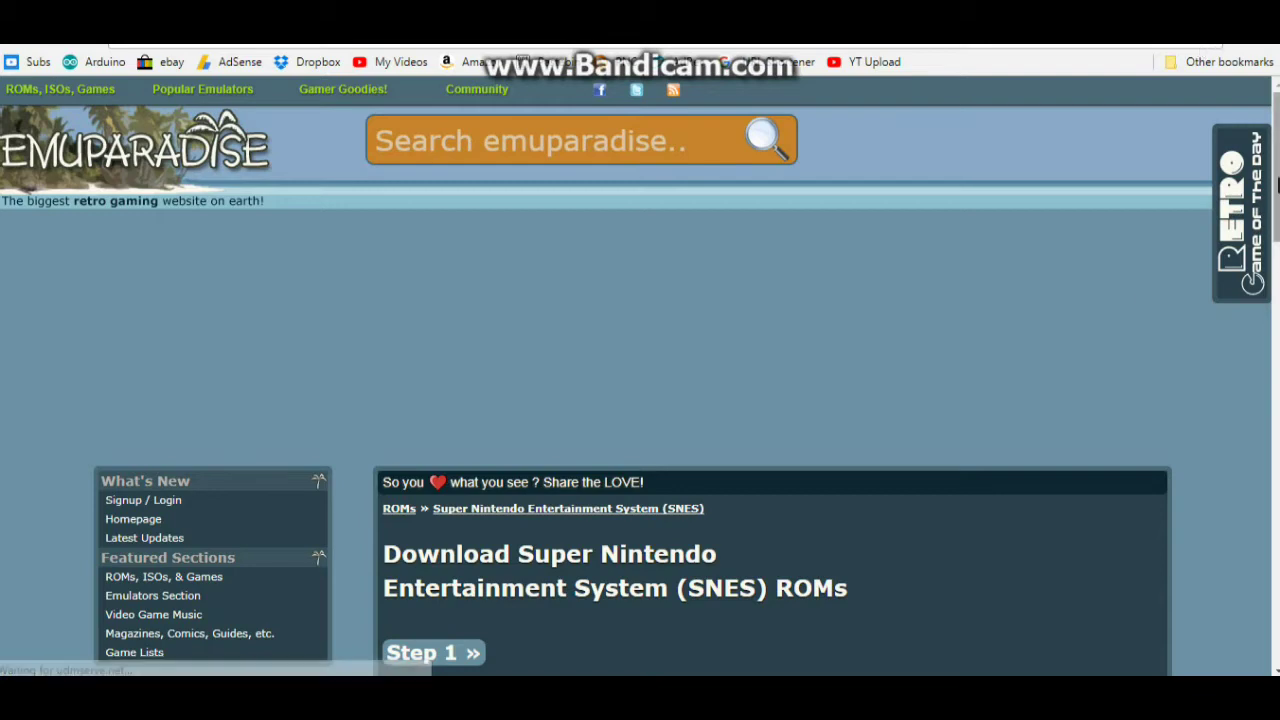
pyautogui.moveTo(1276, 172); pyautogui.dragTo(1273, 412)
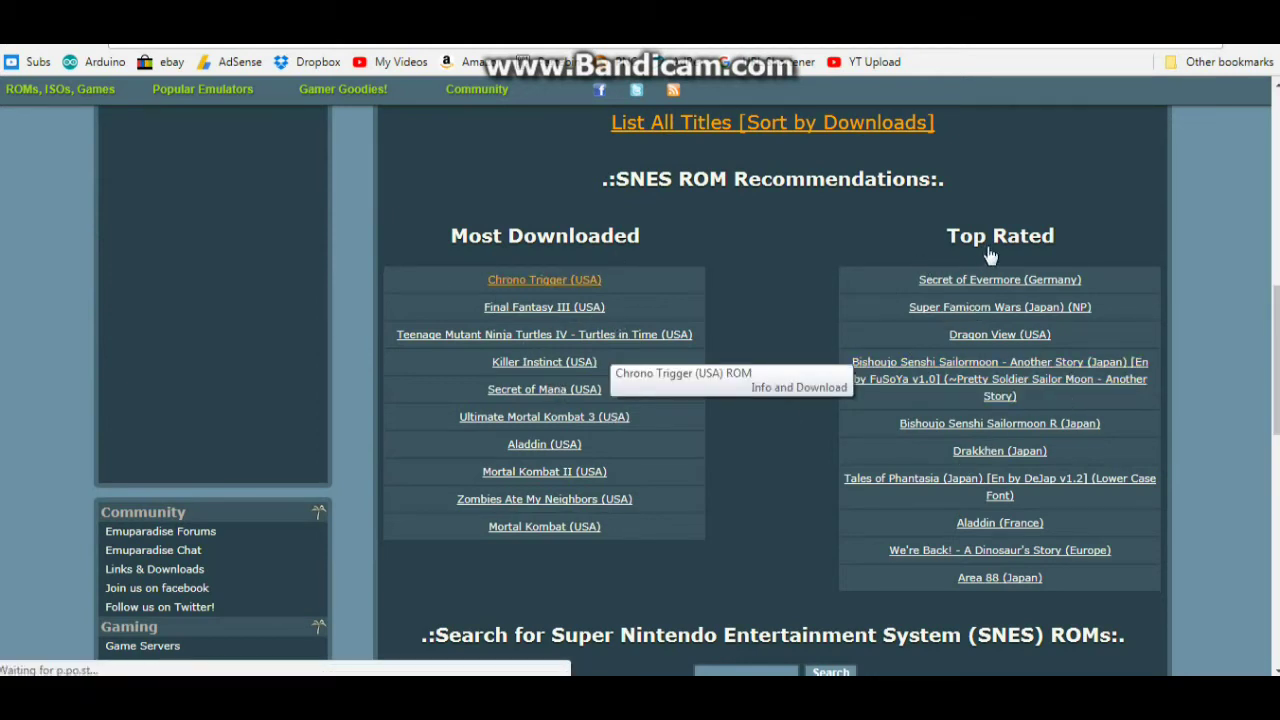
pyautogui.scroll(2, 1034, 262)
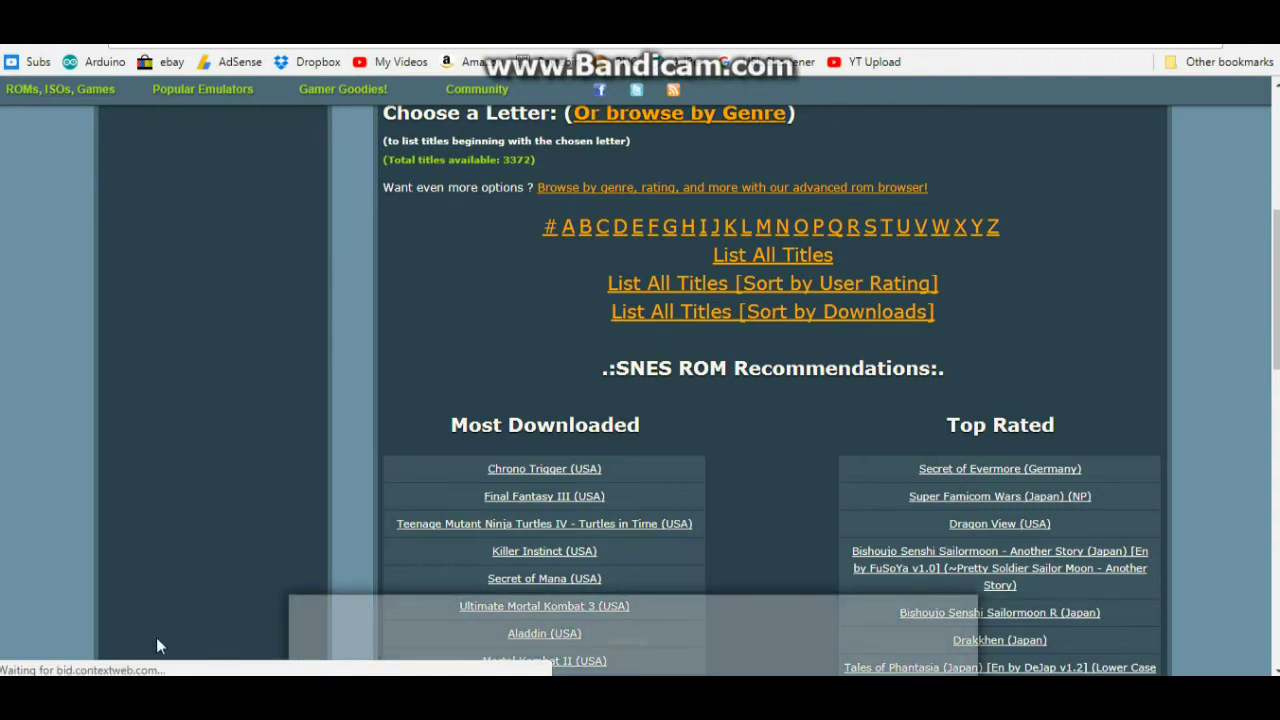
pyautogui.press('super+e')
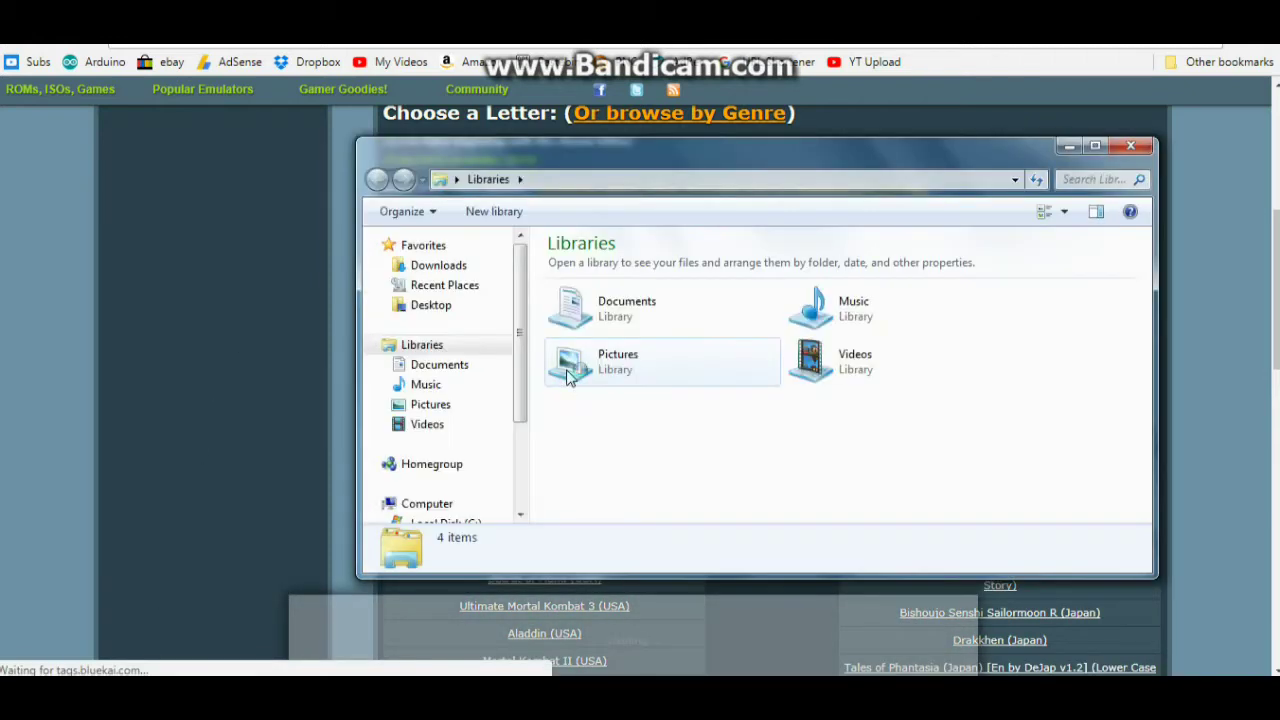
# - Open Desktop\retropie and peek inside the Super Mario Bros (E) archive before going back
pyautogui.click(431, 305)
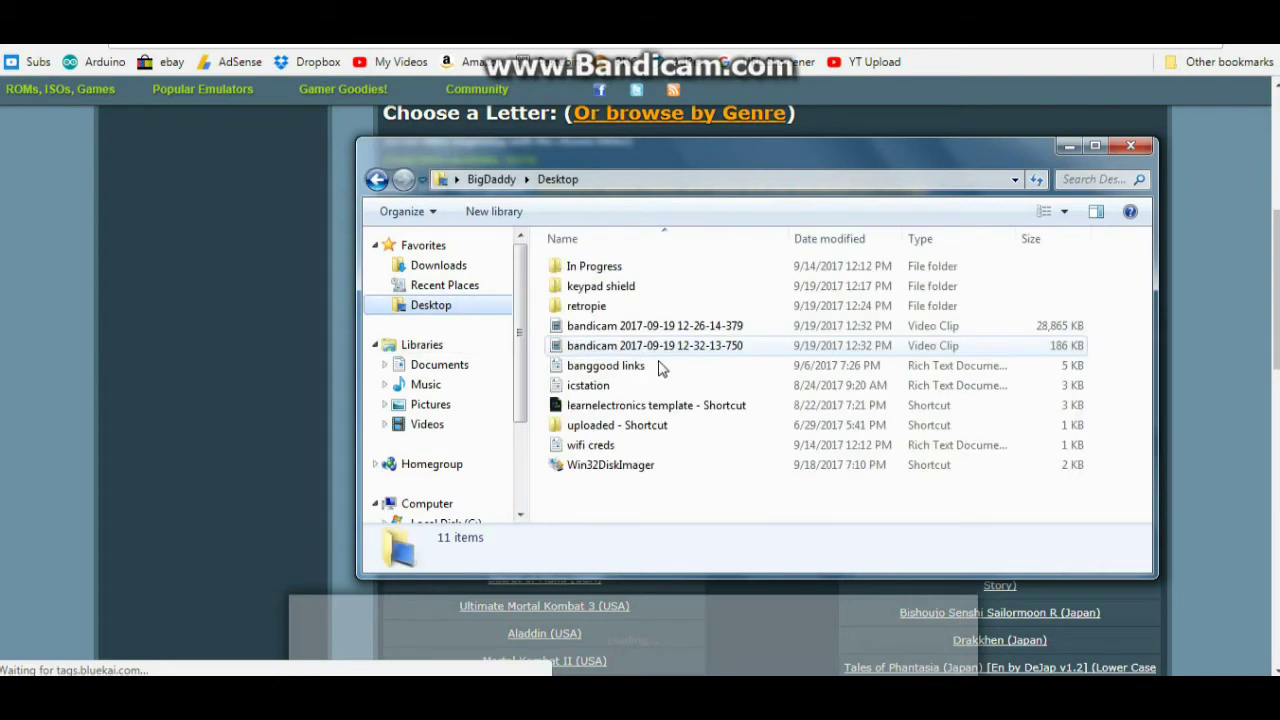
pyautogui.click(607, 310)
pyautogui.doubleClick(607, 310)
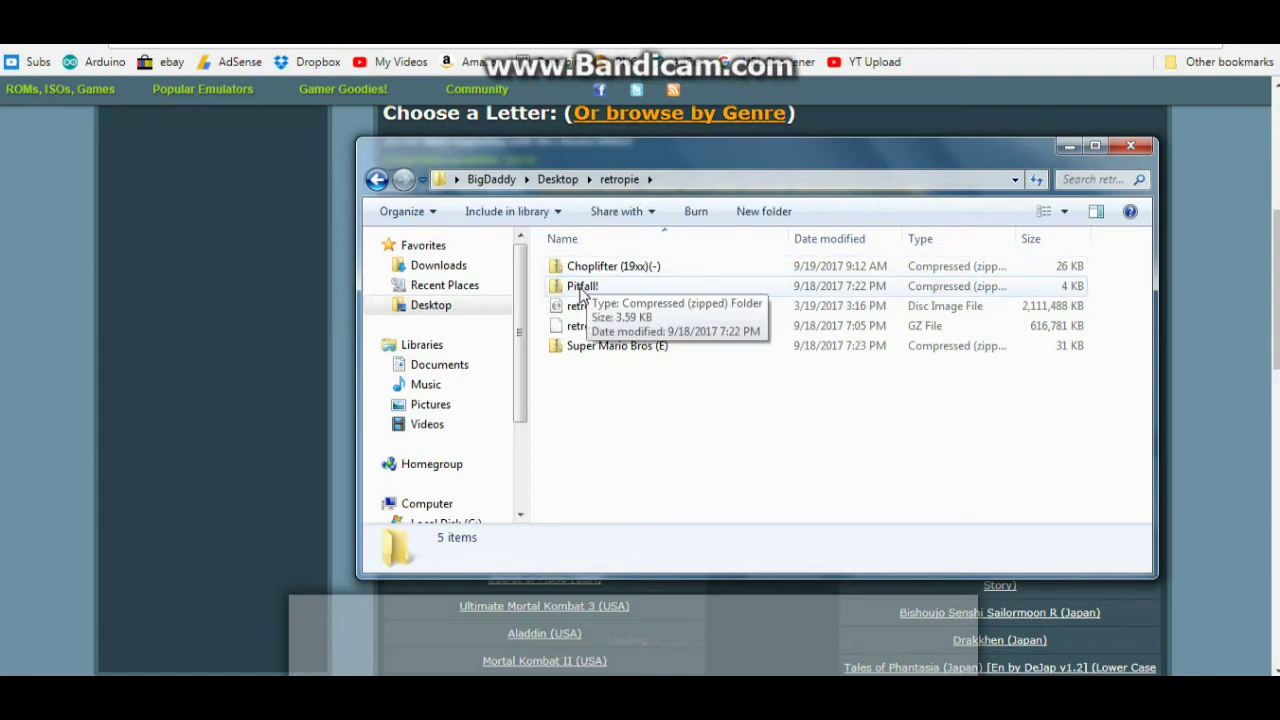
pyautogui.doubleClick(607, 347)
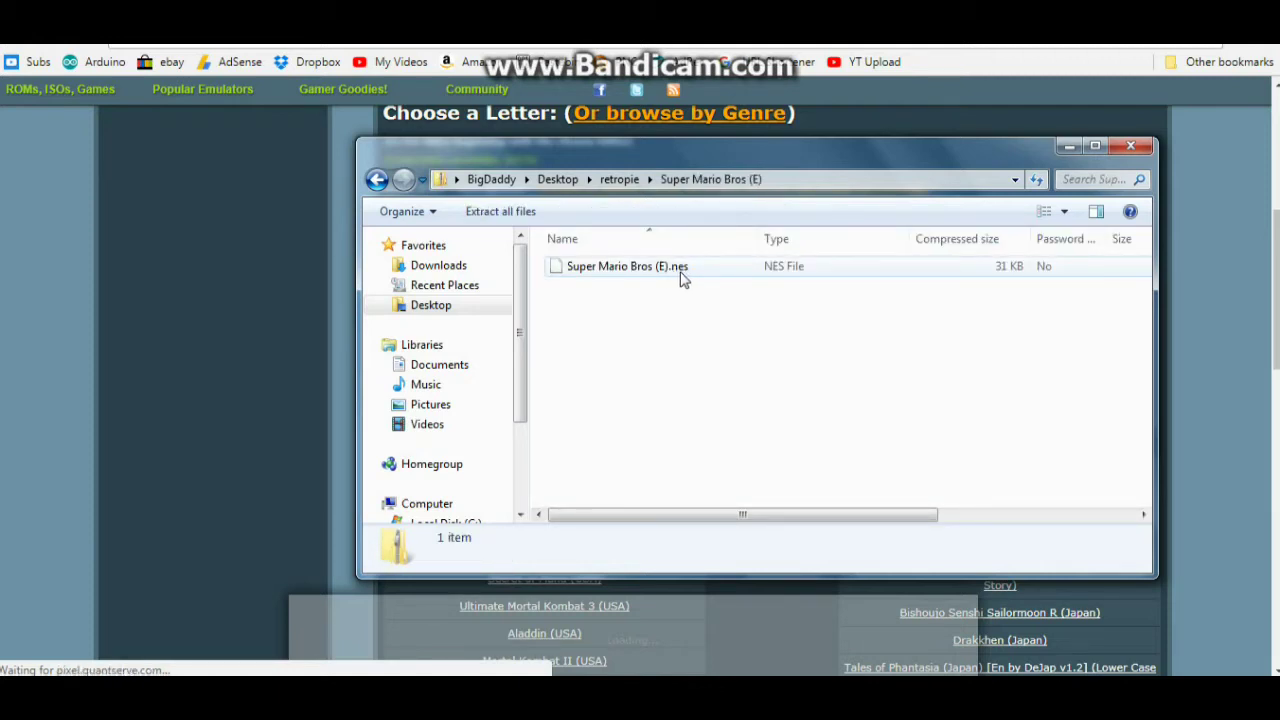
pyautogui.click(376, 180)
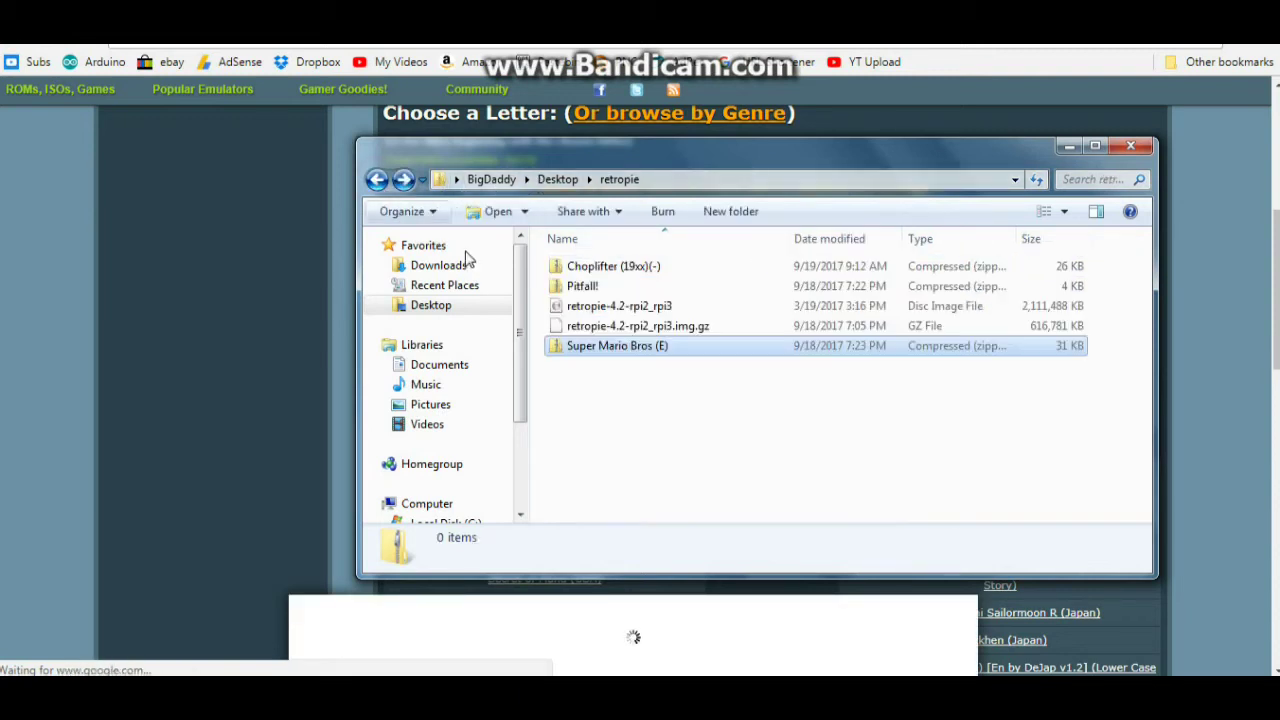
# - Check the Pitfall! zip holds Pitfall!.A26 and a readme, then go back and close the window
pyautogui.click(555, 290)
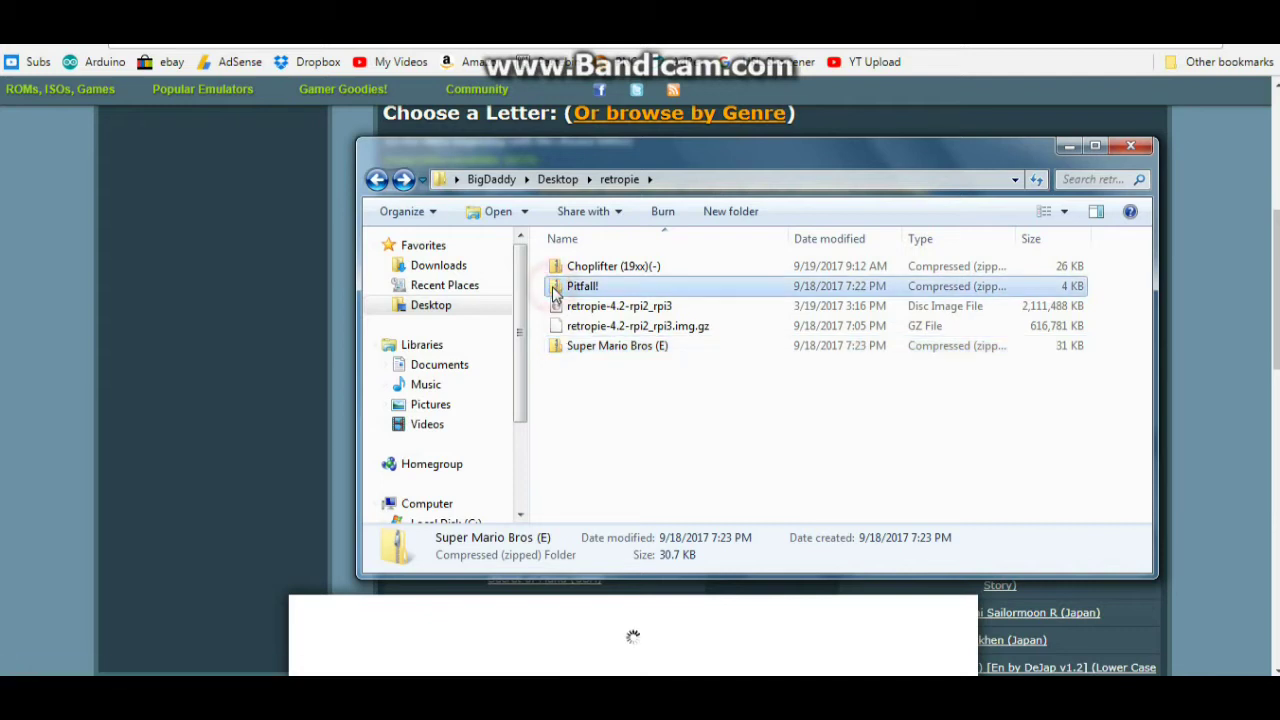
pyautogui.doubleClick(555, 290)
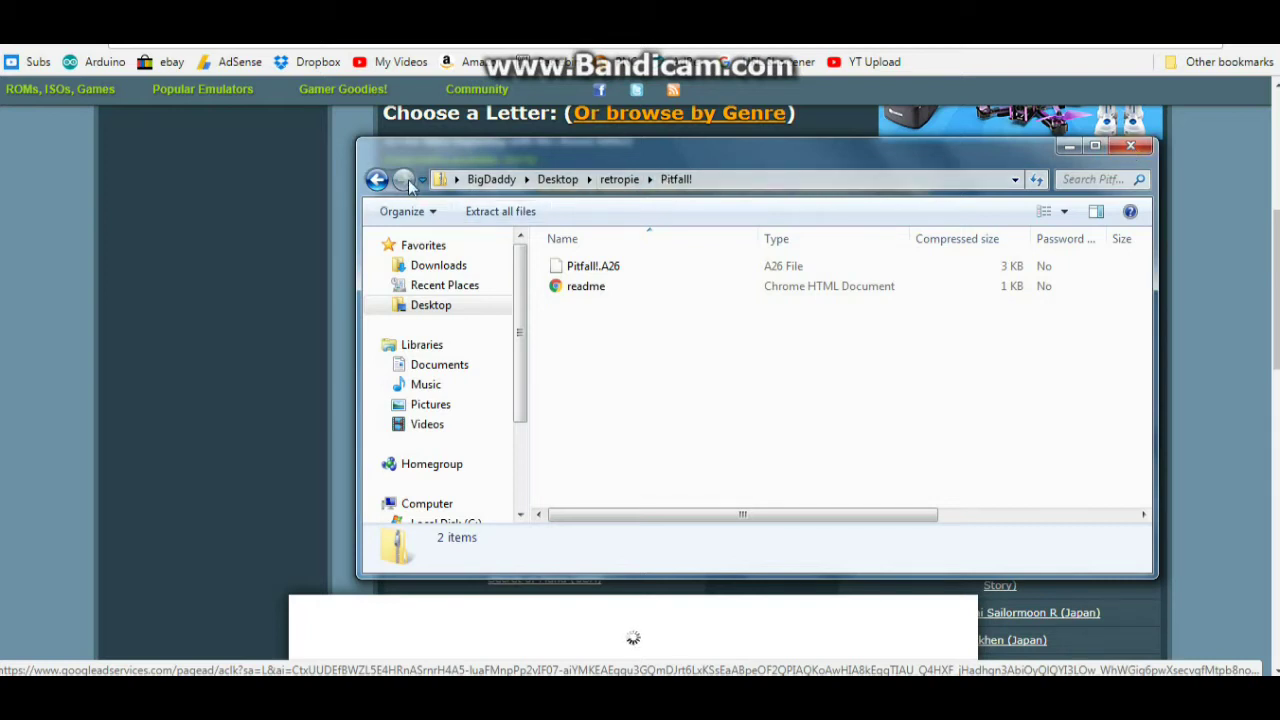
pyautogui.click(376, 181)
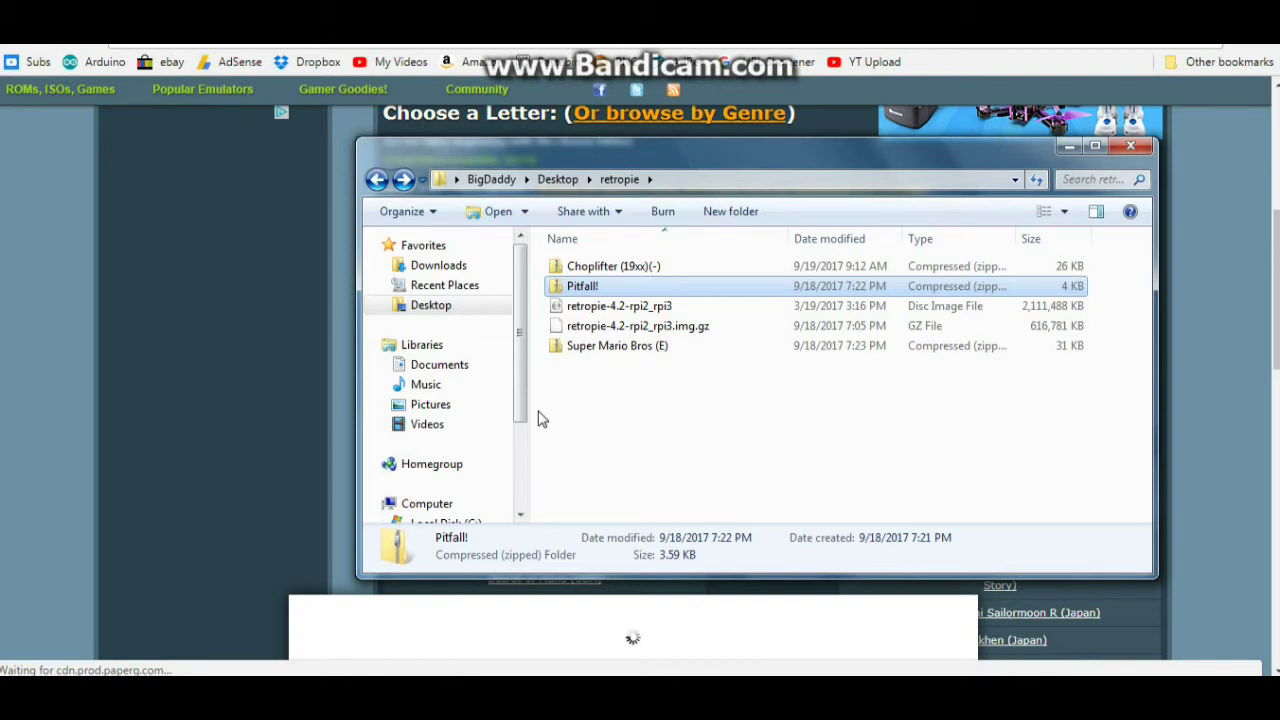
pyautogui.click(1137, 147)
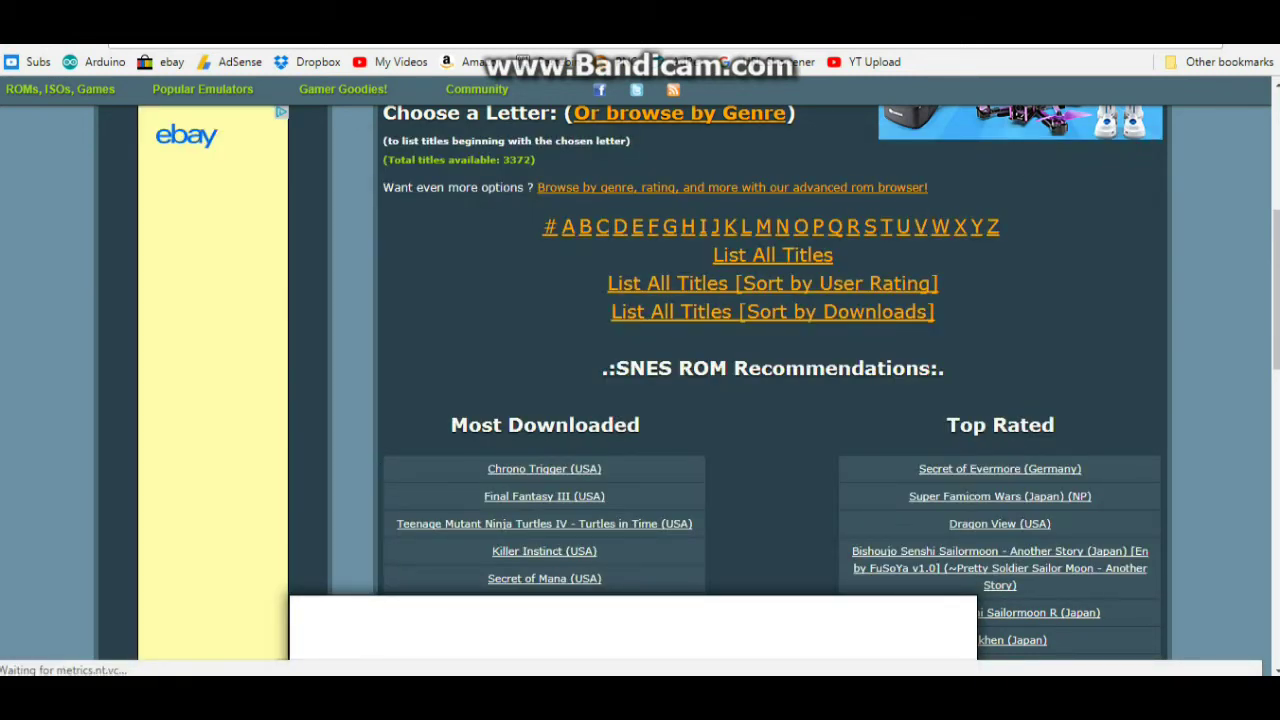
# - Open the Desktop folder in Explorer, then close it to reveal the bare desktop
pyautogui.press('super+e')
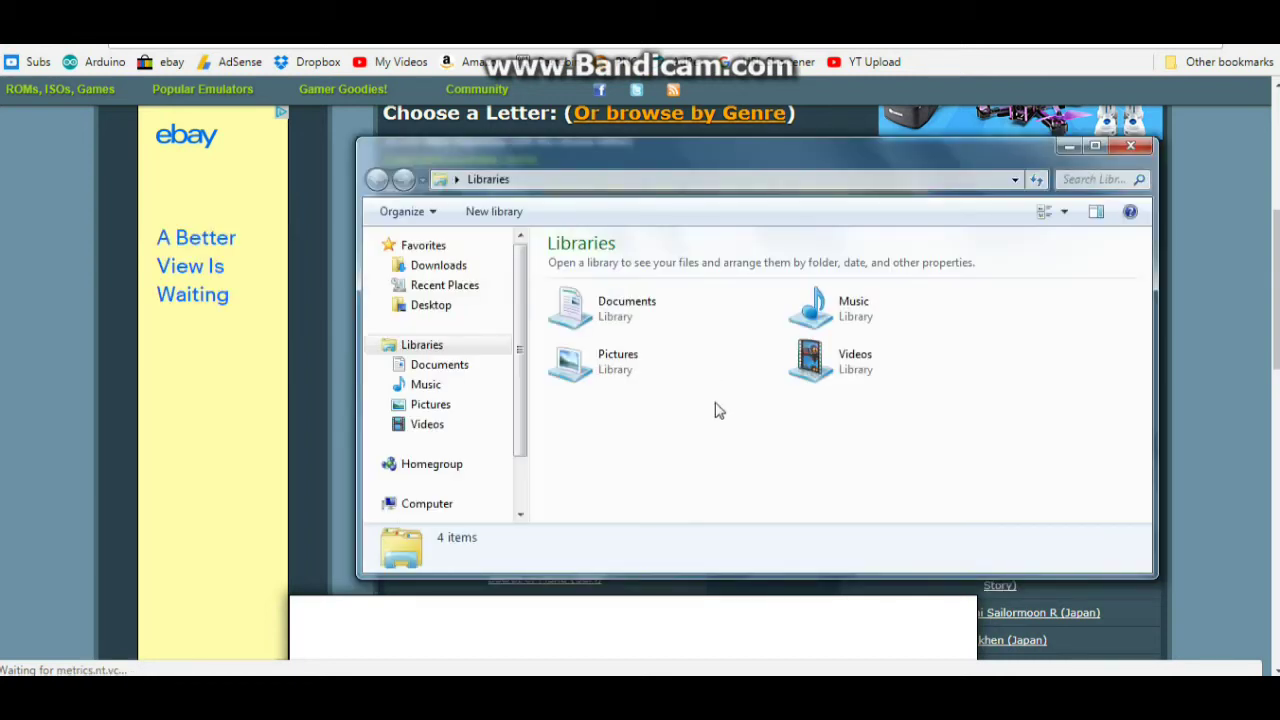
pyautogui.click(465, 305)
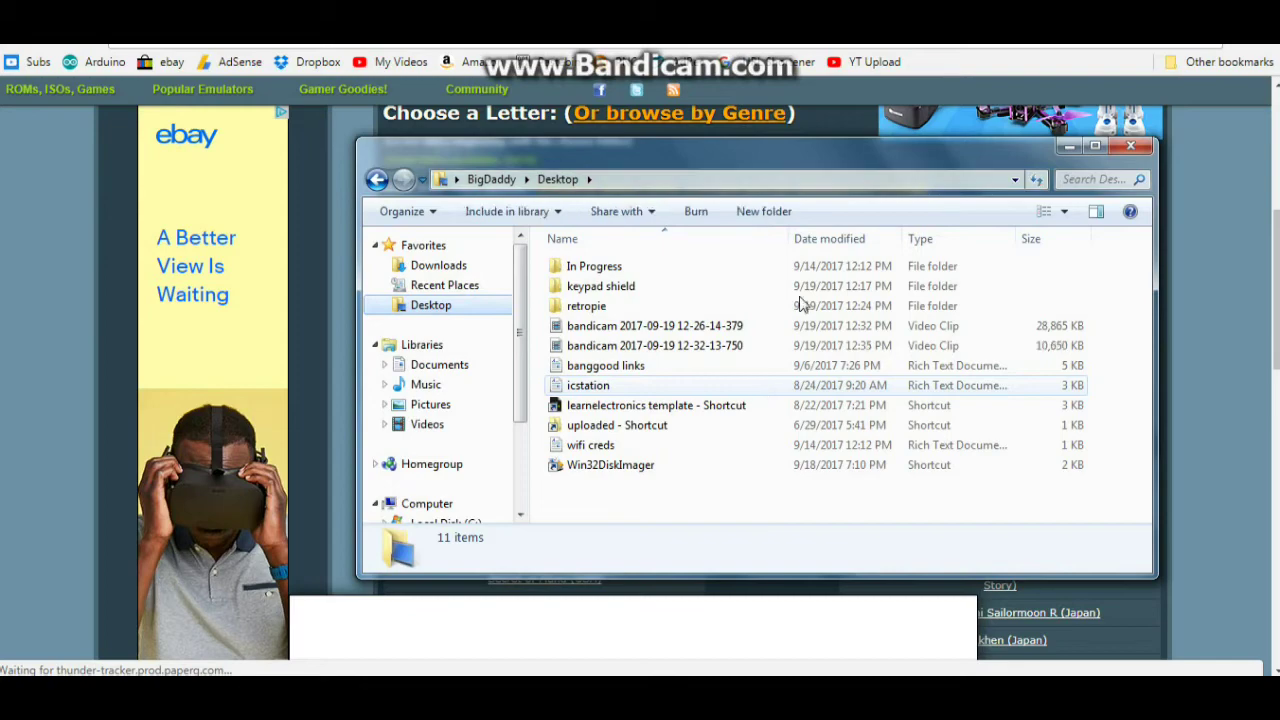
pyautogui.moveTo(1087, 146); pyautogui.dragTo(1100, 147)
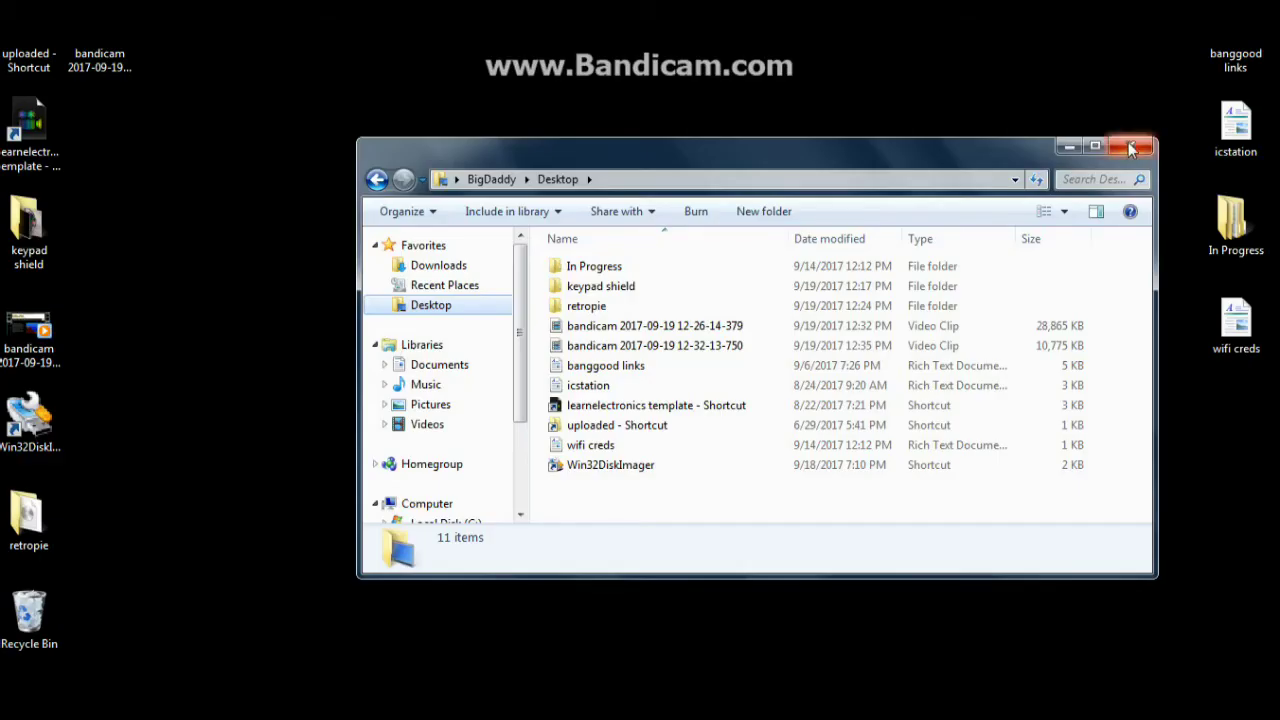
pyautogui.click(1131, 148)
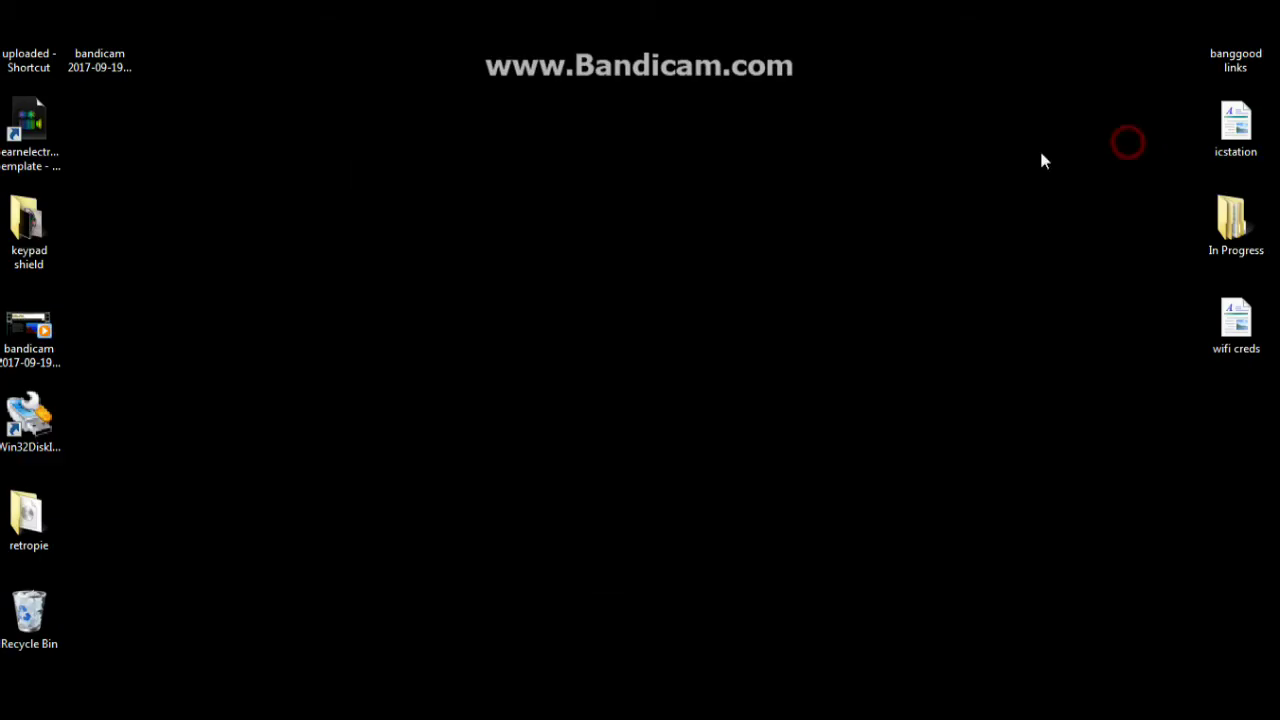
# - Create a new desktop folder named RETROPIE-MOUNT
pyautogui.rightClick(338, 286)
pyautogui.moveTo(414, 514)
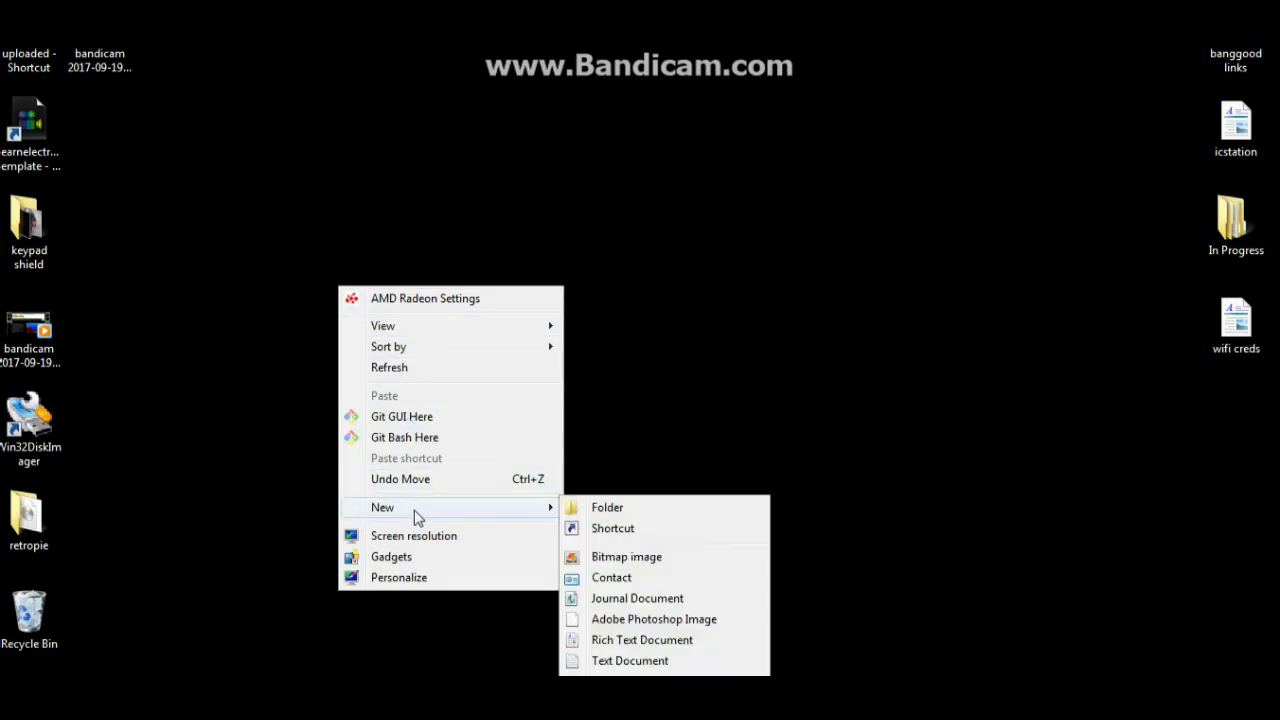
pyautogui.click(609, 510)
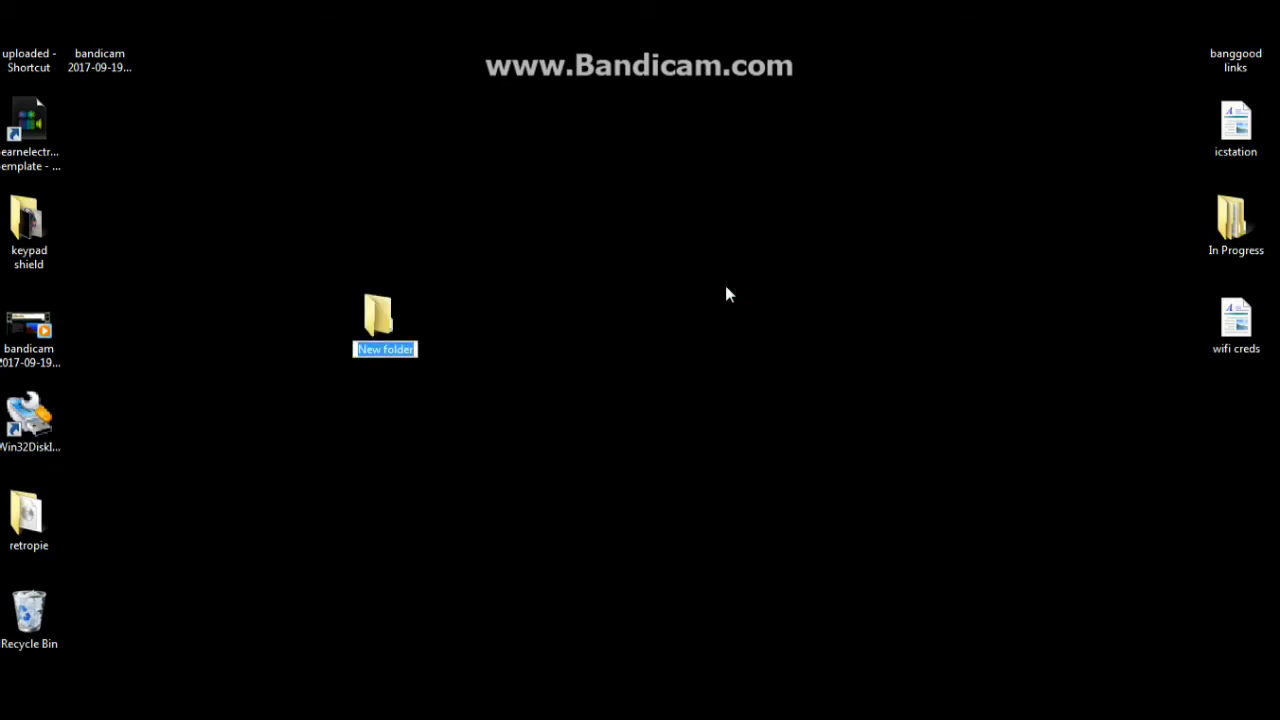
pyautogui.write('RETR')
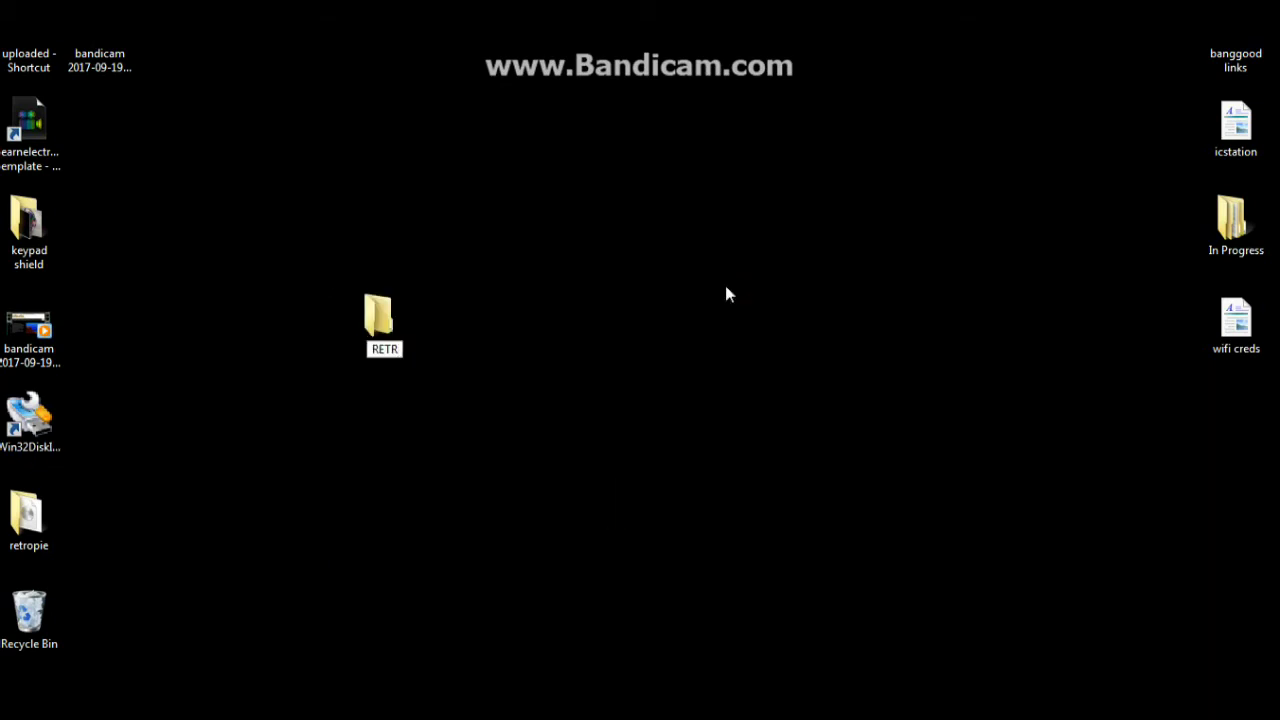
pyautogui.write('OPIE-MOUNT')
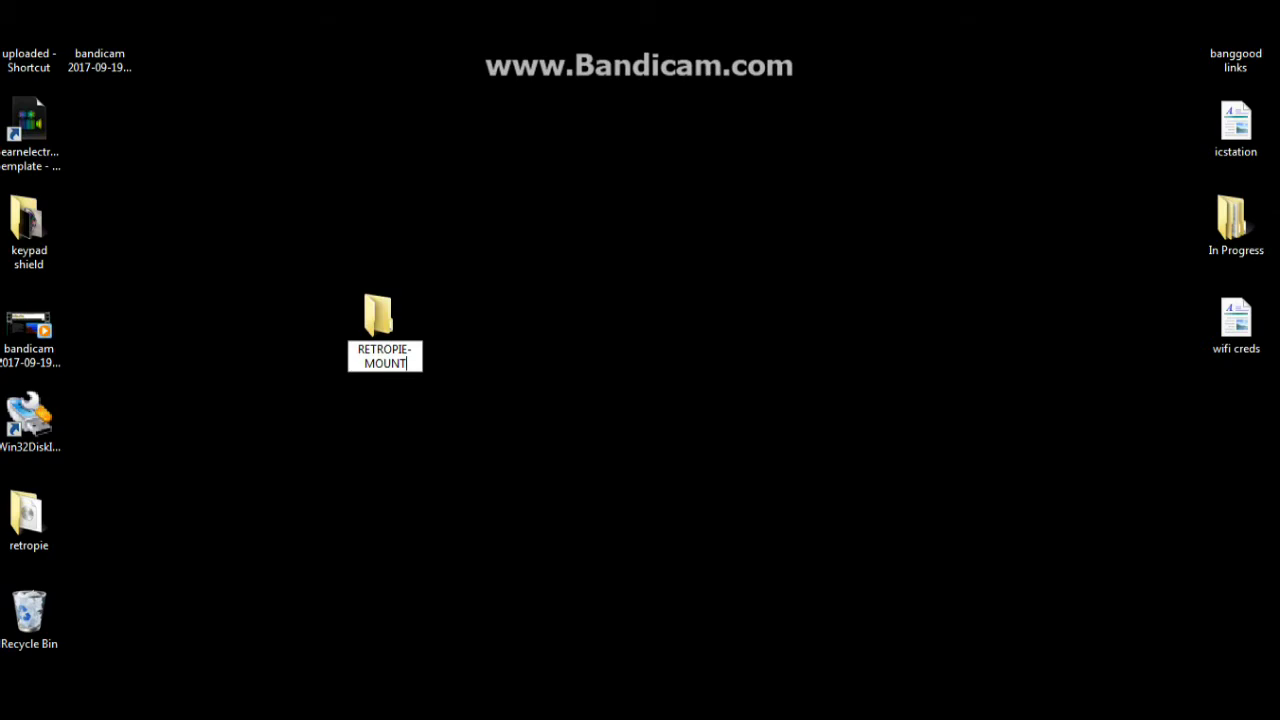
pyautogui.press('Return')
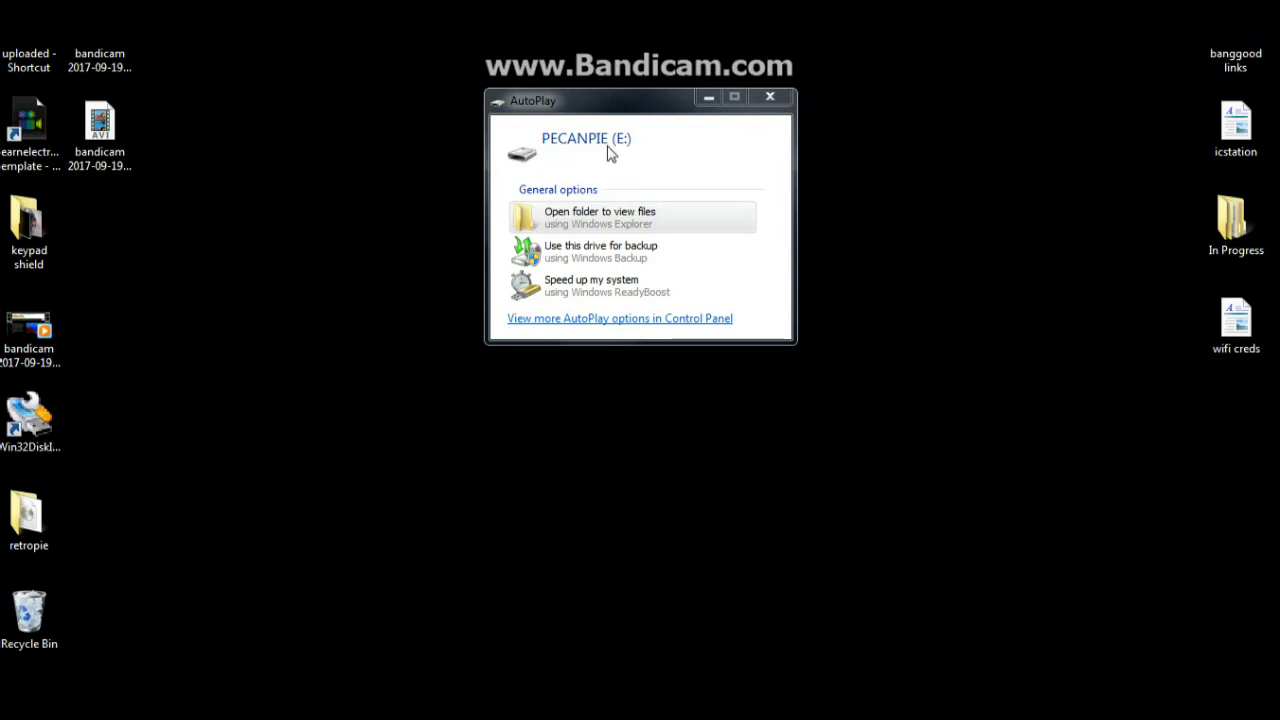
# - Browse the PECANPIE (E:) drive through RETROPIE-MOUNT > roms to the atari2600 folder, then close it
pyautogui.click(588, 212)
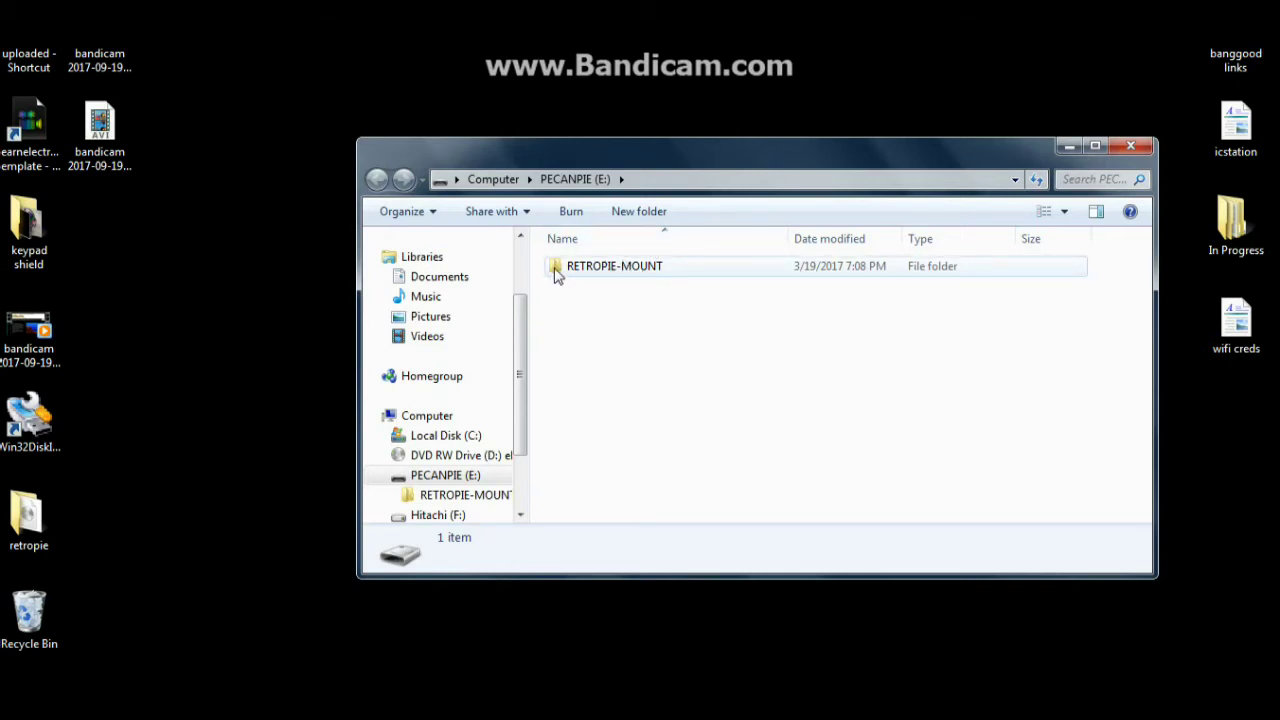
pyautogui.doubleClick(557, 272)
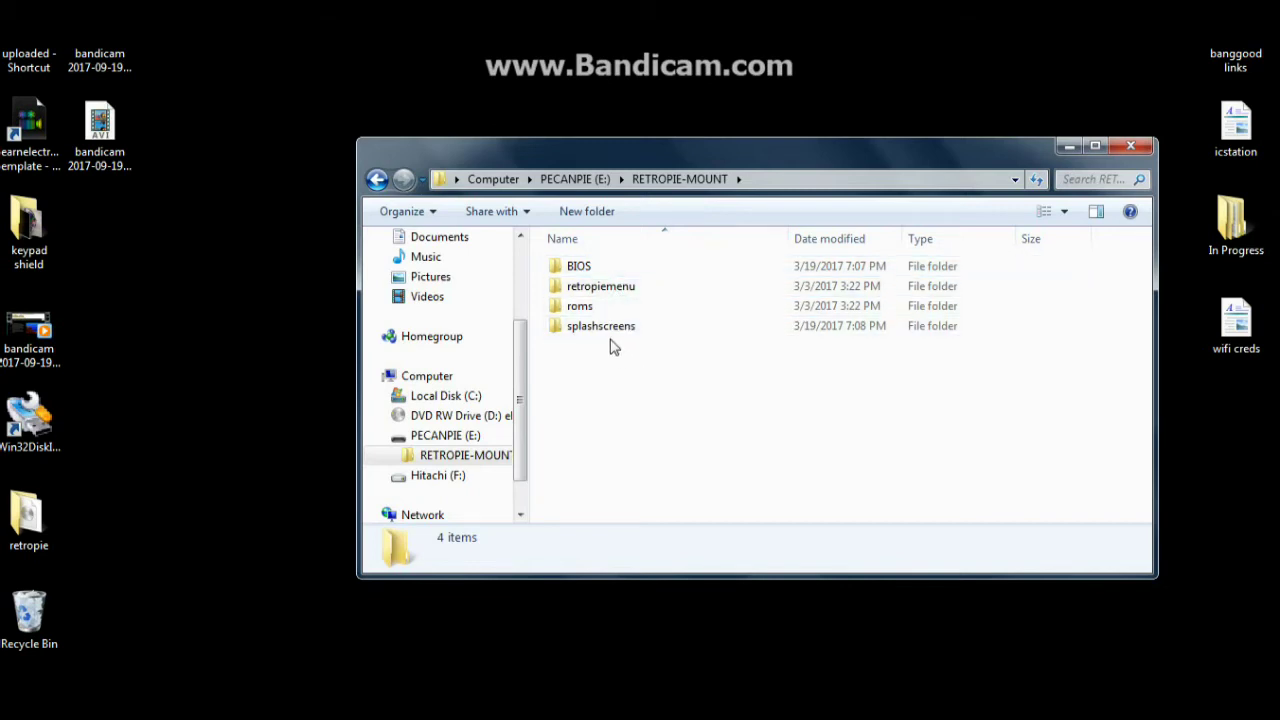
pyautogui.doubleClick(580, 306)
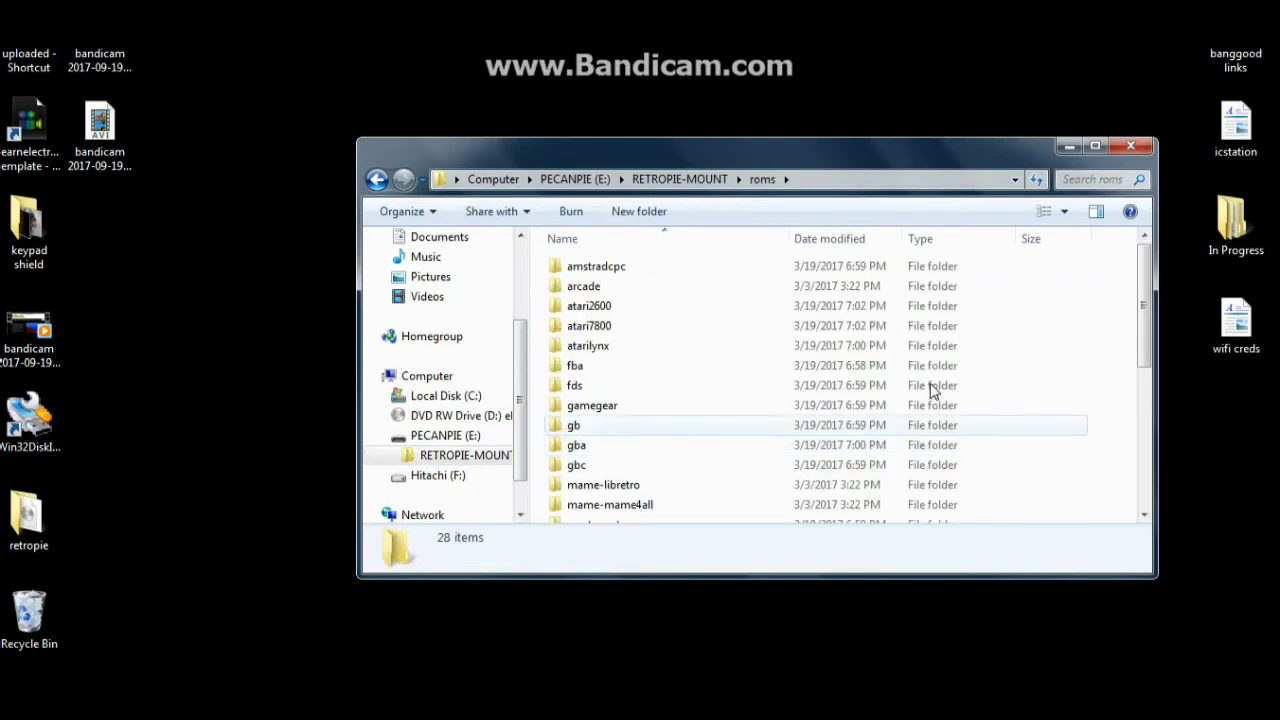
pyautogui.moveTo(903, 160); pyautogui.dragTo(836, 80)
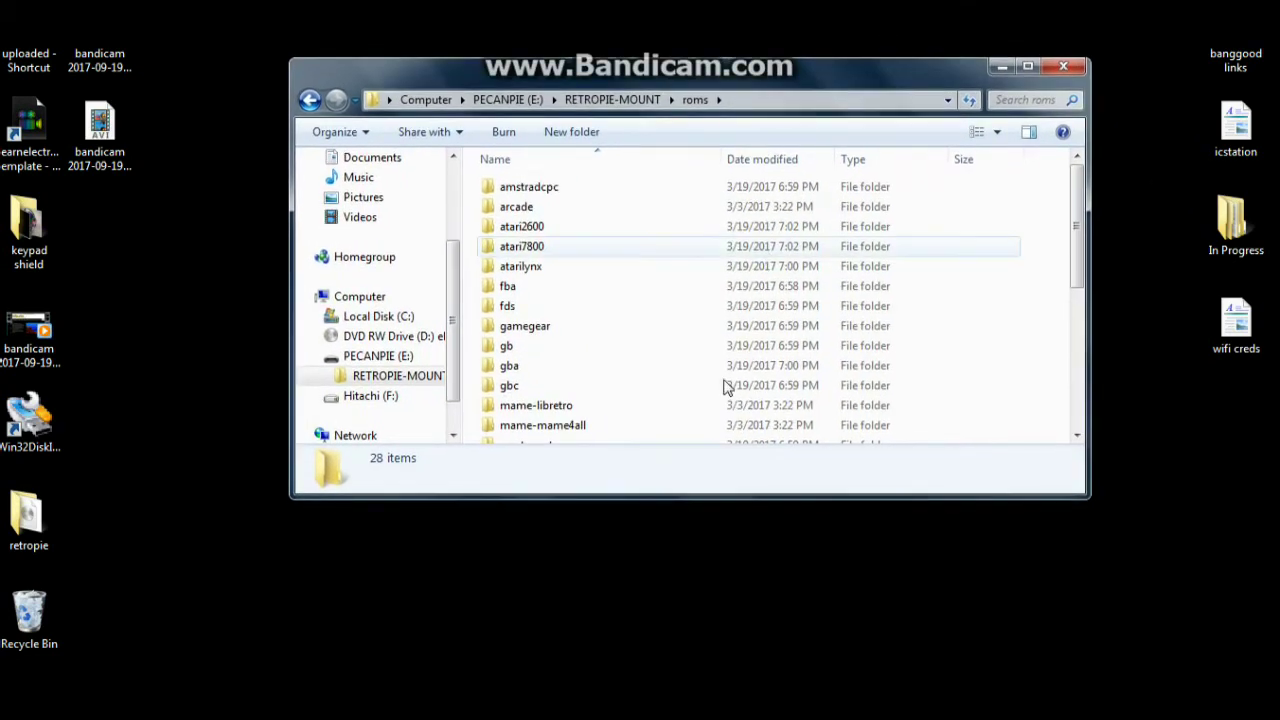
pyautogui.moveTo(660, 498); pyautogui.dragTo(634, 665)
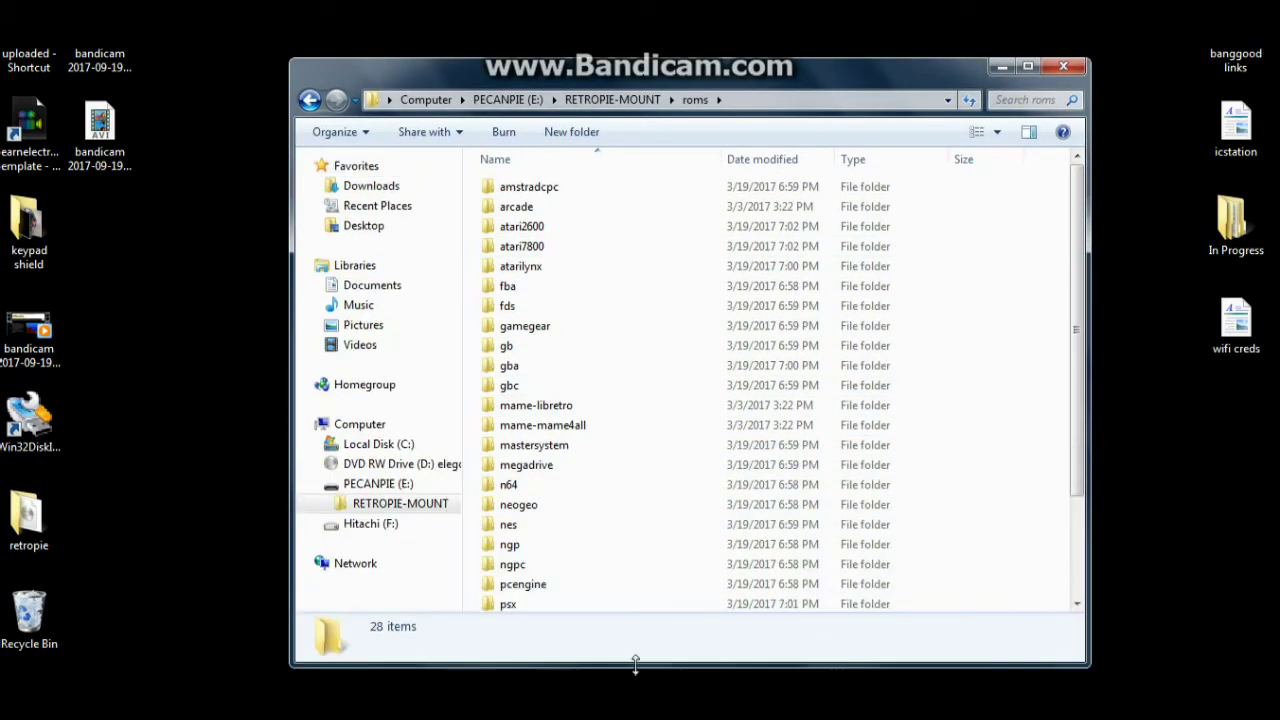
pyautogui.rightClick(487, 230)
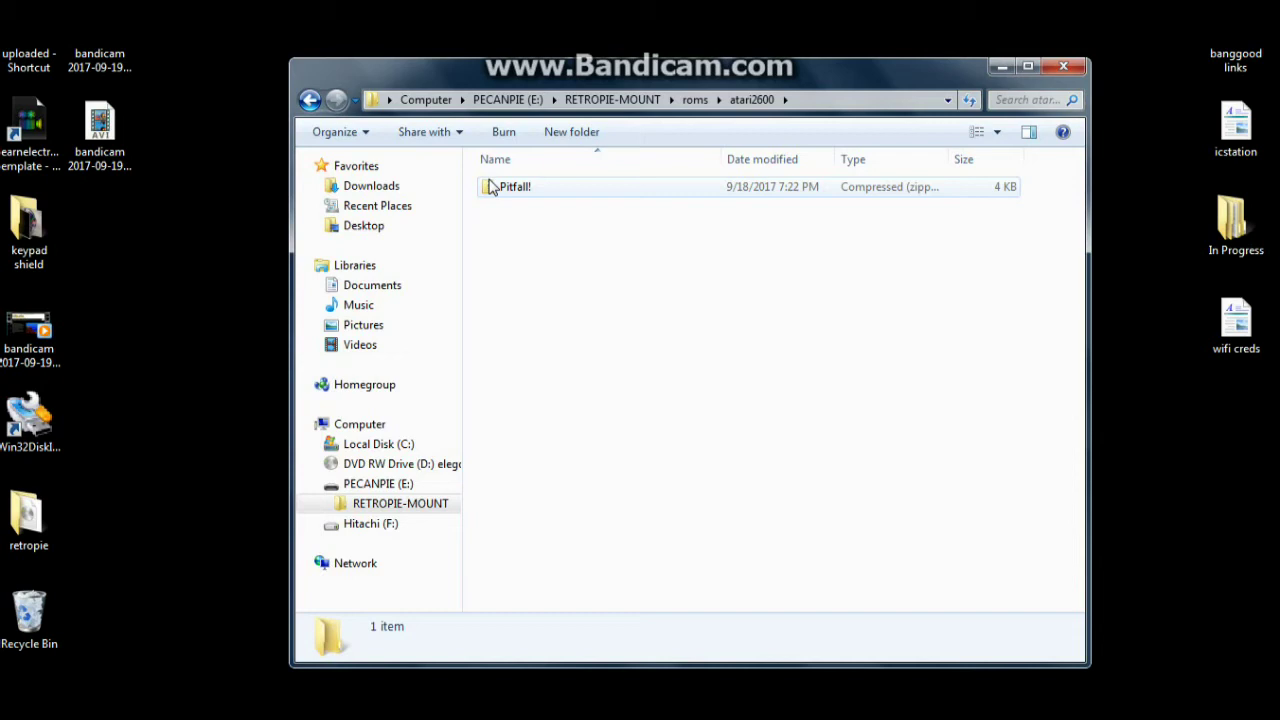
pyautogui.click(1065, 66)
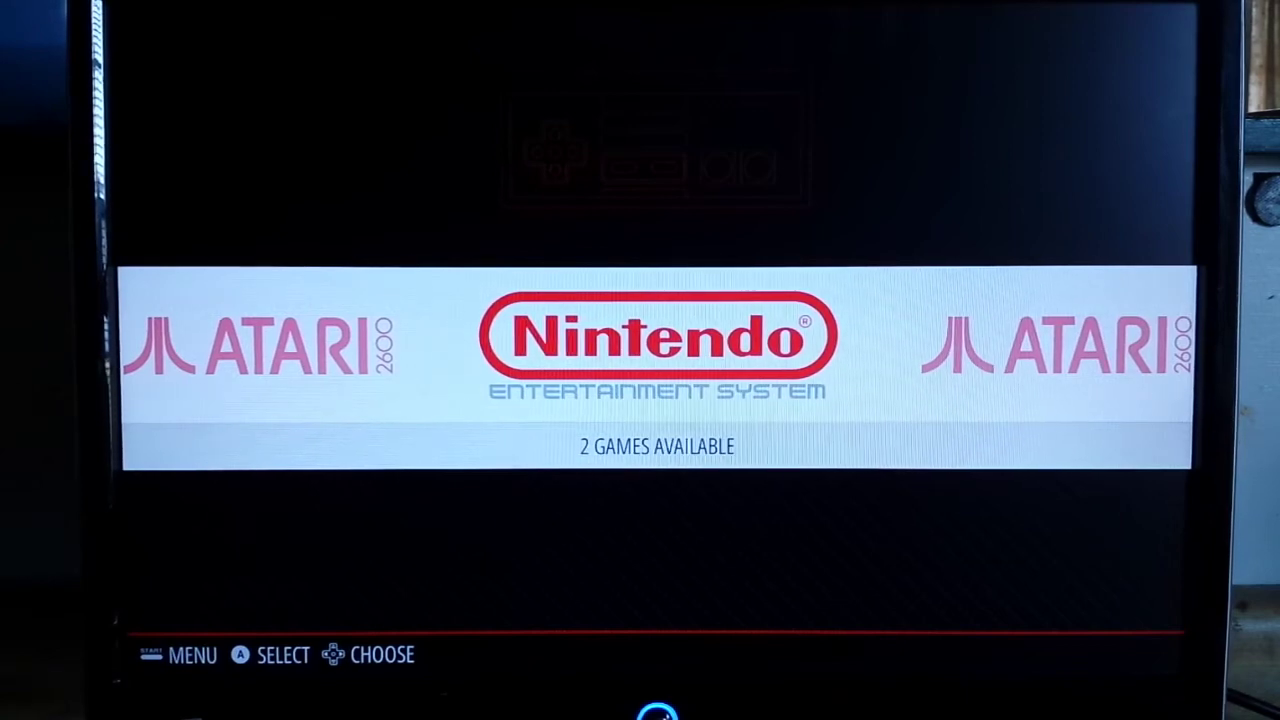
# - Scroll the system carousel left until it settles on Atari 2600
pyautogui.press('Left')
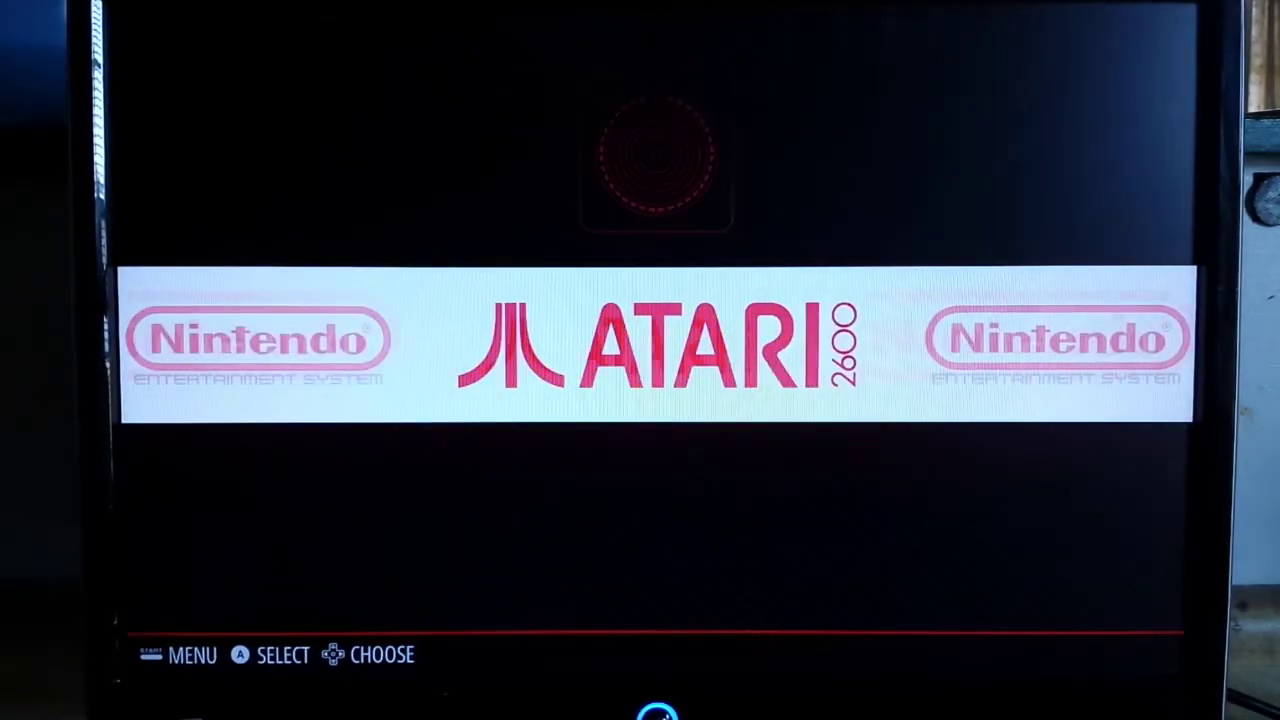
pyautogui.press('Left')
pyautogui.press('Left')
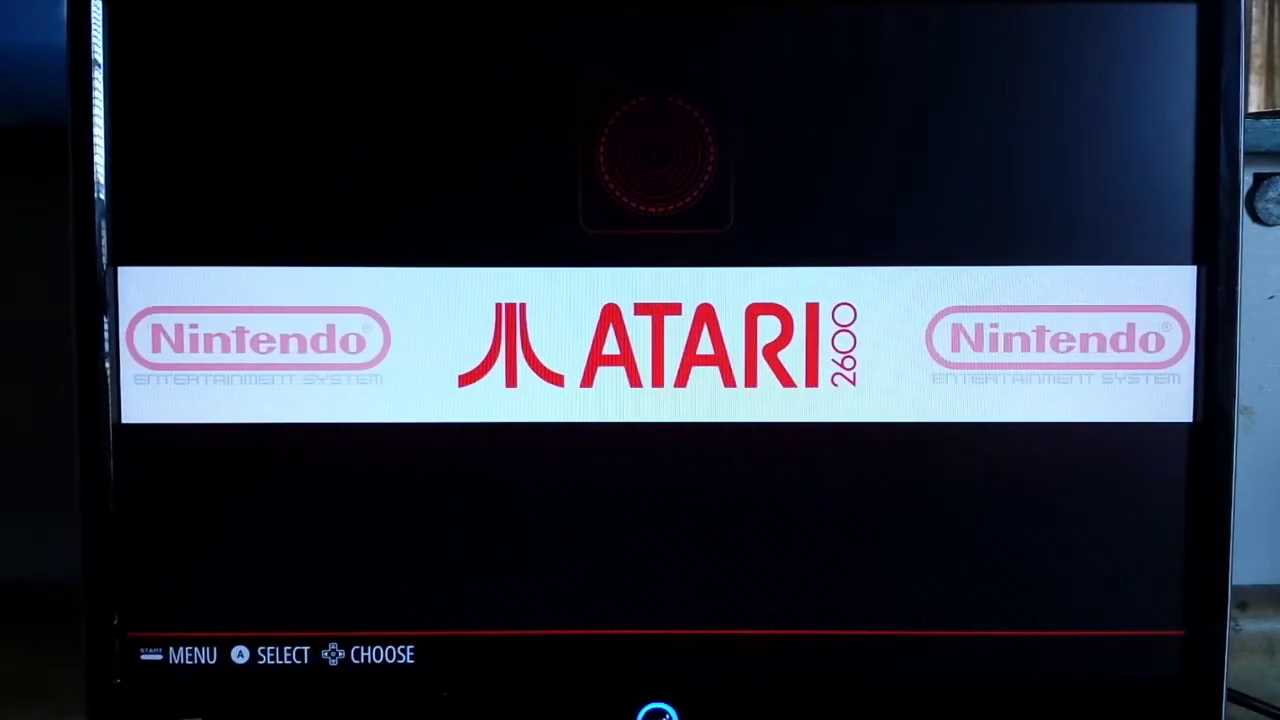
pyautogui.press('Left')
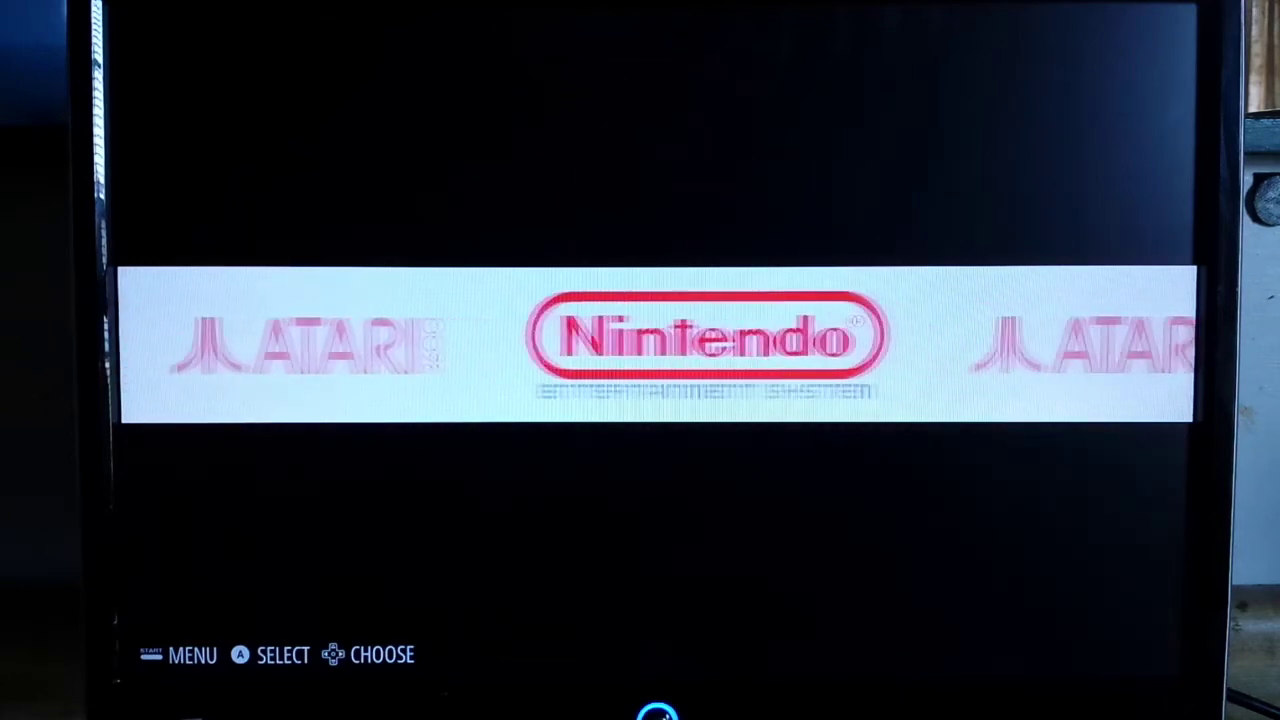
pyautogui.press('Left')
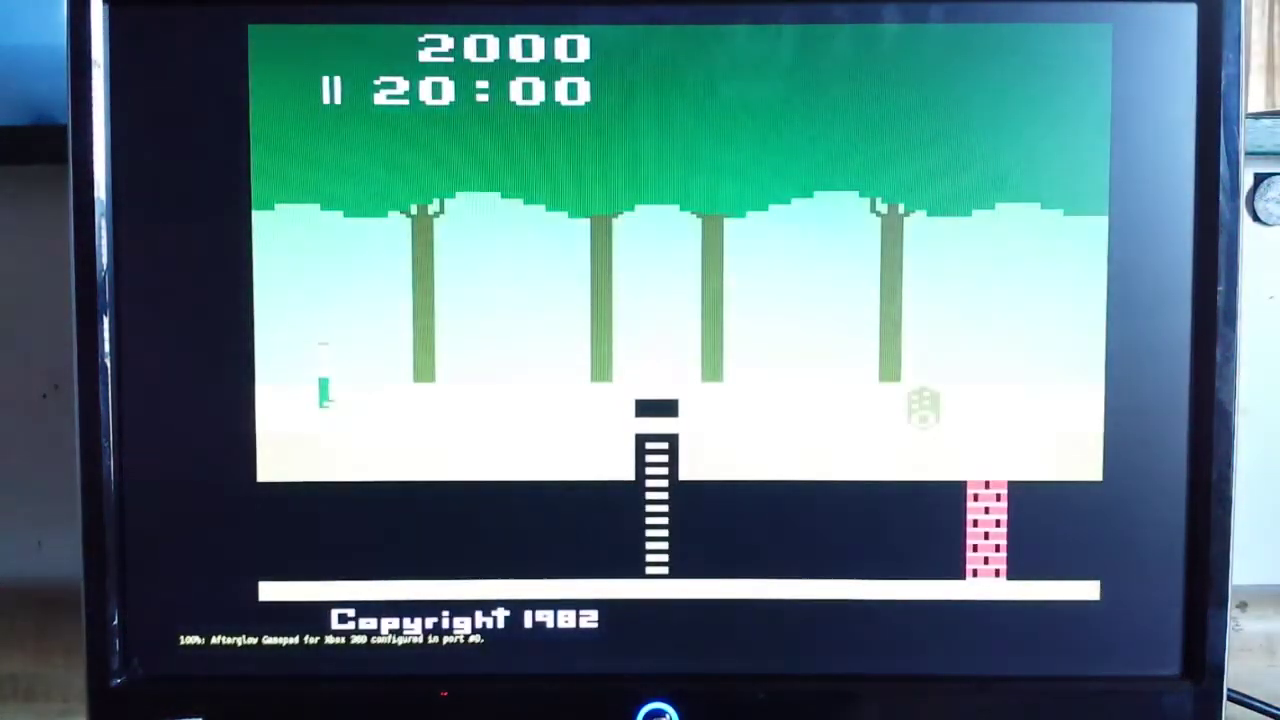
# - Run Pitfall Harry right past the pit and rolling log, down to the underground ladder
pyautogui.press('Right')
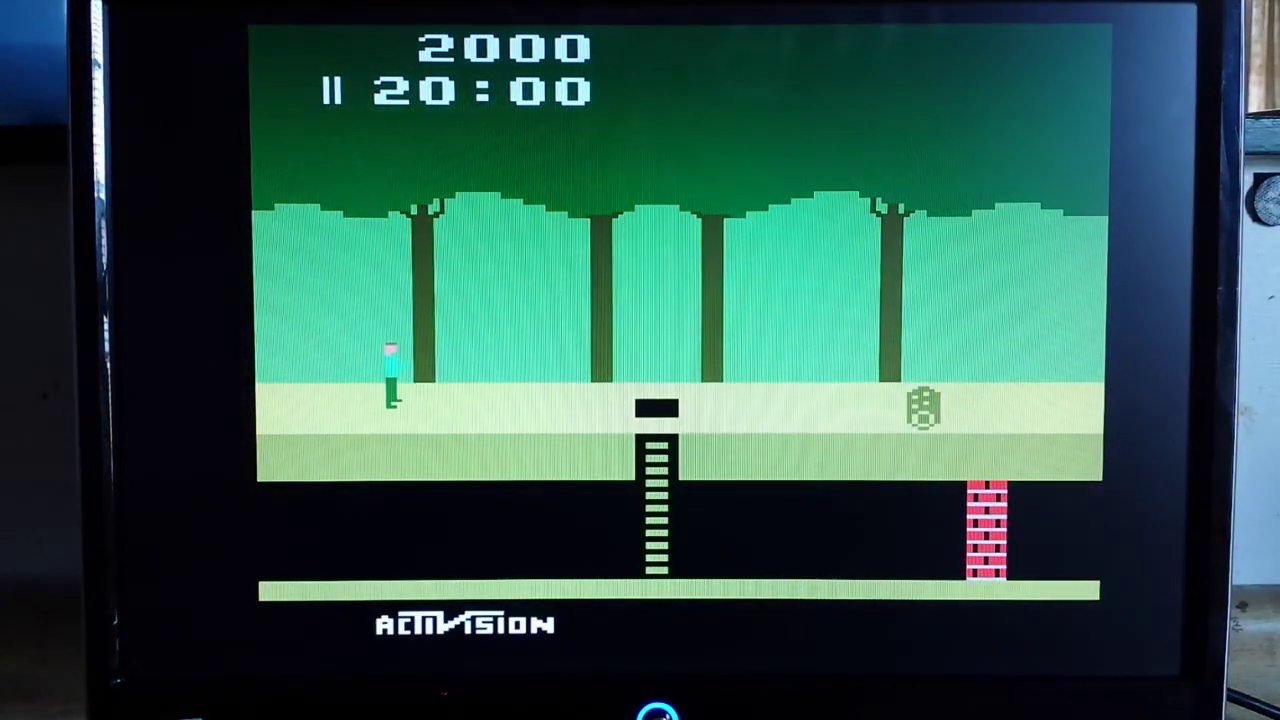
pyautogui.press('Right')
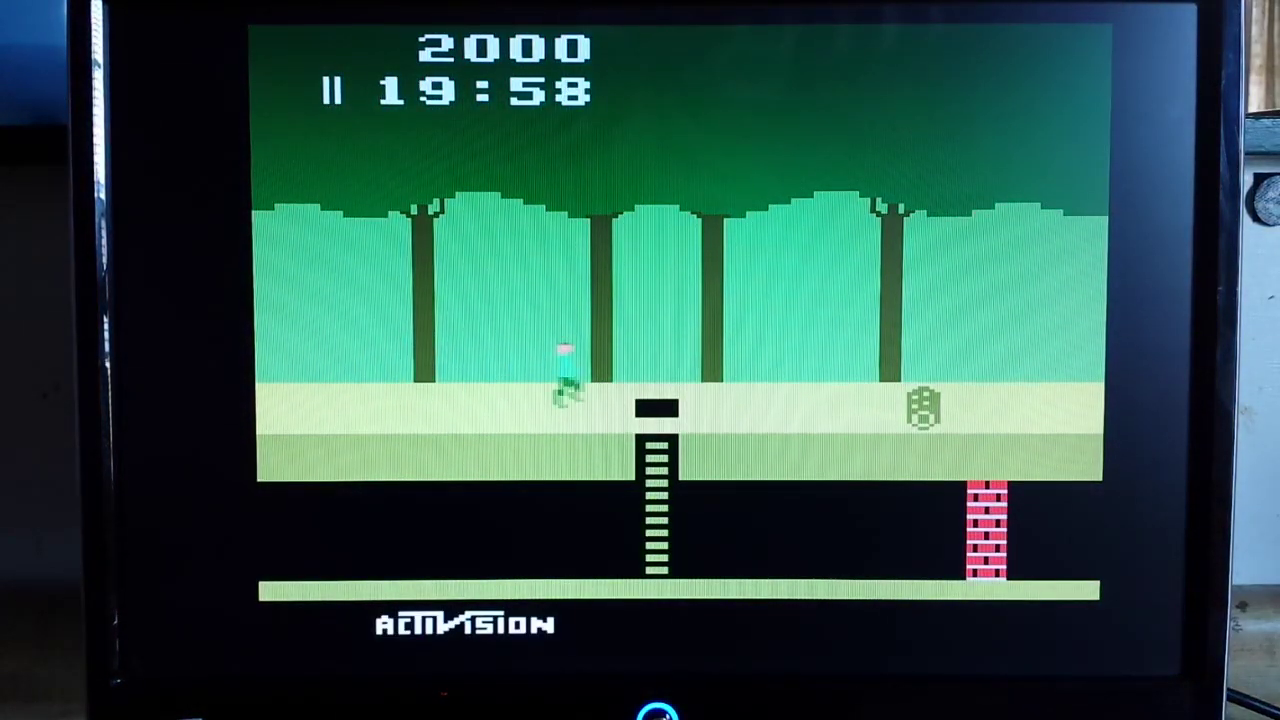
pyautogui.press('Right')
pyautogui.press('space')
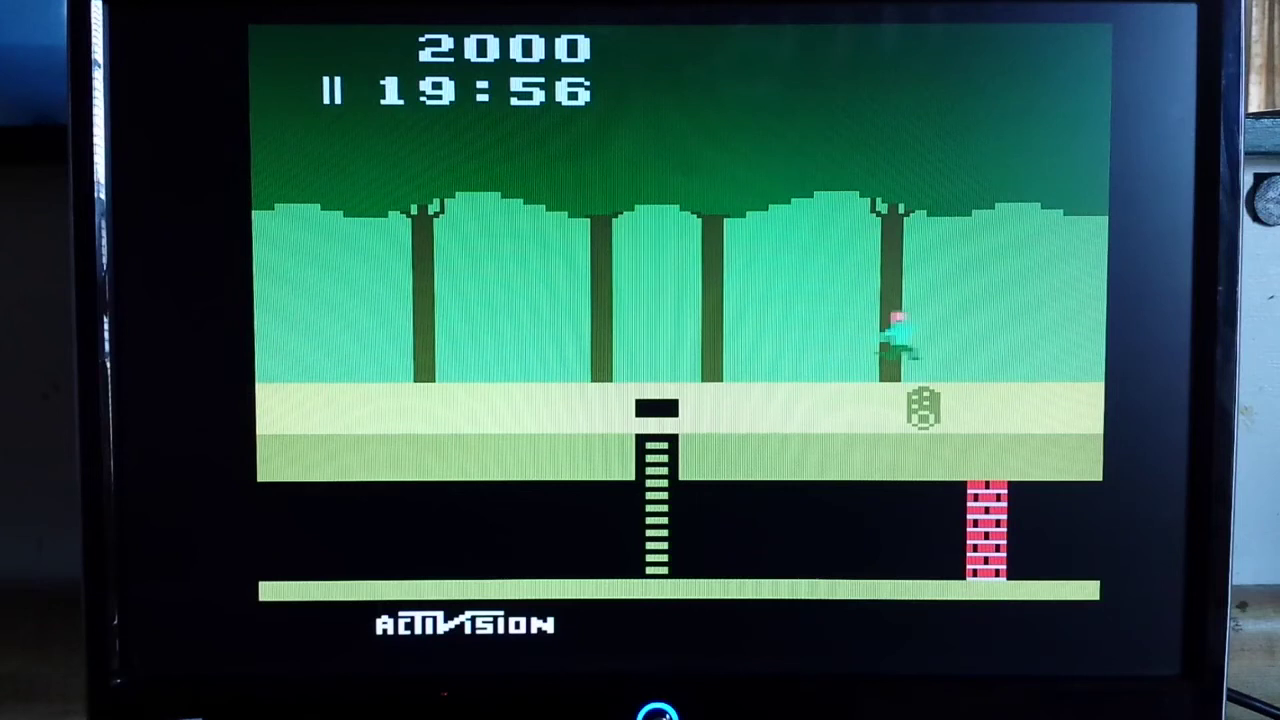
pyautogui.press('Right')
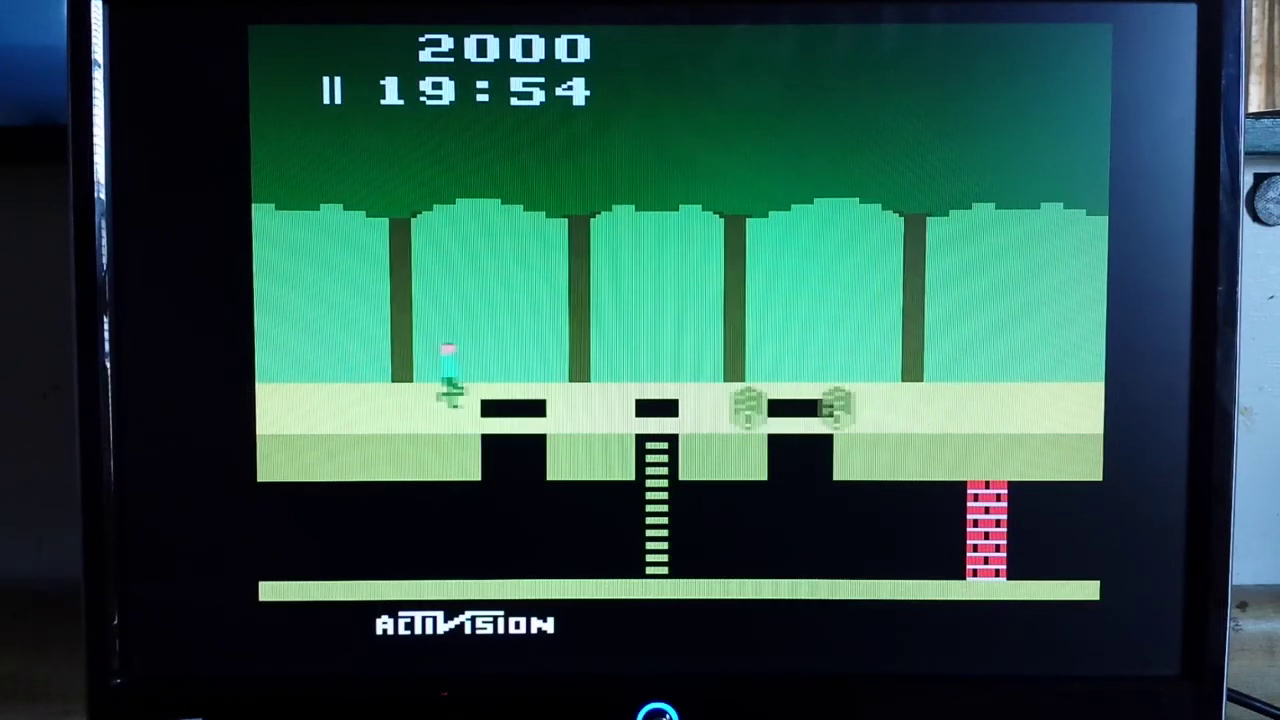
pyautogui.press('Right')
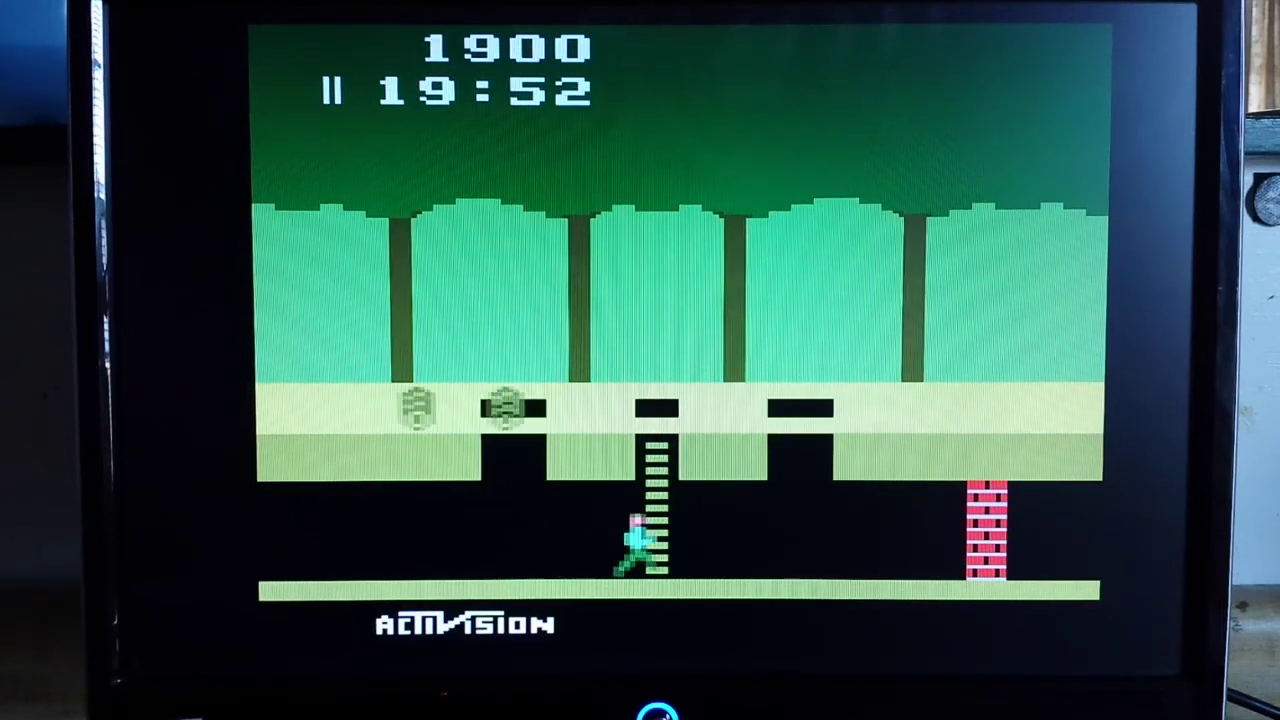
# - Climb back up, run right, and swing on the vine across the tar pit
pyautogui.press('Up')
pyautogui.press('Up')
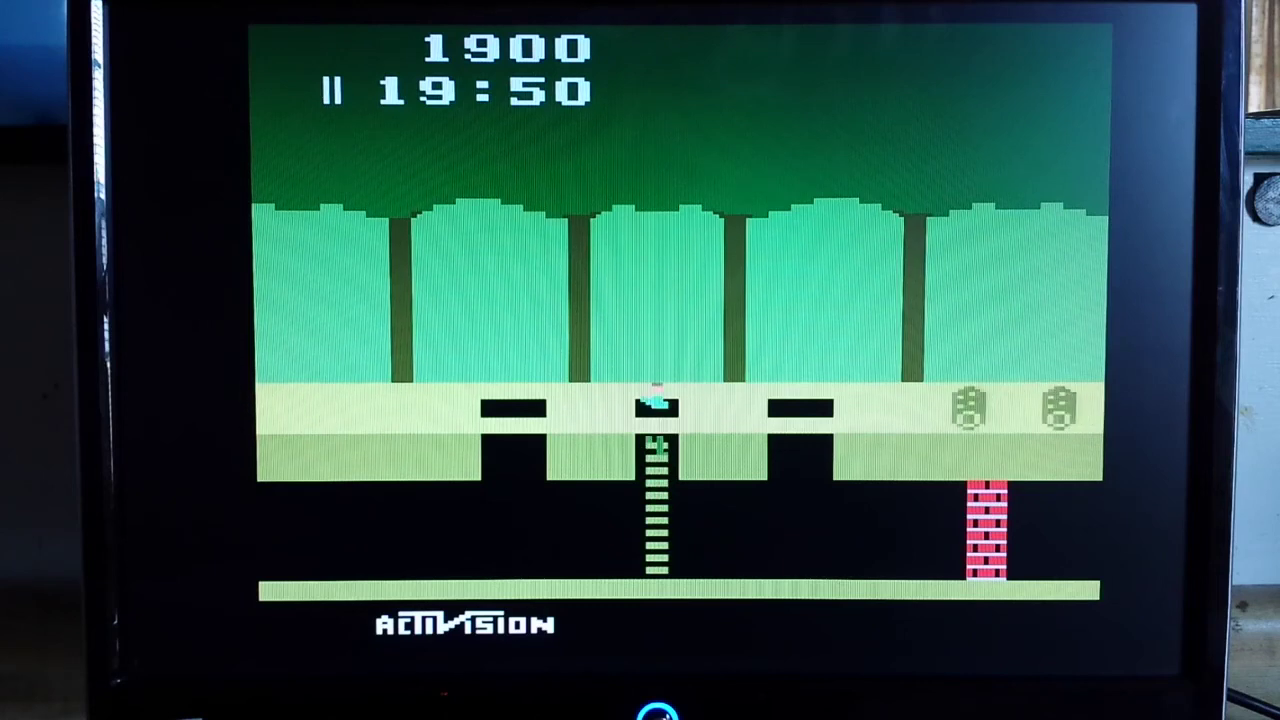
pyautogui.press('Right')
pyautogui.press('Right')
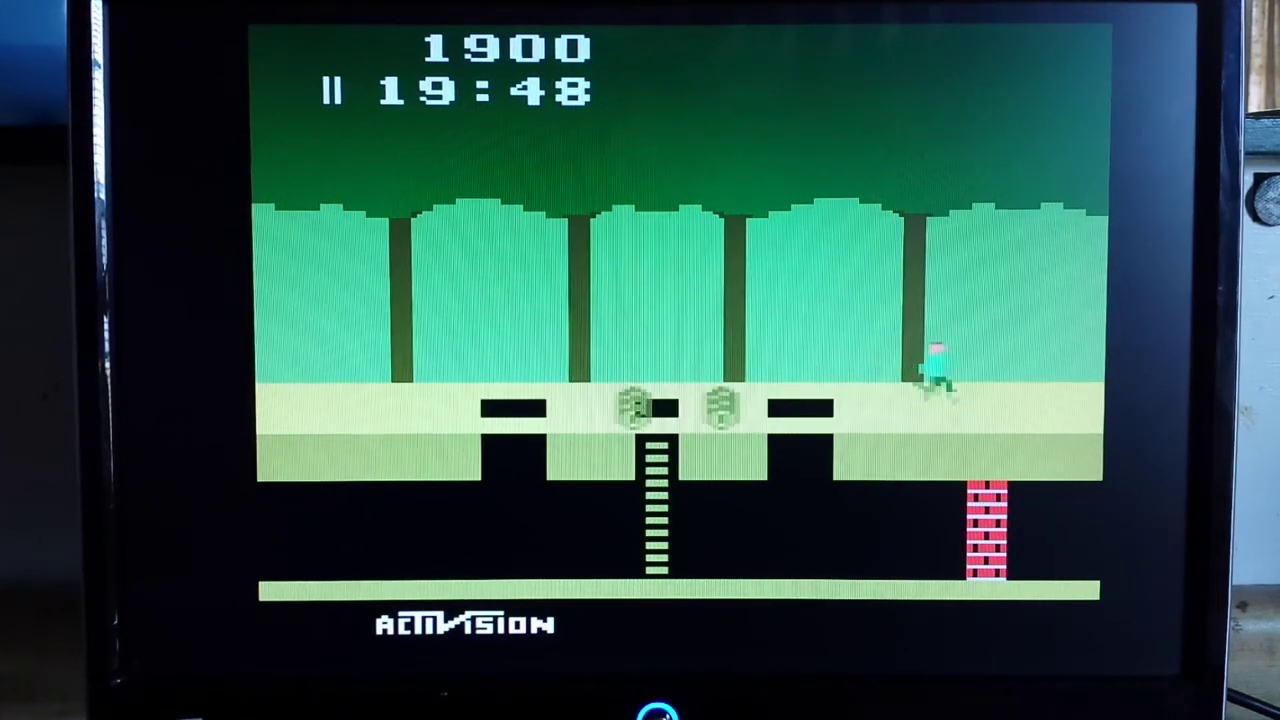
pyautogui.press('Right')
pyautogui.press('space')
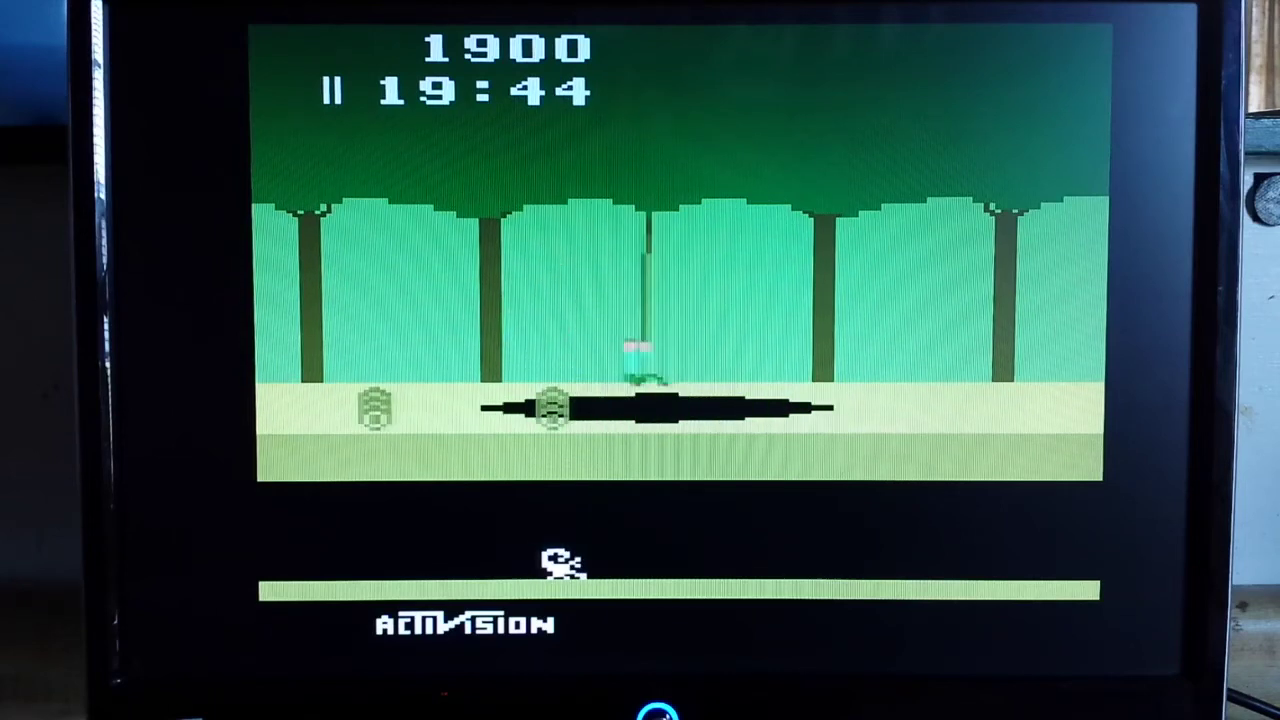
pyautogui.press('Down')
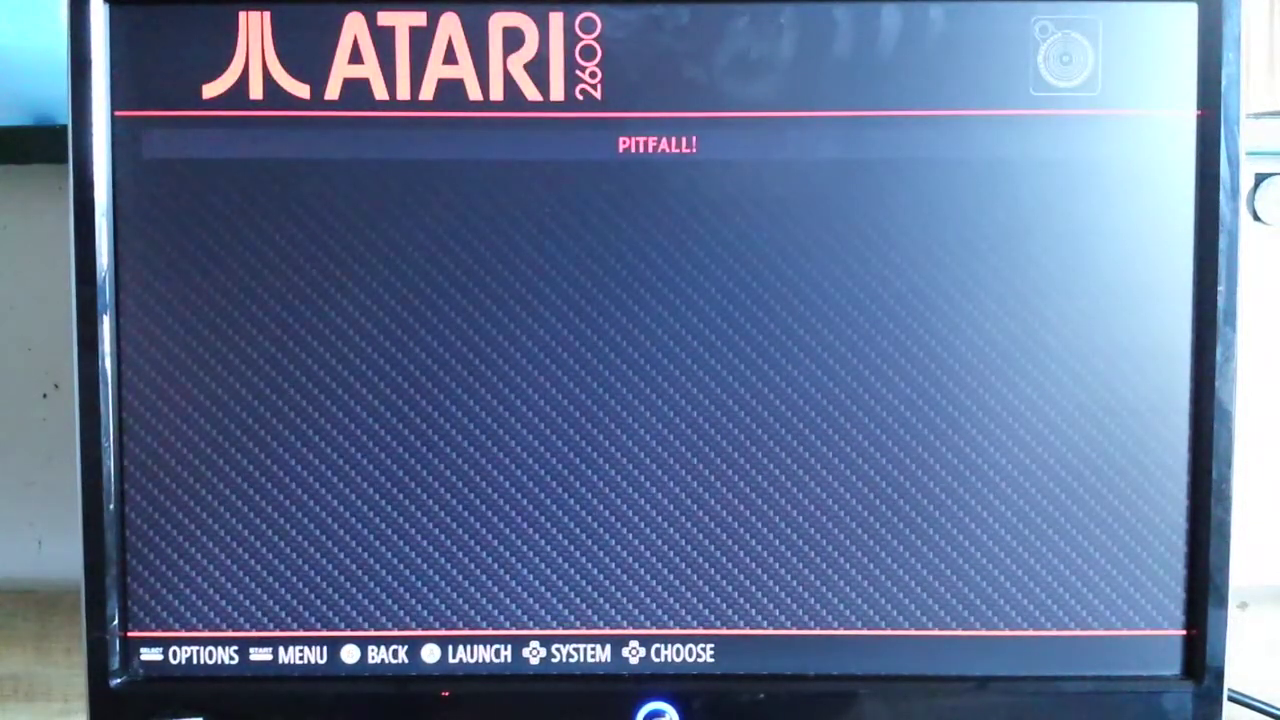
# - Leave the Atari 2600 list and open the Nintendo Entertainment System game list
pyautogui.press('Escape')
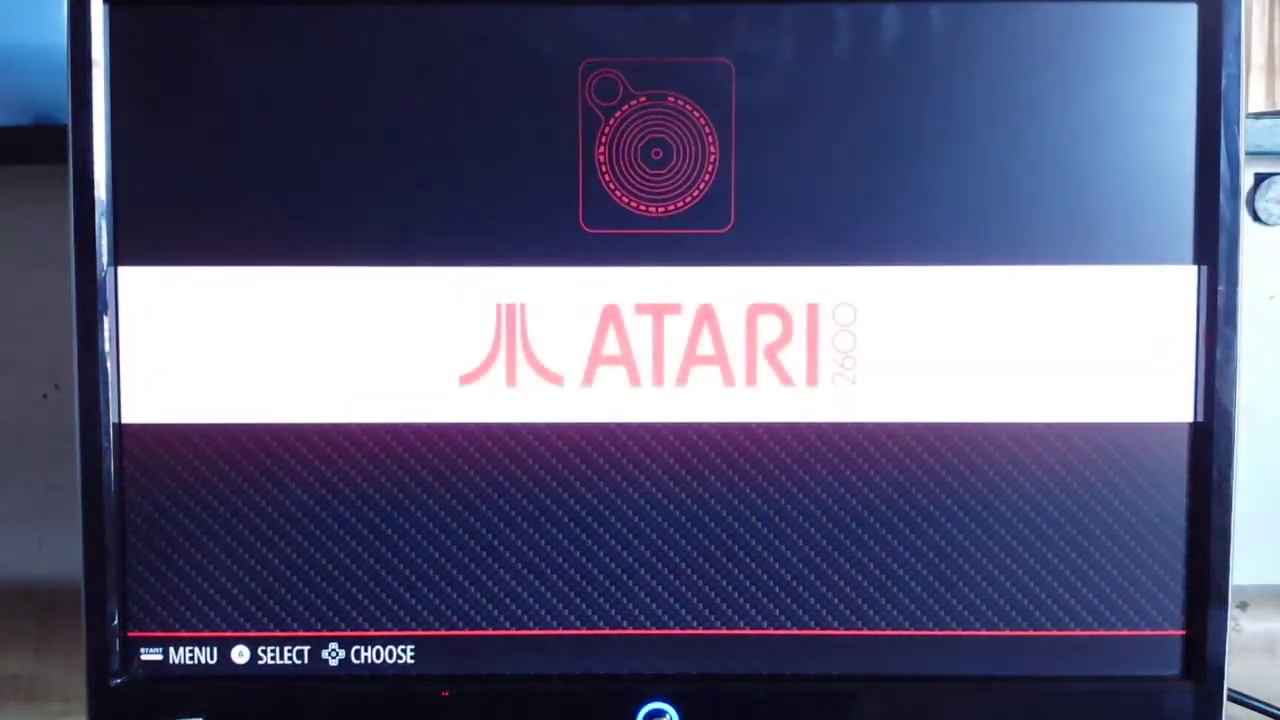
pyautogui.press('Right')
pyautogui.press('Return')
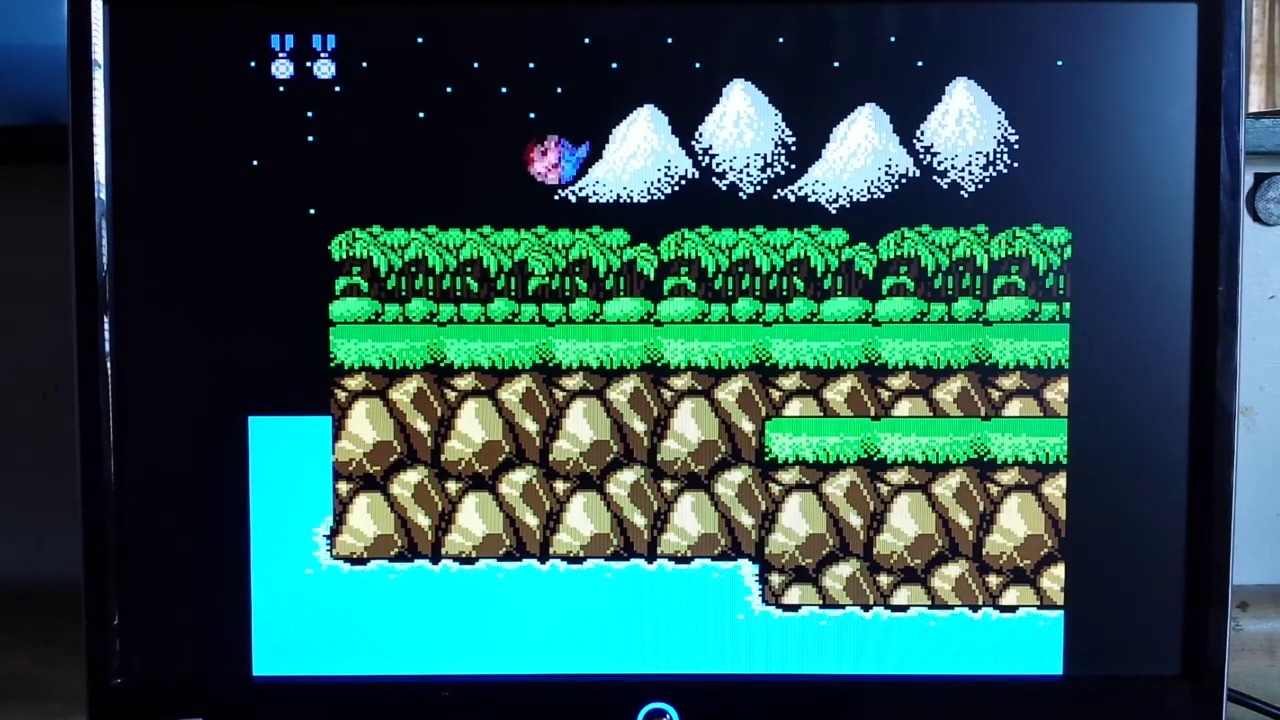
# - Run, go prone and shoot through Contra's Stage 1 jungle opening, then quit to the NES list
pyautogui.press('Right')
pyautogui.press('Right')
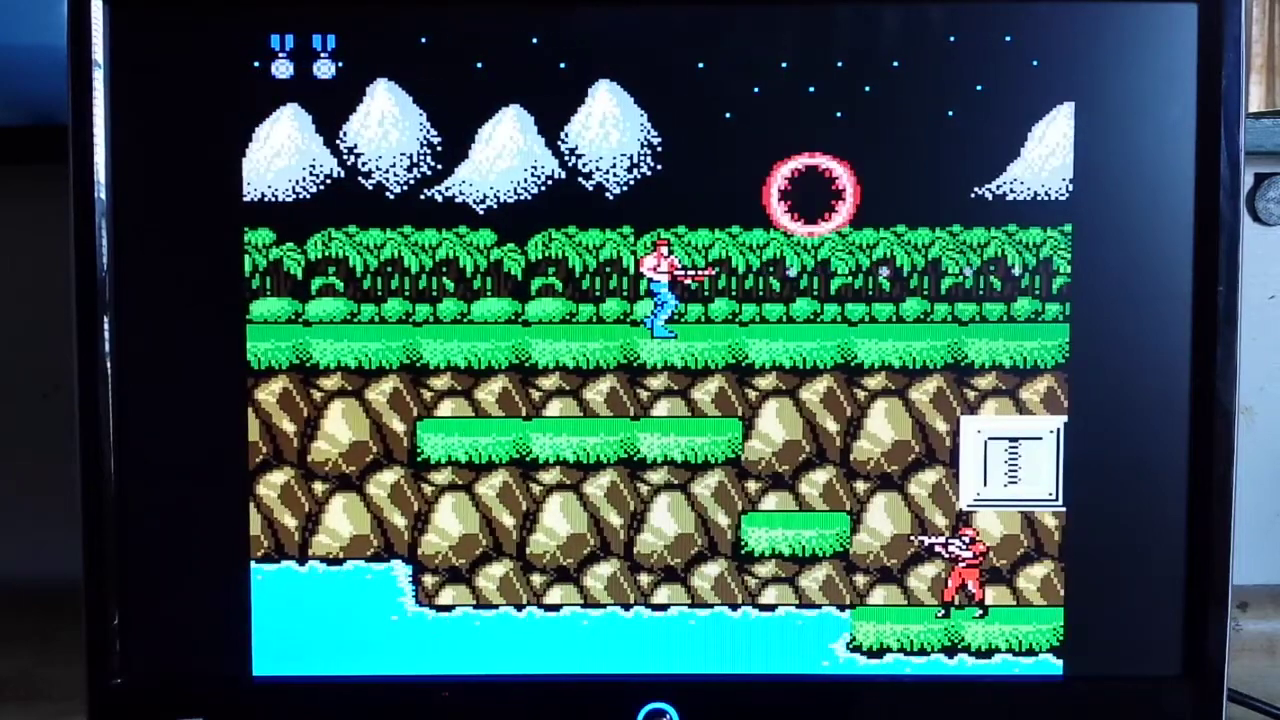
pyautogui.press('Right')
pyautogui.press('Down')
pyautogui.press('Up')
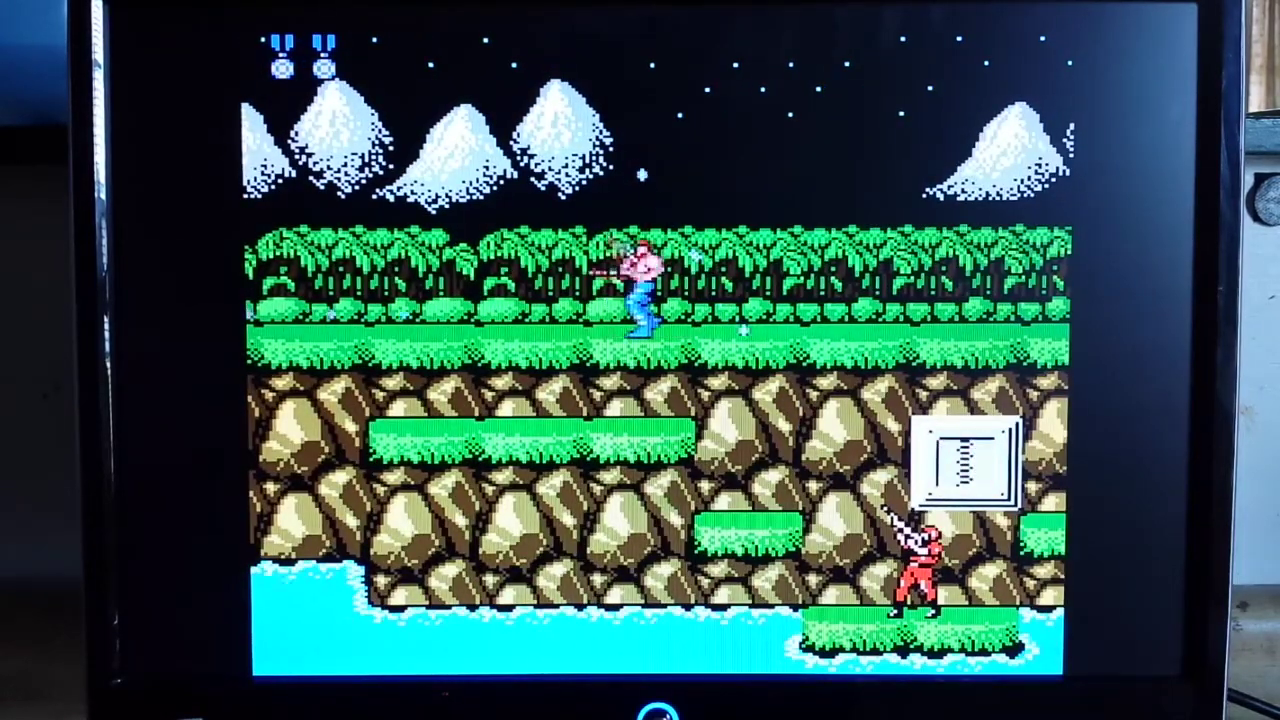
pyautogui.press('Left')
pyautogui.press('Down')
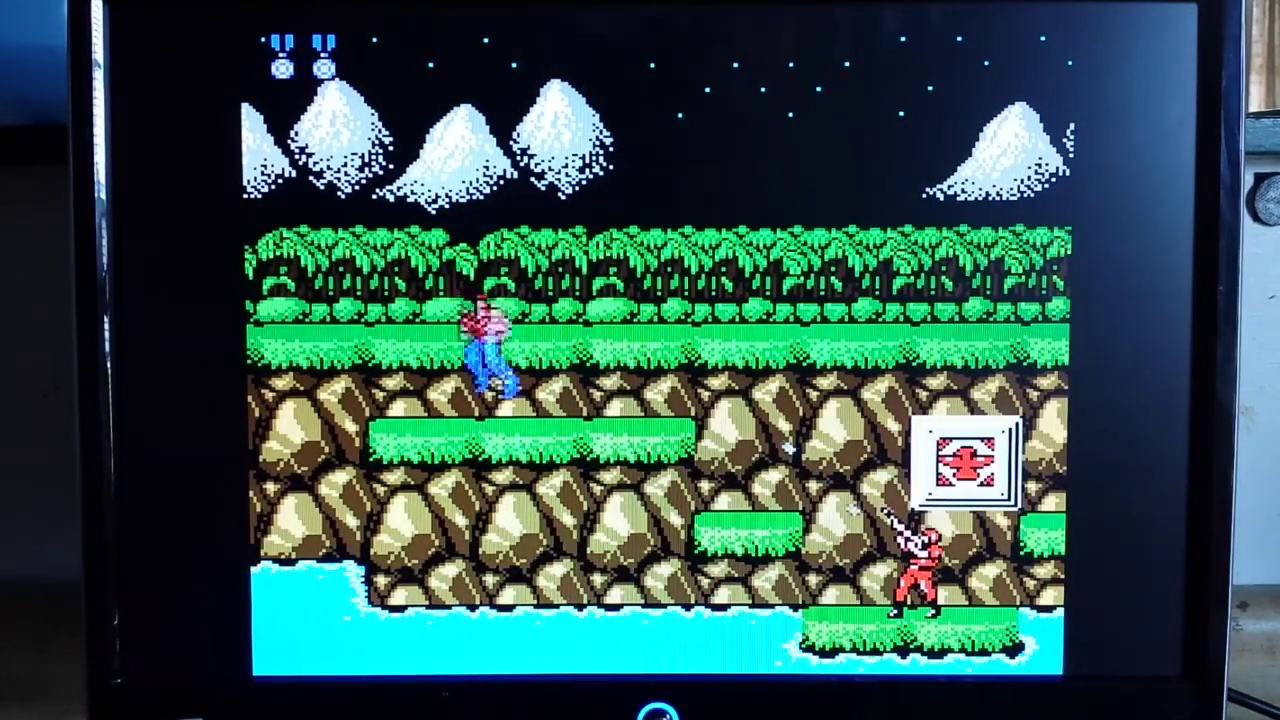
pyautogui.press('Right')
pyautogui.press('Up')
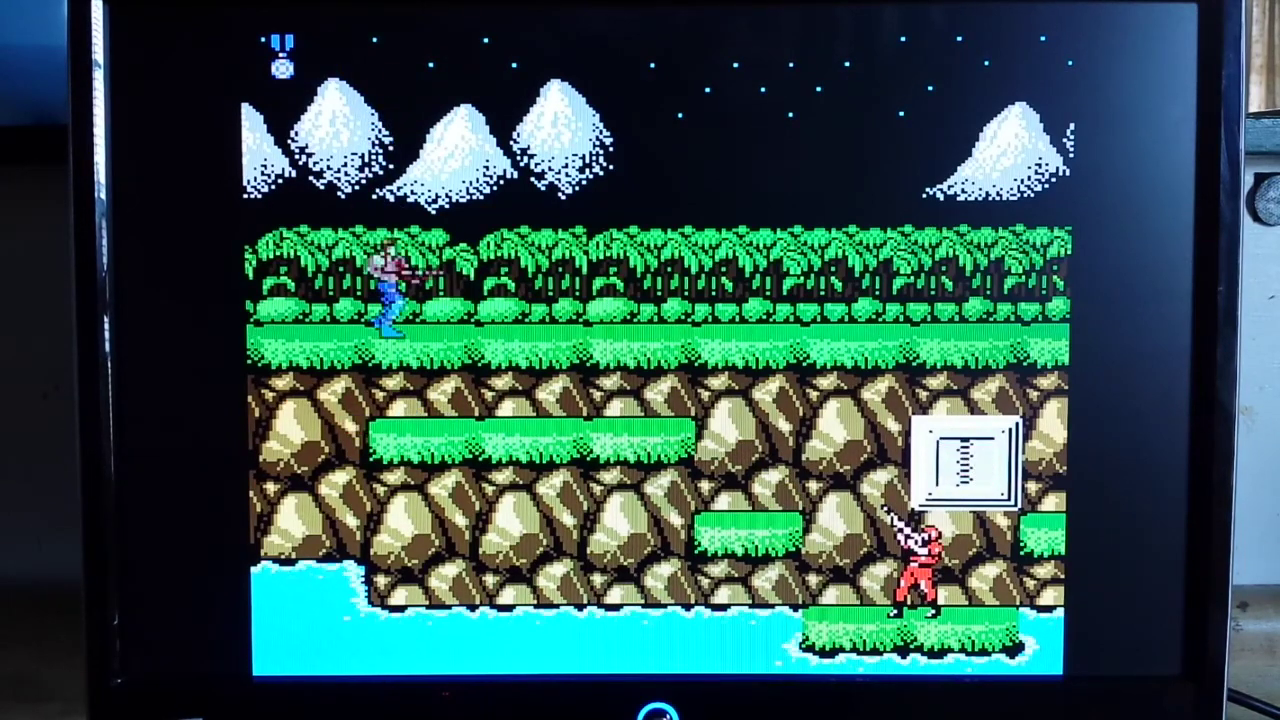
pyautogui.press('Escape')
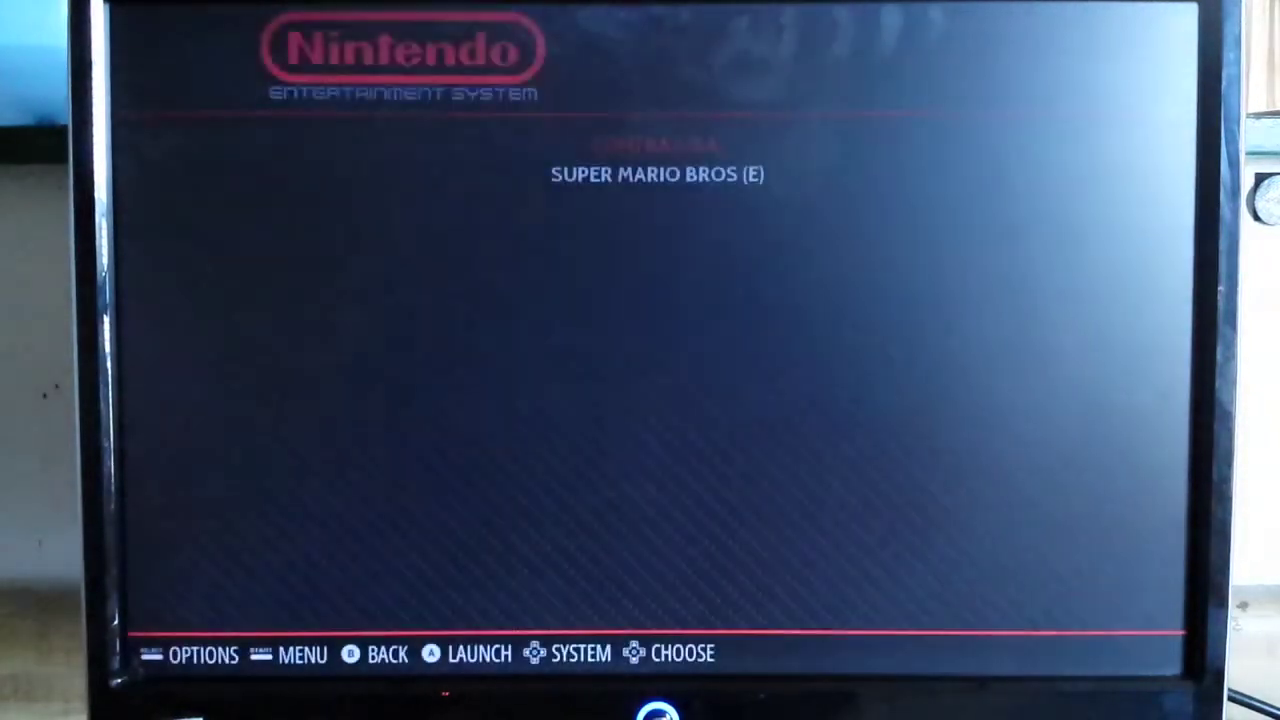
# - From the system carousel, open the Main Menu and look through Sound Settings without changes
pyautogui.press('BackSpace')
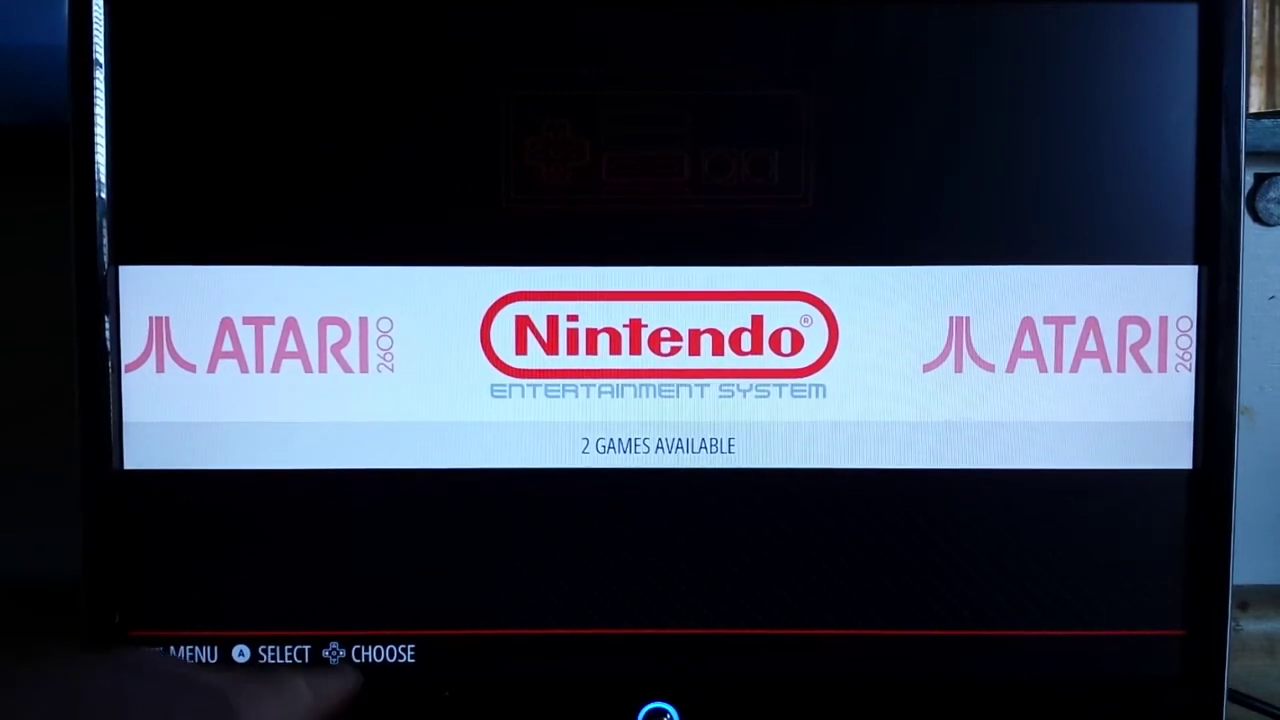
pyautogui.press('Return')
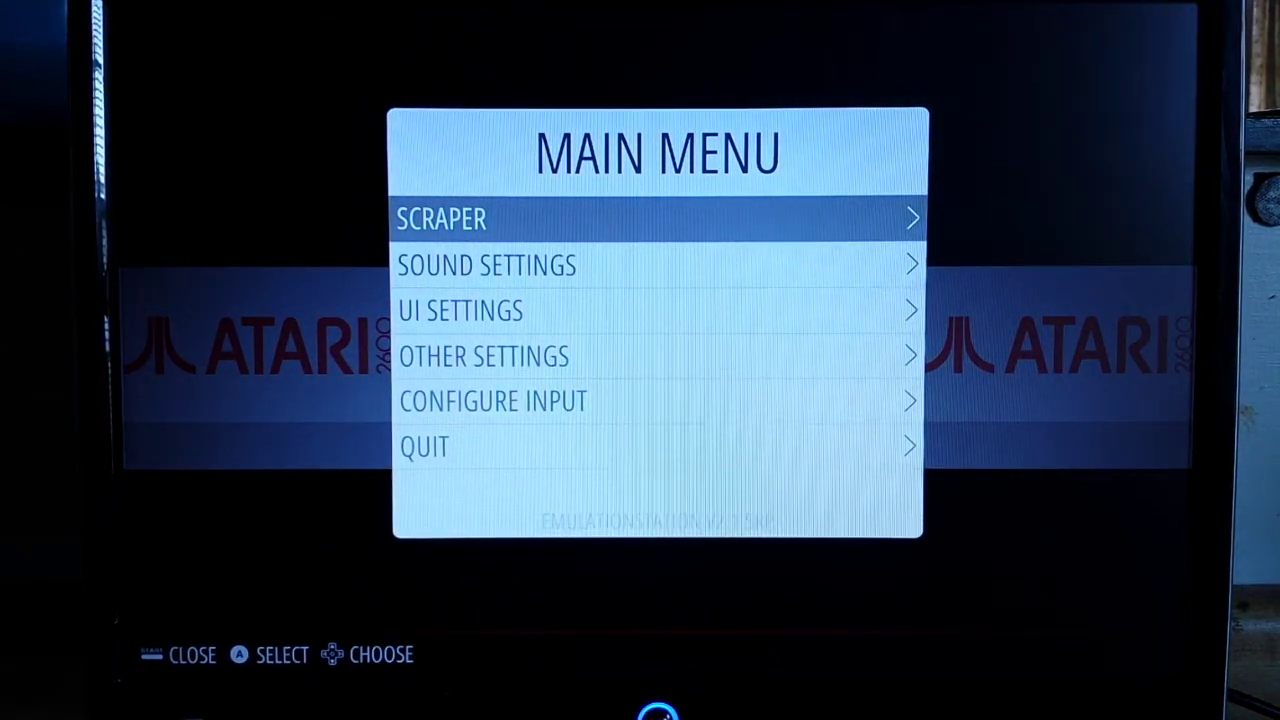
pyautogui.press('Down')
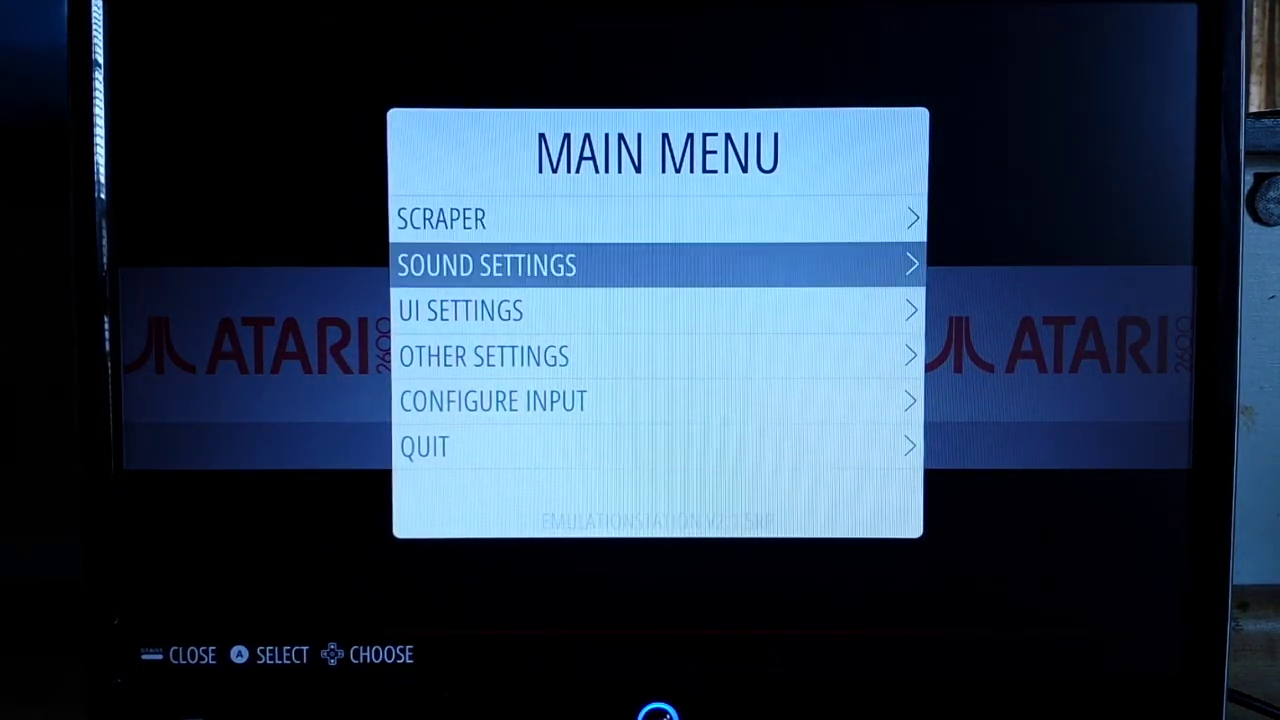
pyautogui.press('Return')
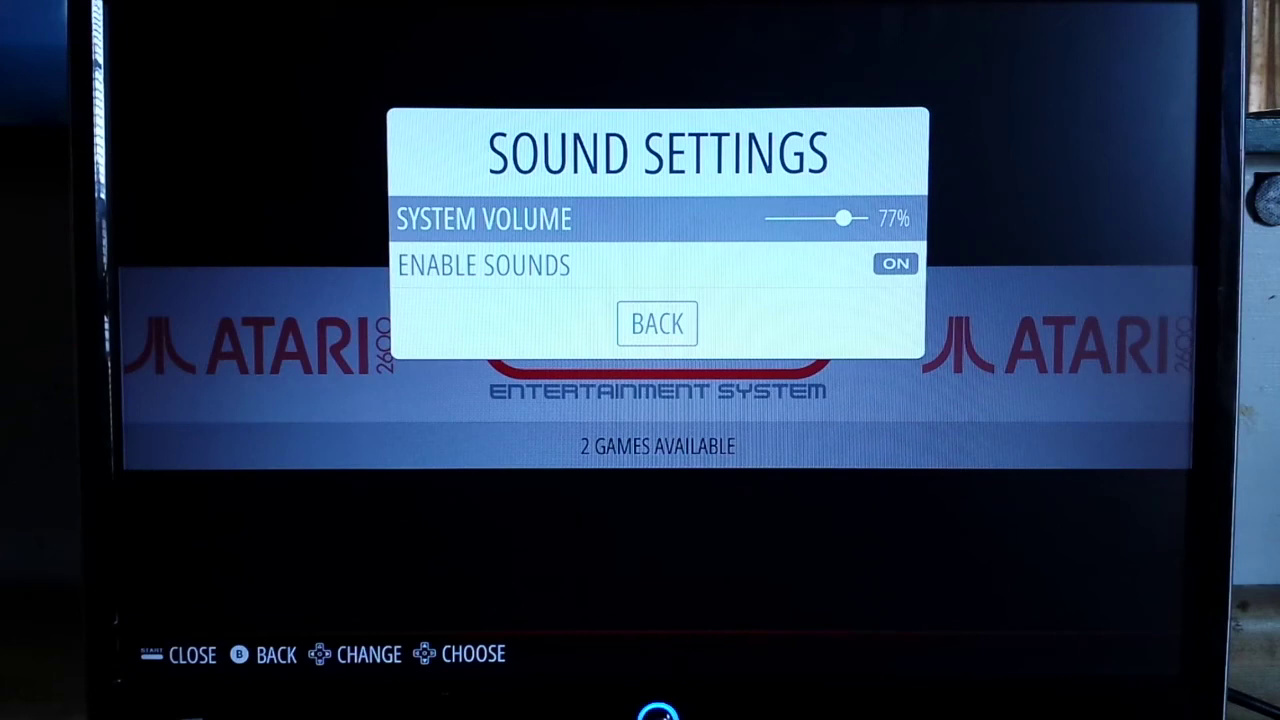
pyautogui.press('Down')
pyautogui.press('Down')
pyautogui.press('Return')
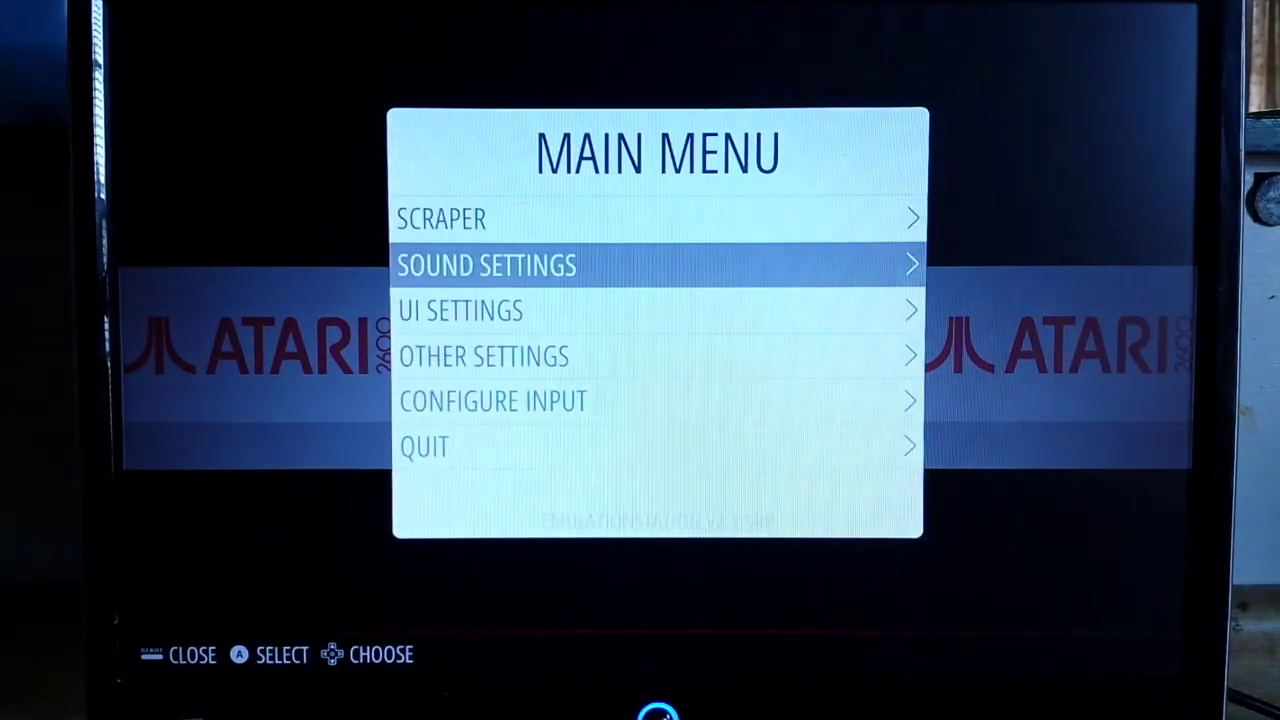
pyautogui.press('Down')
pyautogui.press('Down')
pyautogui.press('Down')
# - Browse the UI Settings options, leaving them unchanged
pyautogui.press('Up')
pyautogui.press('Up')
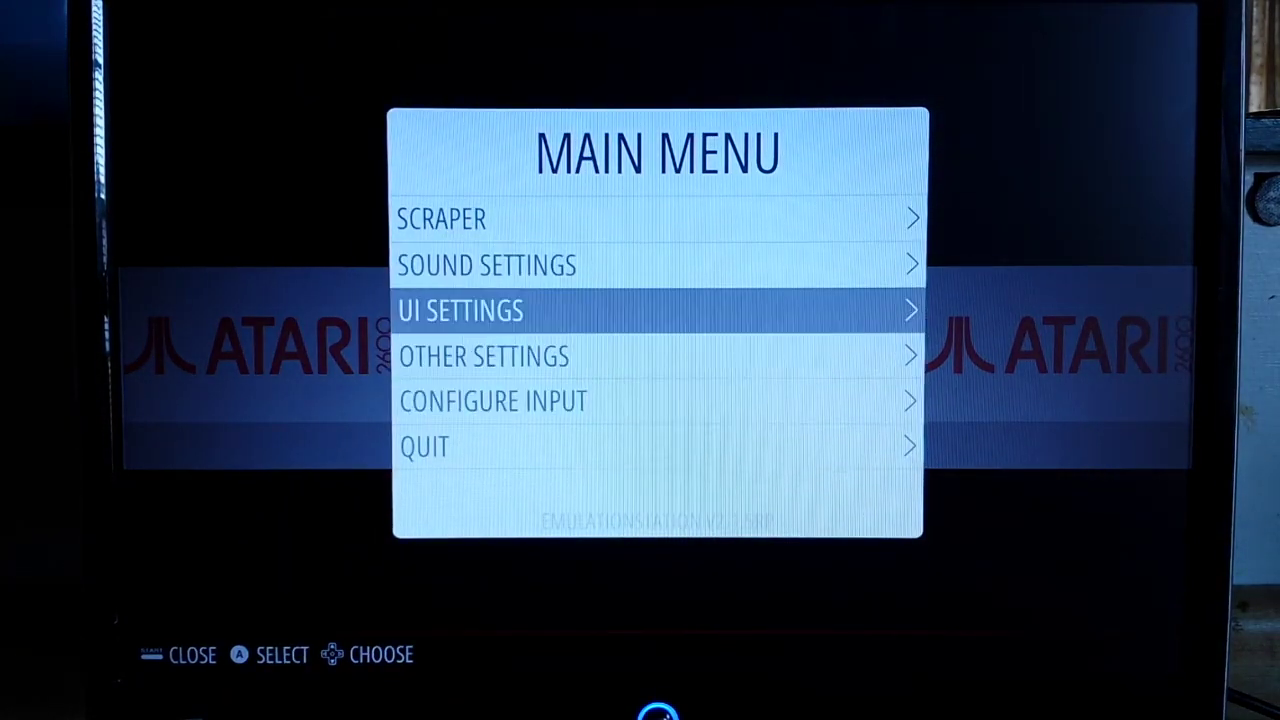
pyautogui.press('Return')
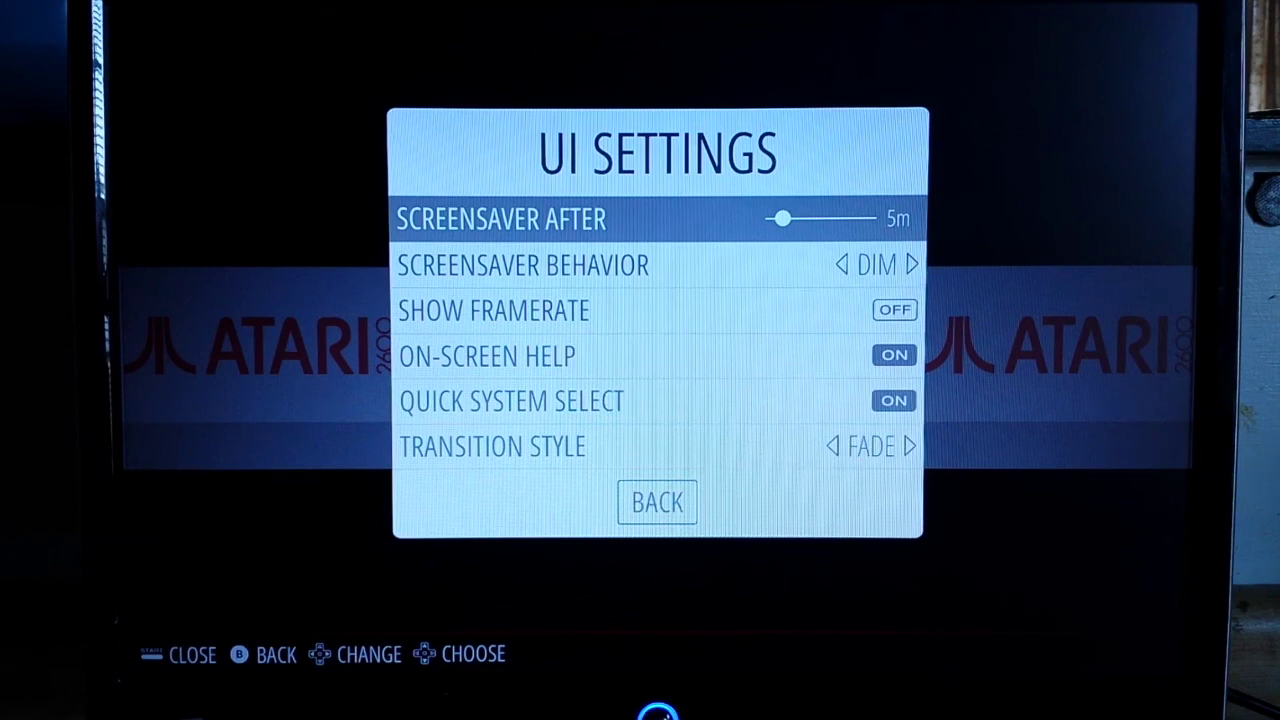
pyautogui.press('Down')
pyautogui.press('Down')
pyautogui.press('Down')
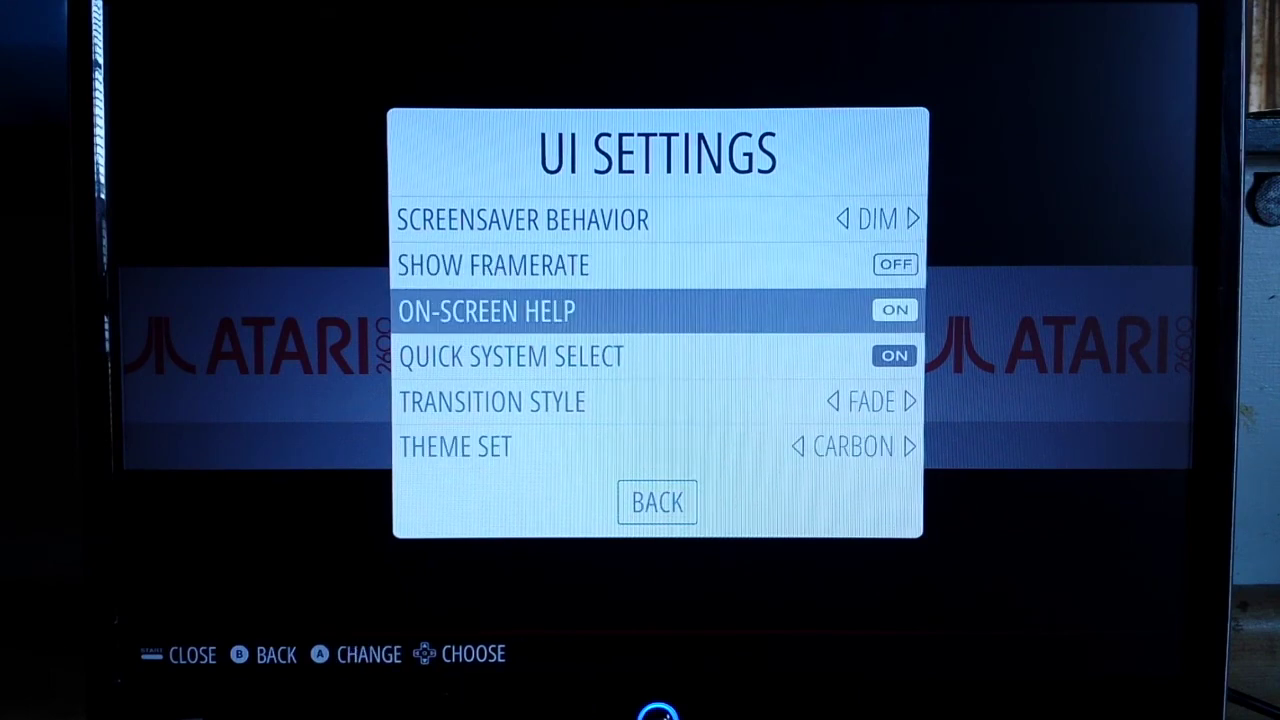
pyautogui.press('Down')
pyautogui.press('Down')
pyautogui.press('Down')
pyautogui.press('Down')
pyautogui.press('Return')
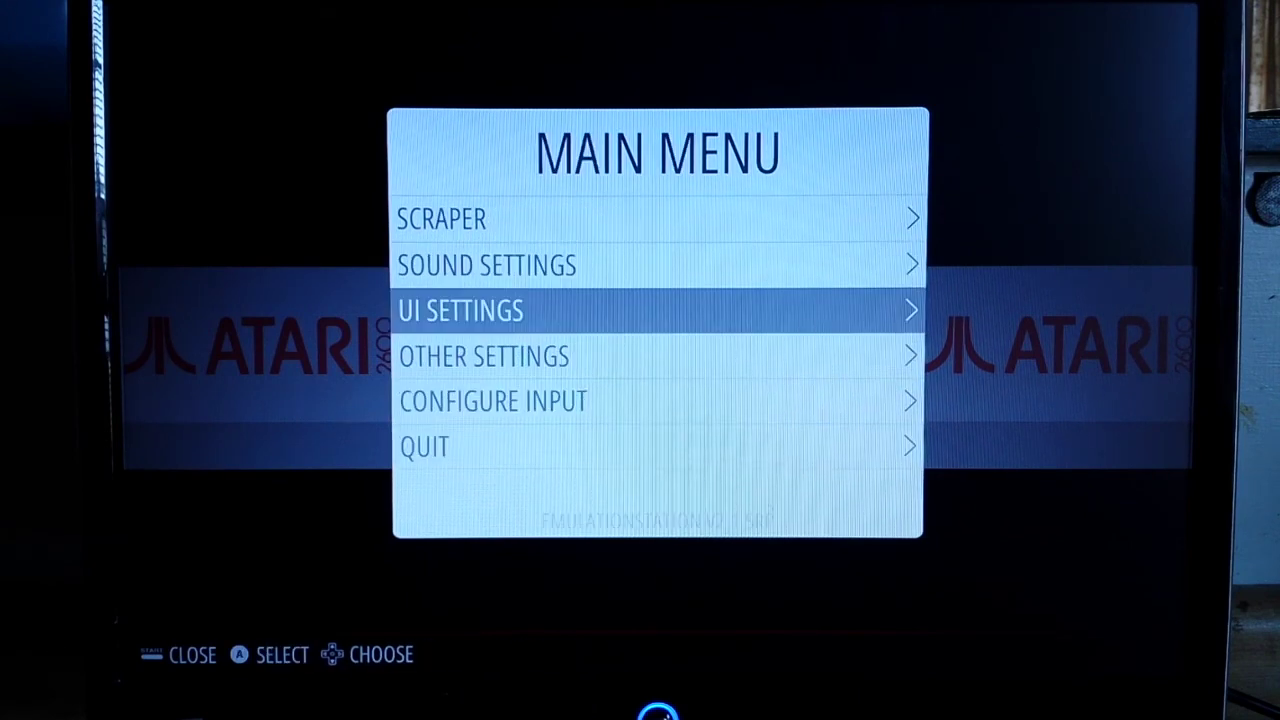
# - Browse the Other Settings options, leaving them unchanged
pyautogui.press('Down')
pyautogui.press('Return')
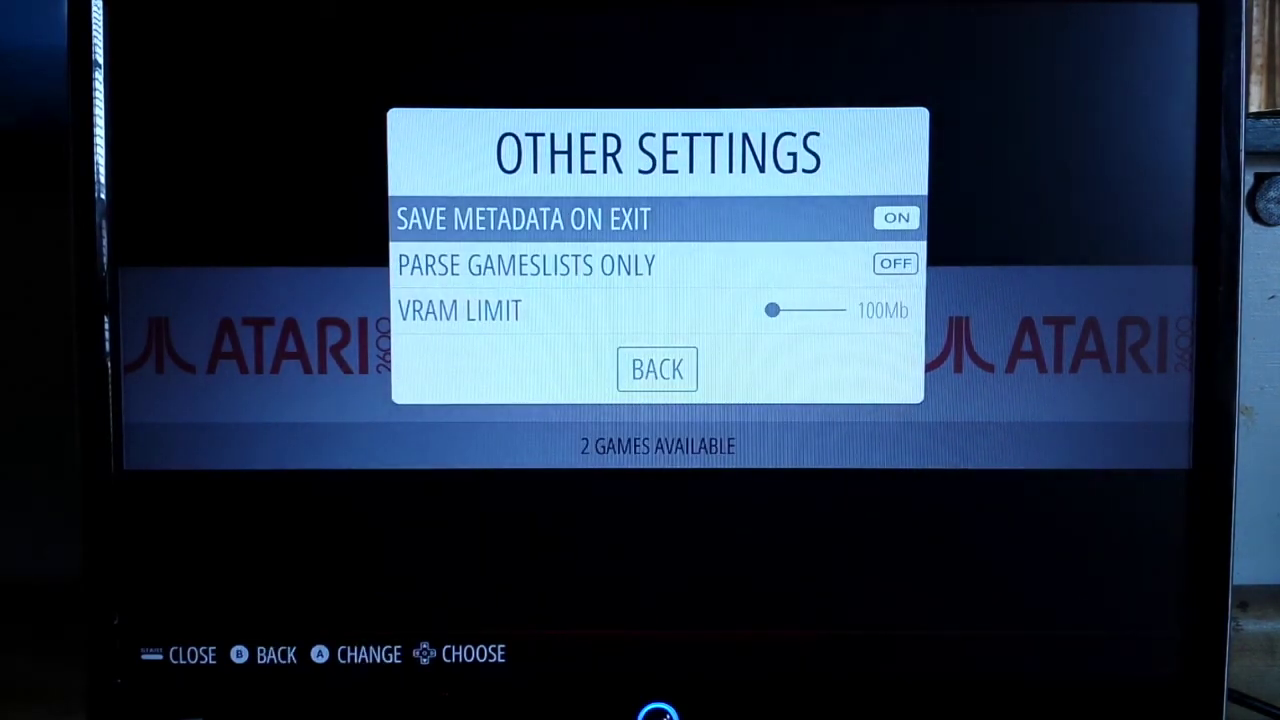
pyautogui.press('Down')
pyautogui.press('Down')
pyautogui.press('Down')
pyautogui.press('Return')
# - Check the Quit menu's restart system option, then back out and close the Main Menu
pyautogui.press('Down')
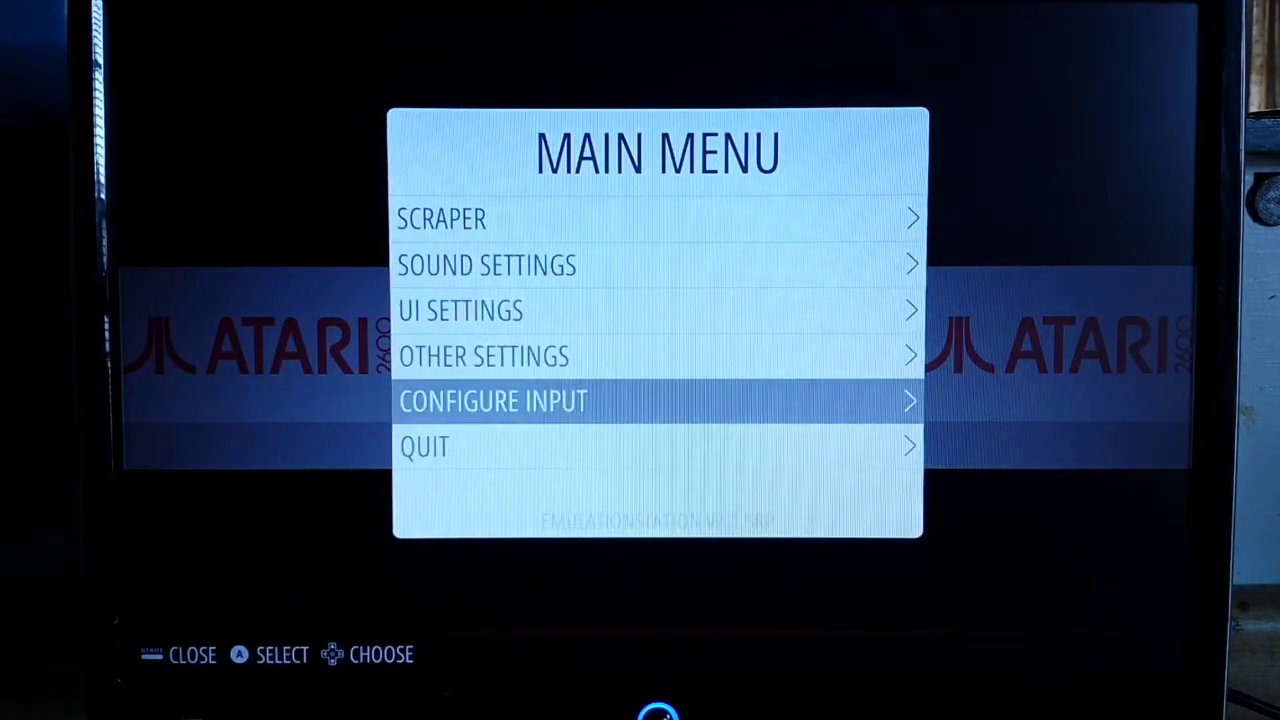
pyautogui.press('Down')
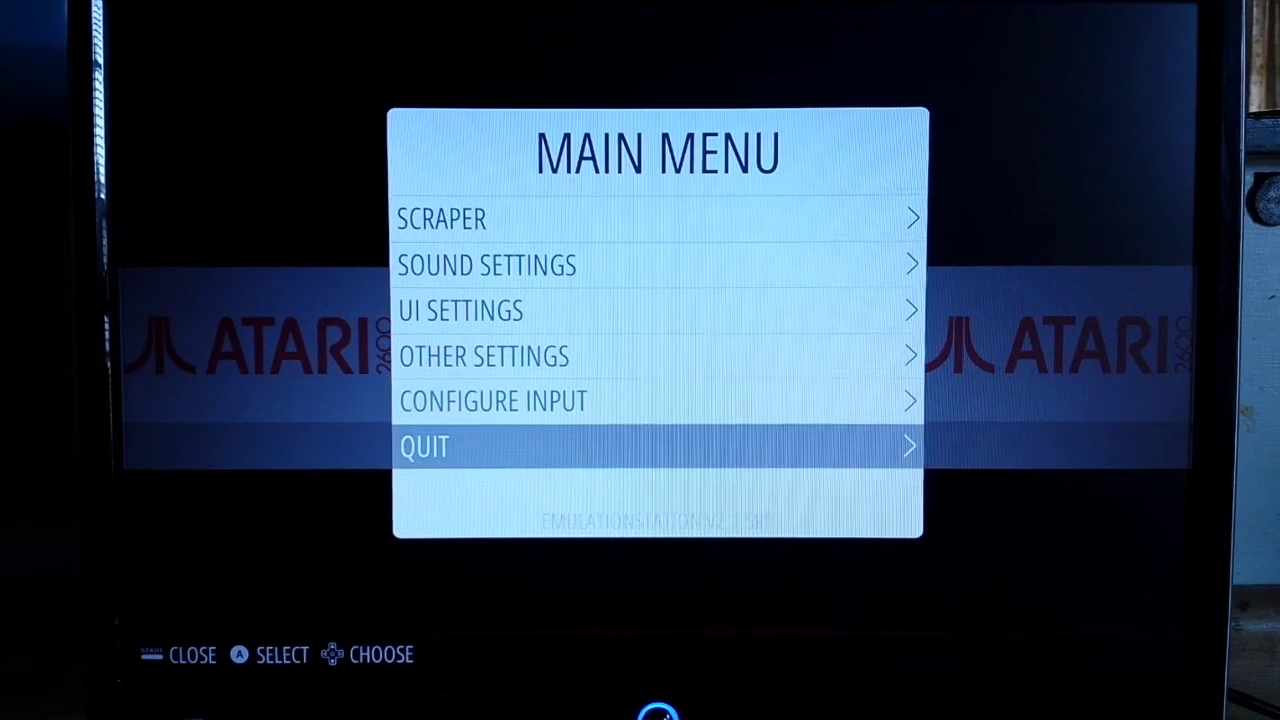
pyautogui.press('Return')
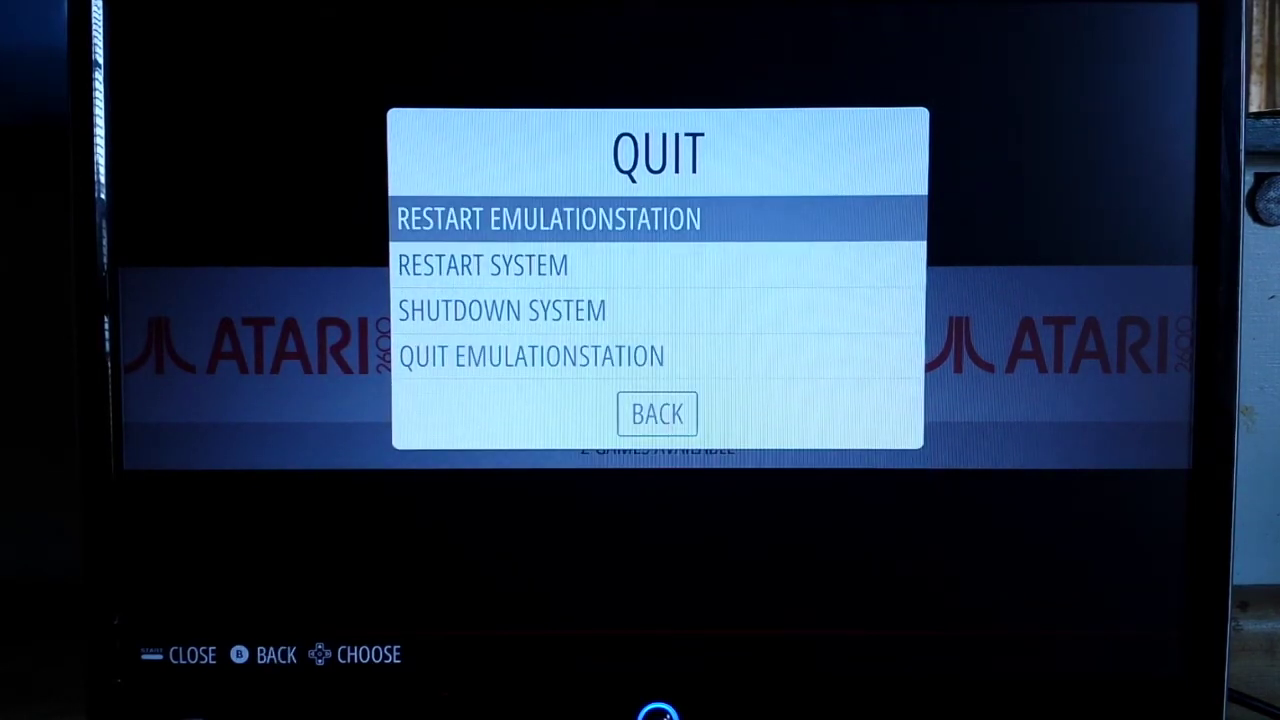
pyautogui.press('Down')
pyautogui.press('Down')
pyautogui.press('Escape')
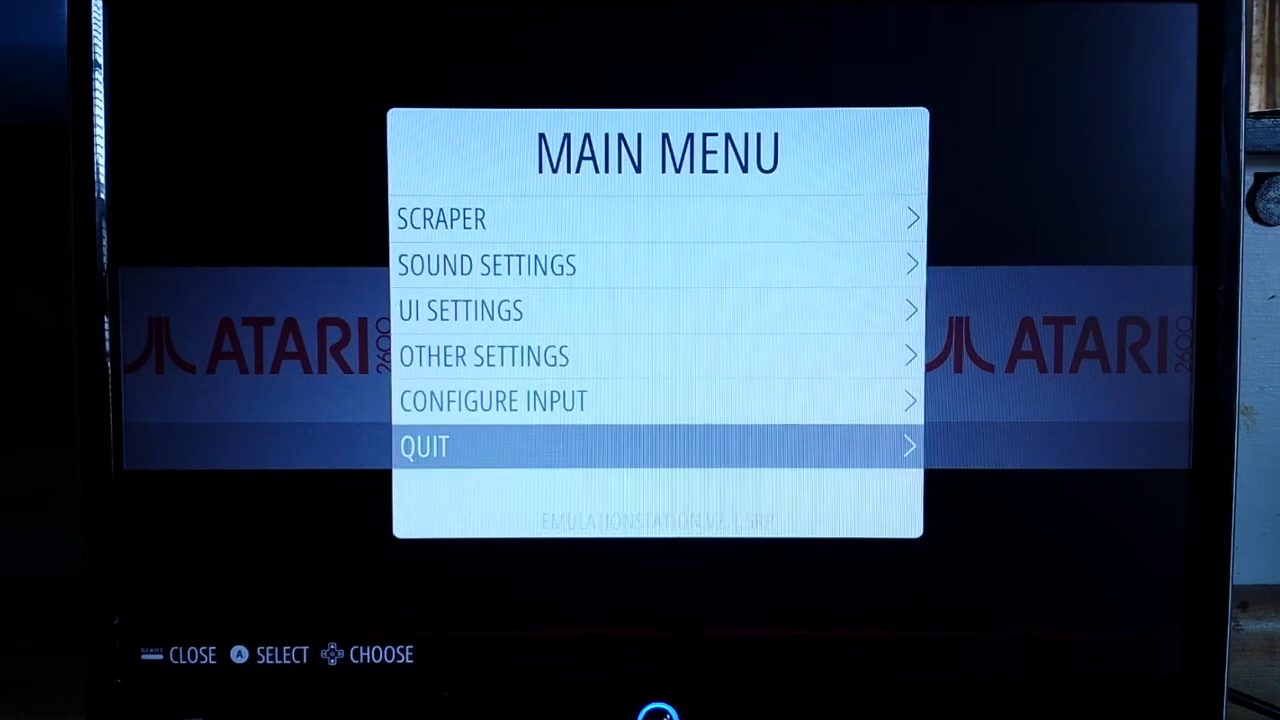
pyautogui.press('Escape')
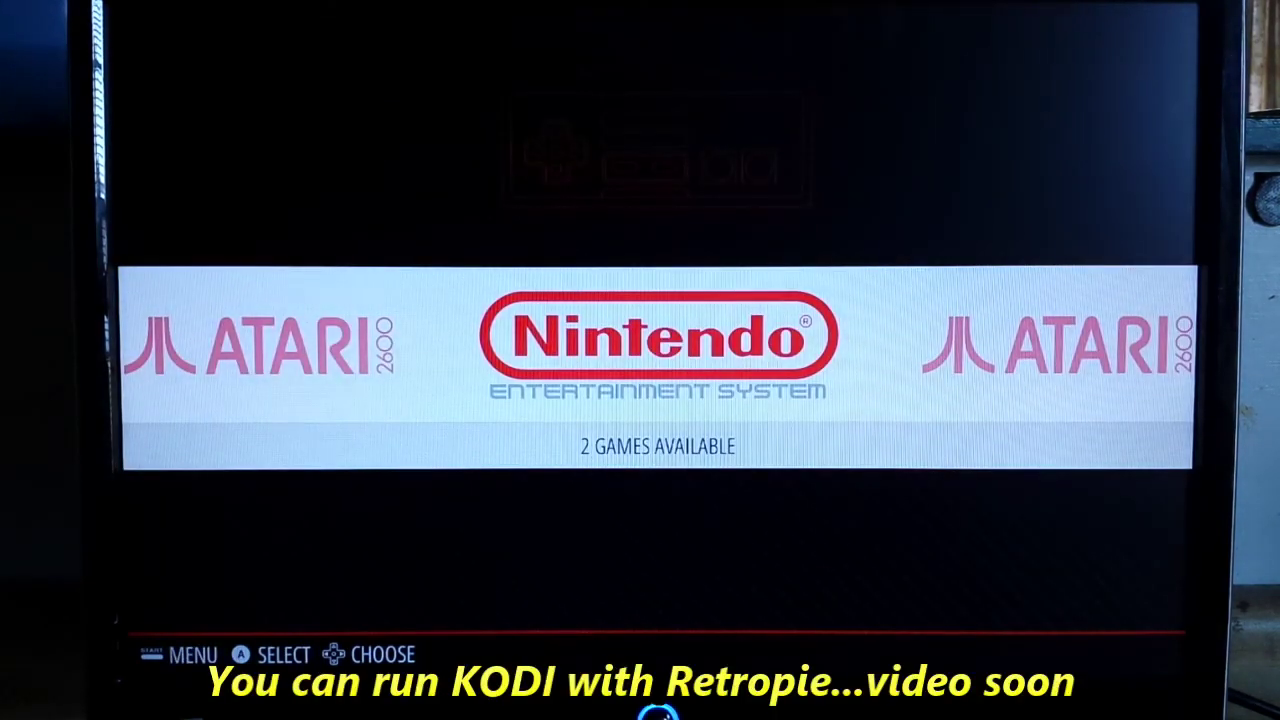
# - Scroll the carousel to Atari 2600, peek at its game list, and return
pyautogui.press('Right')
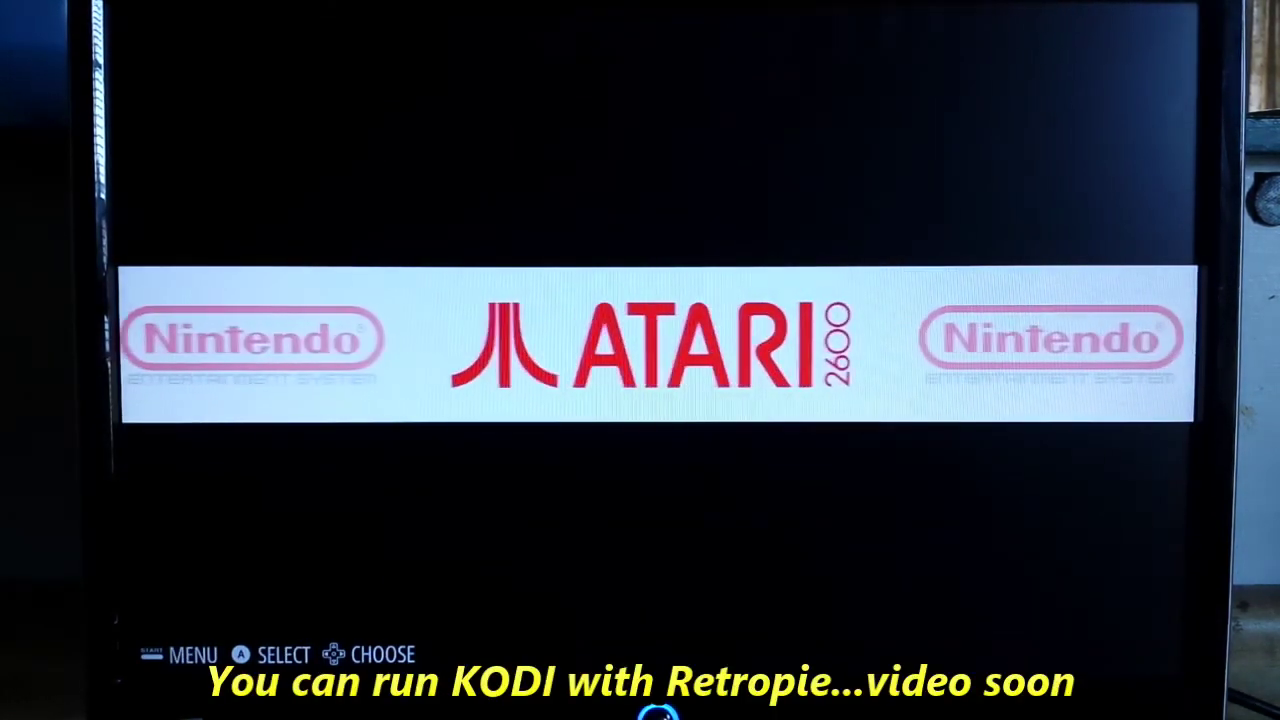
pyautogui.press('Return')
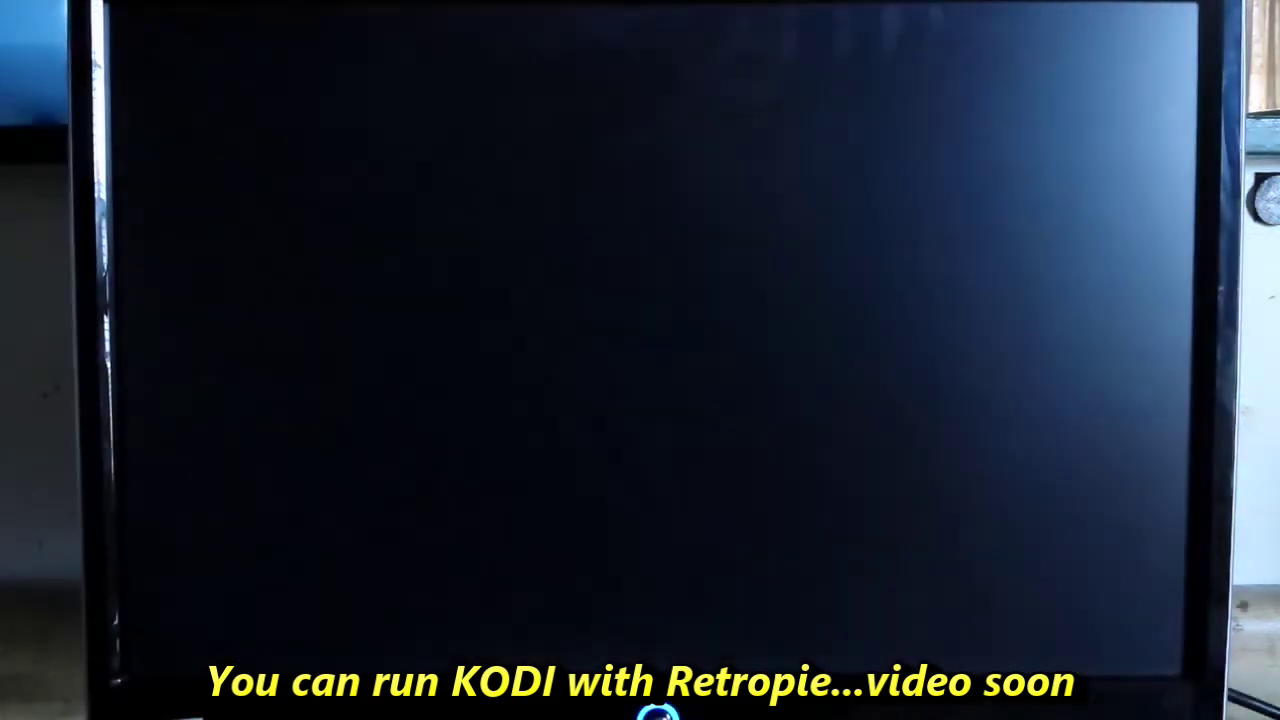
pyautogui.press('Escape')
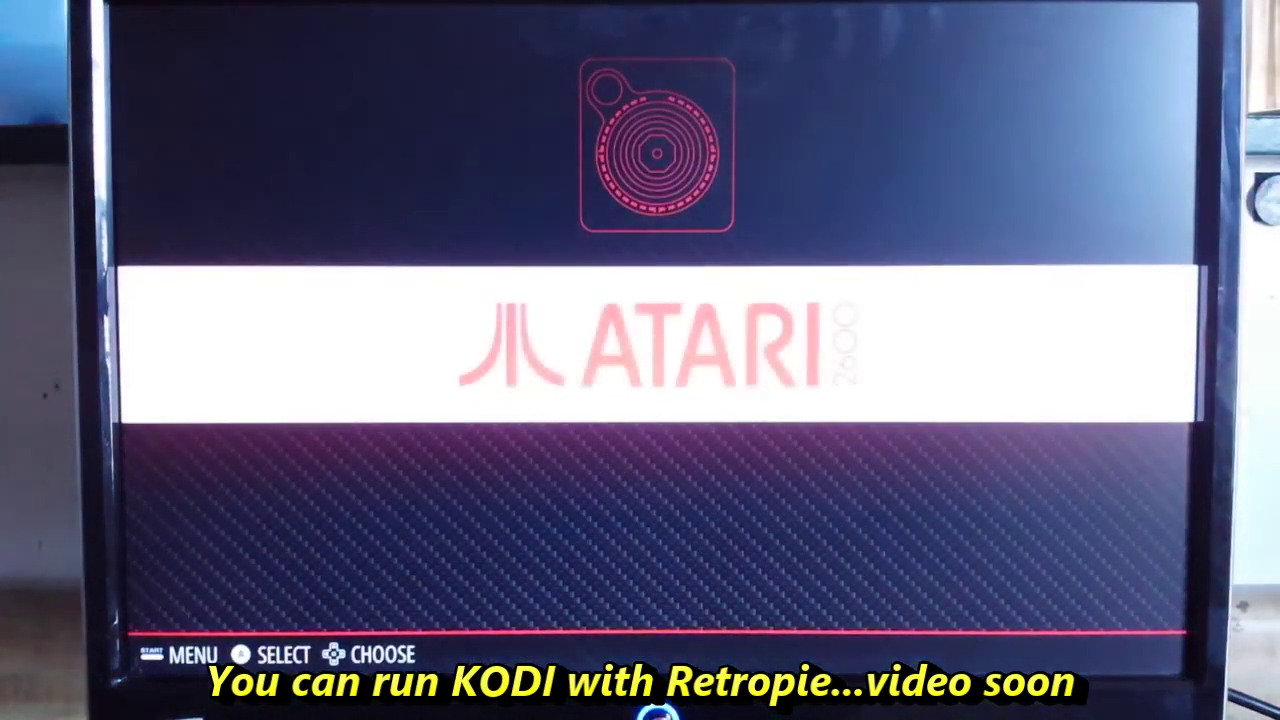